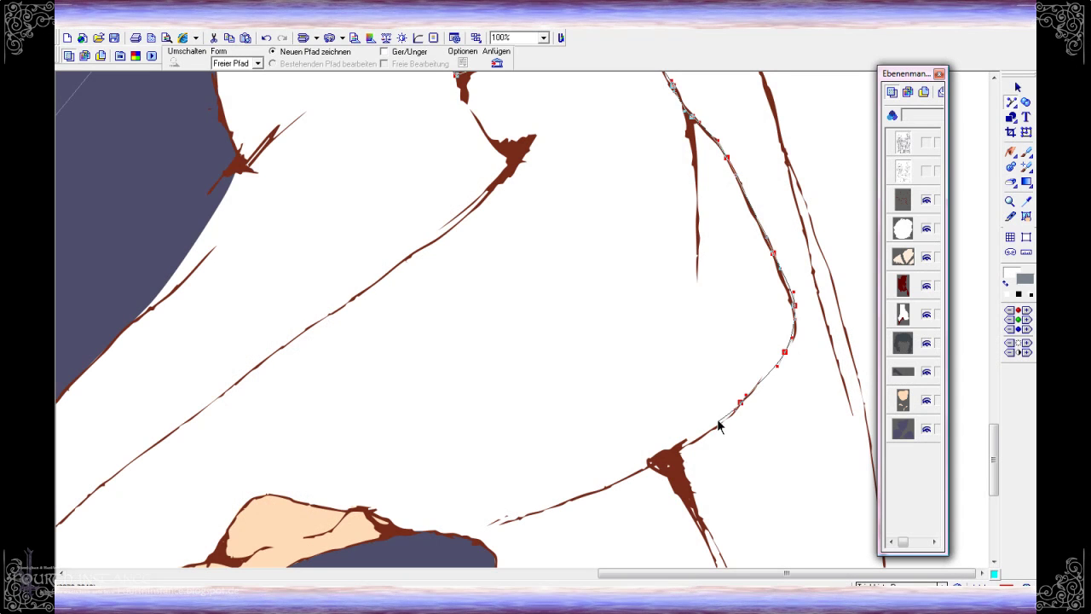
# Add the remaining path nodes along the white shirt's corners and edges to finish the outline
pyautogui.click(661, 455)
pyautogui.scroll(-3, 767, 494)
pyautogui.click(801, 559)
pyautogui.scroll(-3, 801, 559)
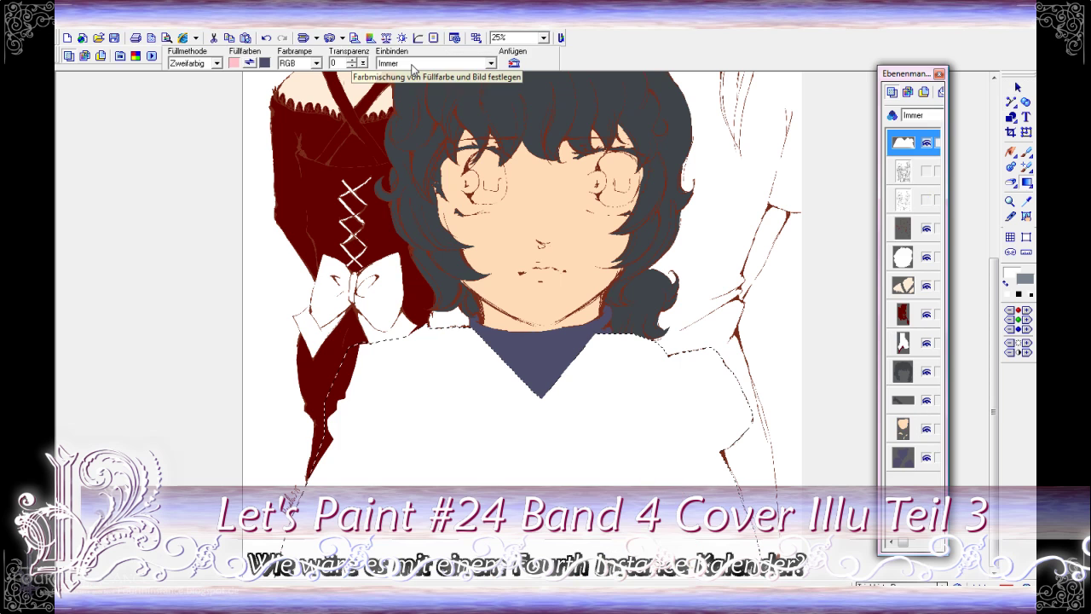
# Set the second fill colour to light blue and fill the shirt selection with it
pyautogui.click(264, 62)
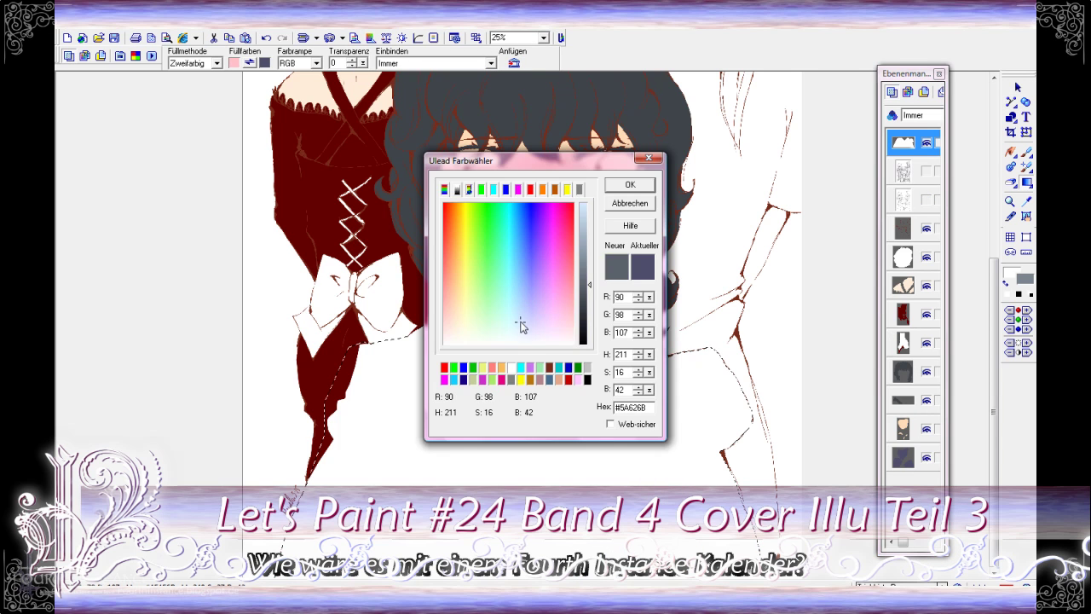
pyautogui.click(519, 319)
pyautogui.click(626, 188)
pyautogui.click(536, 351)
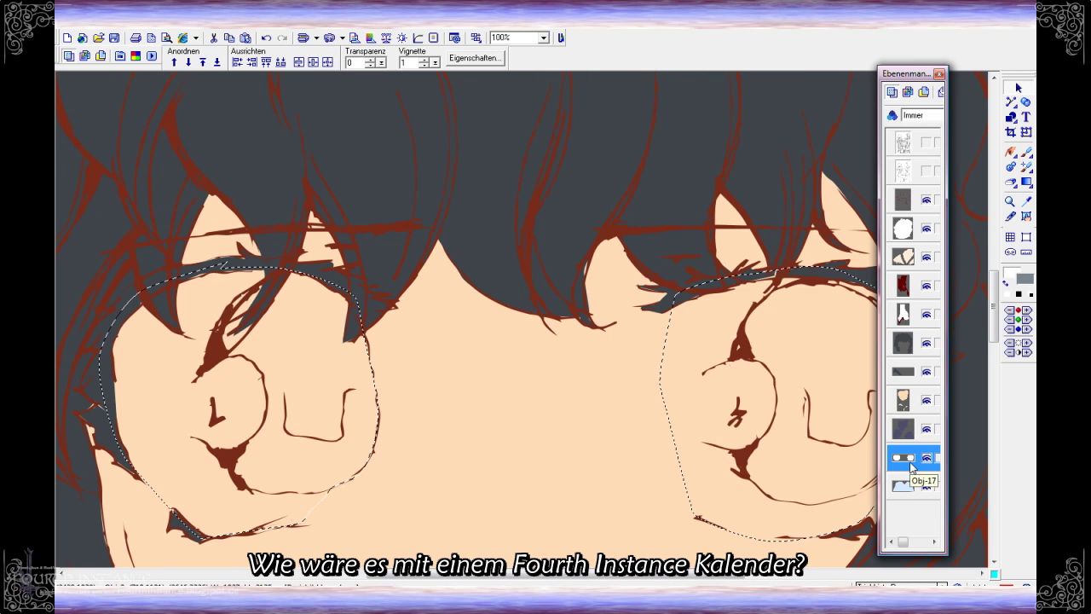
# Raise the white eye fill two places, soften it with Vignette 70, and begin the iris outline
pyautogui.moveTo(911, 465); pyautogui.dragTo(905, 403)
pyautogui.moveTo(434, 63); pyautogui.dragTo(468, 72)
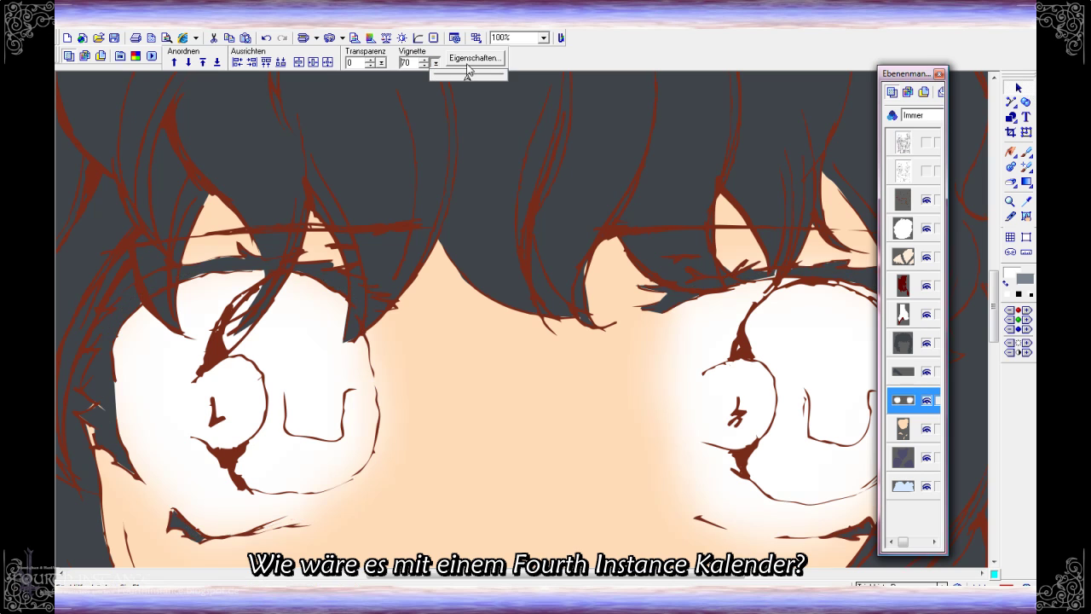
pyautogui.moveTo(278, 273); pyautogui.dragTo(350, 318)
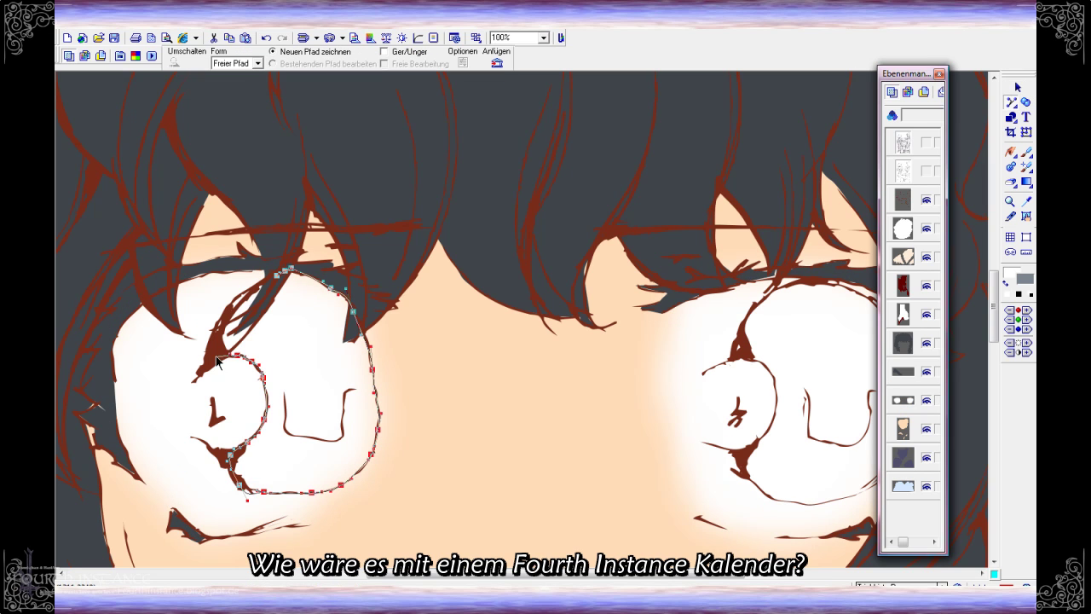
# Trace the left iris along the upper and side eye edges and close it into a selection
pyautogui.scroll(2, 341, 298)
pyautogui.moveTo(449, 246); pyautogui.dragTo(553, 269)
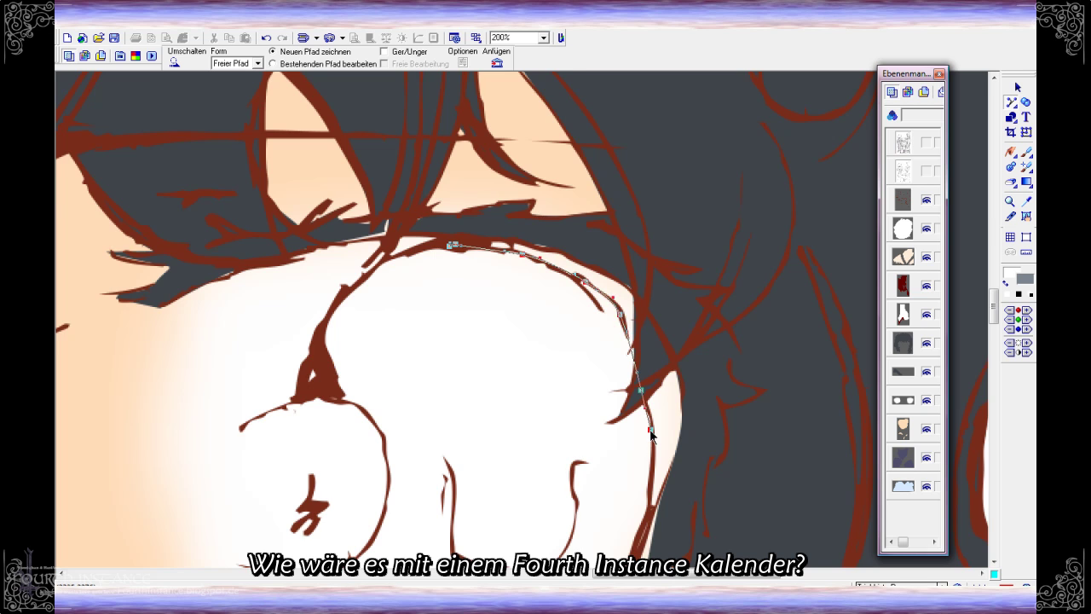
pyautogui.scroll(-5, 650, 429)
pyautogui.moveTo(649, 428); pyautogui.dragTo(614, 345)
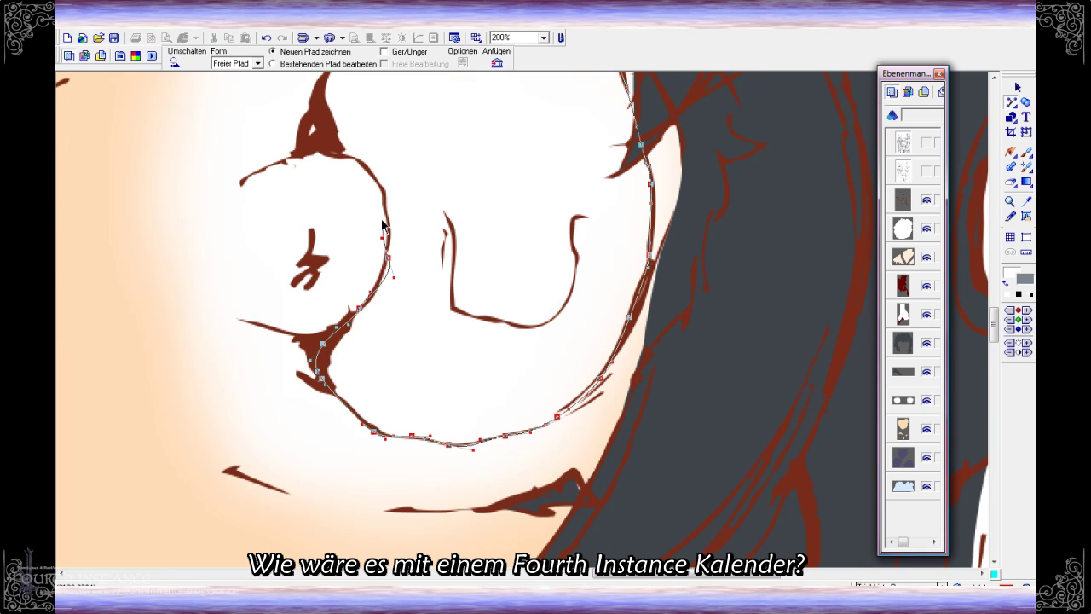
pyautogui.scroll(4, 344, 156)
pyautogui.moveTo(344, 156); pyautogui.dragTo(353, 231)
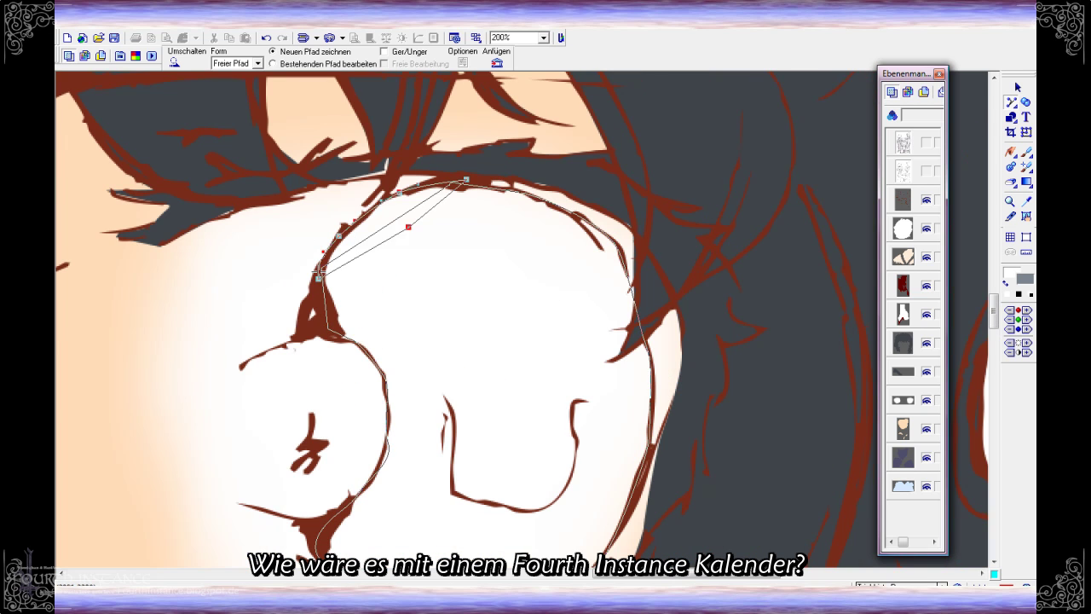
pyautogui.doubleClick(318, 275)
pyautogui.scroll(-3, 660, 236)
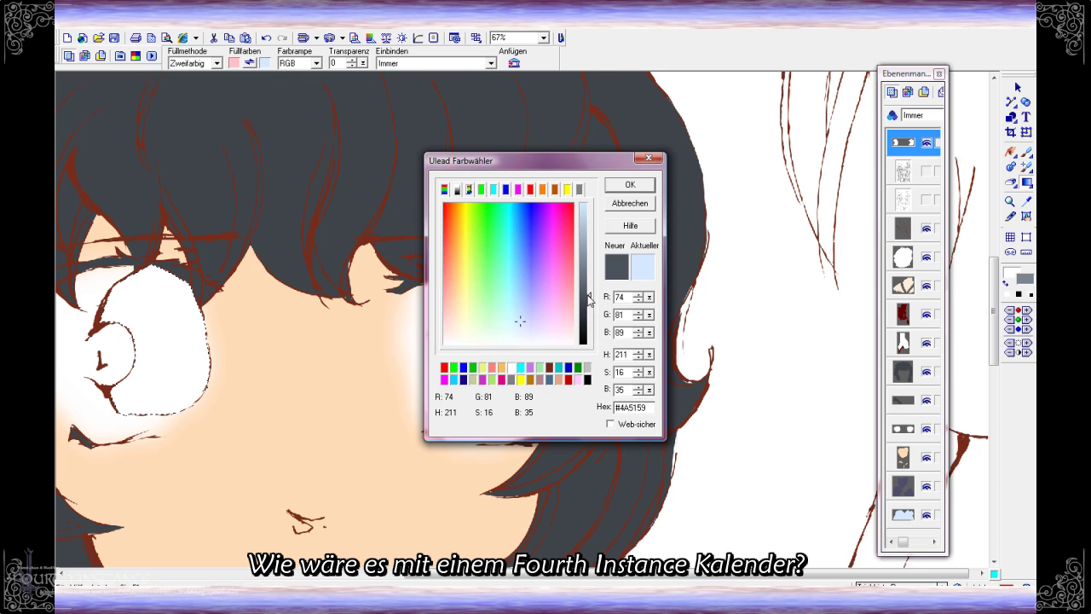
# Fill both irises dark blue and place that fill beneath the white eye fill
pyautogui.click(630, 184)
pyautogui.moveTo(904, 142); pyautogui.dragTo(904, 273)
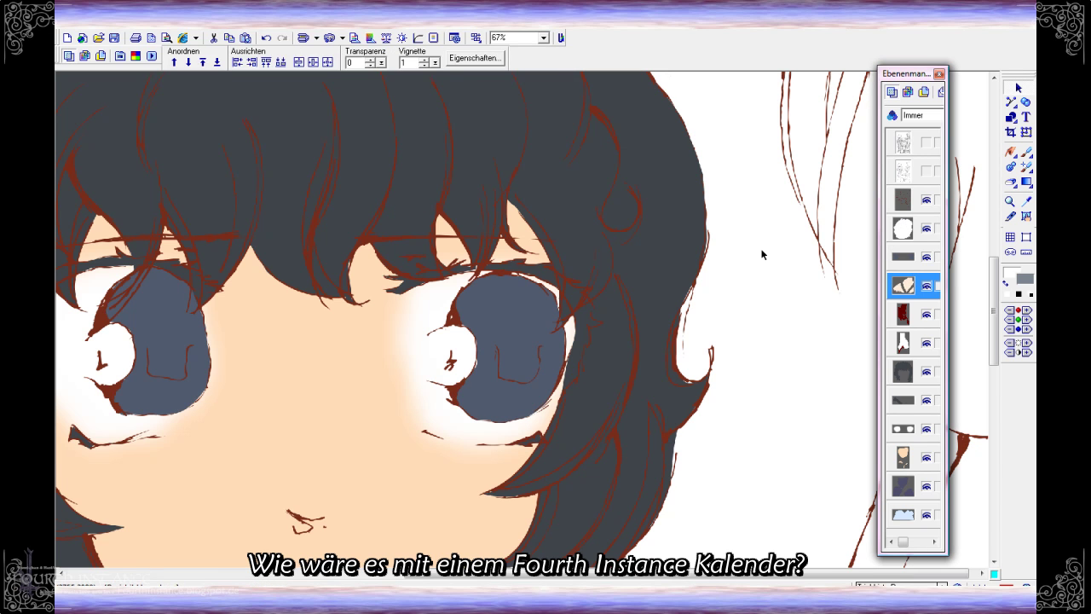
pyautogui.moveTo(558, 572); pyautogui.dragTo(439, 573)
# Brush darker blue shading into the tops of both irises in two passes
pyautogui.click(1027, 151)
pyautogui.click(231, 62)
pyautogui.click(628, 182)
pyautogui.moveTo(239, 281)
pyautogui.mouseDown()
pyautogui.moveTo(273, 341)
pyautogui.moveTo(319, 327)
pyautogui.mouseUp()
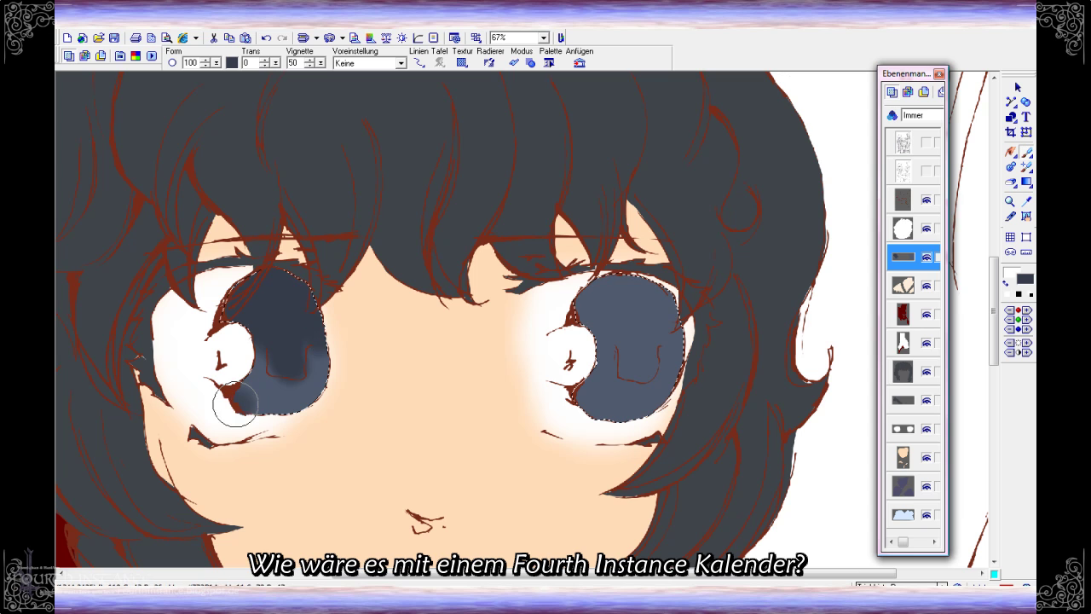
pyautogui.moveTo(597, 281)
pyautogui.mouseDown()
pyautogui.moveTo(670, 305)
pyautogui.moveTo(572, 391)
pyautogui.mouseUp()
pyautogui.click(231, 62)
pyautogui.click(641, 189)
pyautogui.moveTo(256, 281)
pyautogui.mouseDown()
pyautogui.moveTo(312, 304)
pyautogui.moveTo(243, 314)
pyautogui.mouseUp()
pyautogui.moveTo(614, 271)
pyautogui.mouseDown()
pyautogui.moveTo(579, 304)
pyautogui.moveTo(656, 339)
pyautogui.mouseUp()
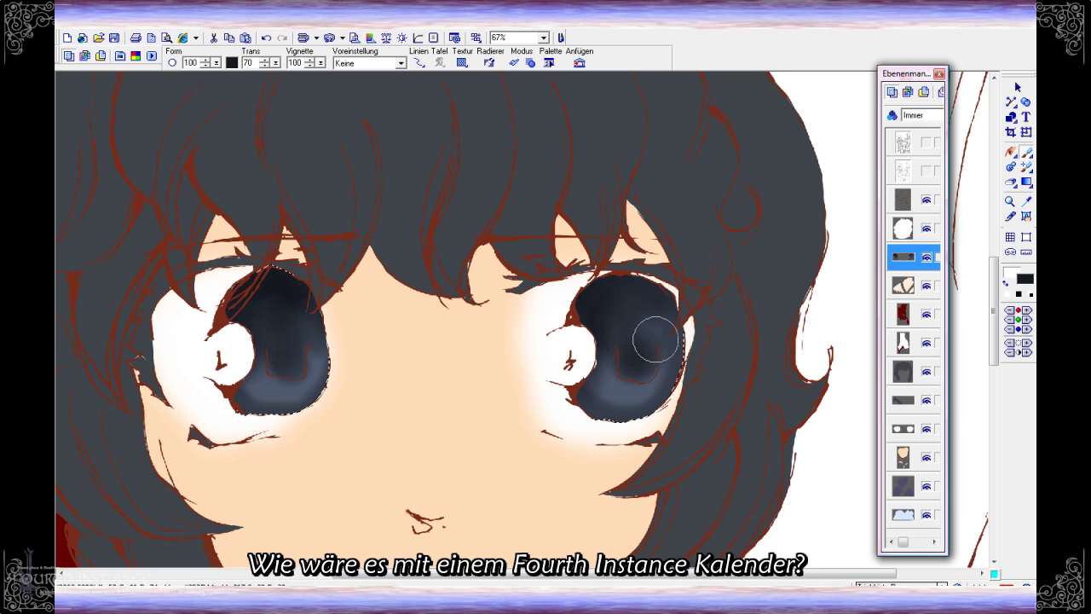
# Paint light blue highlights into the lower parts of both irises
pyautogui.click(231, 62)
pyautogui.click(587, 256)
pyautogui.click(629, 185)
pyautogui.moveTo(256, 388); pyautogui.dragTo(316, 401)
pyautogui.moveTo(597, 384); pyautogui.dragTo(665, 392)
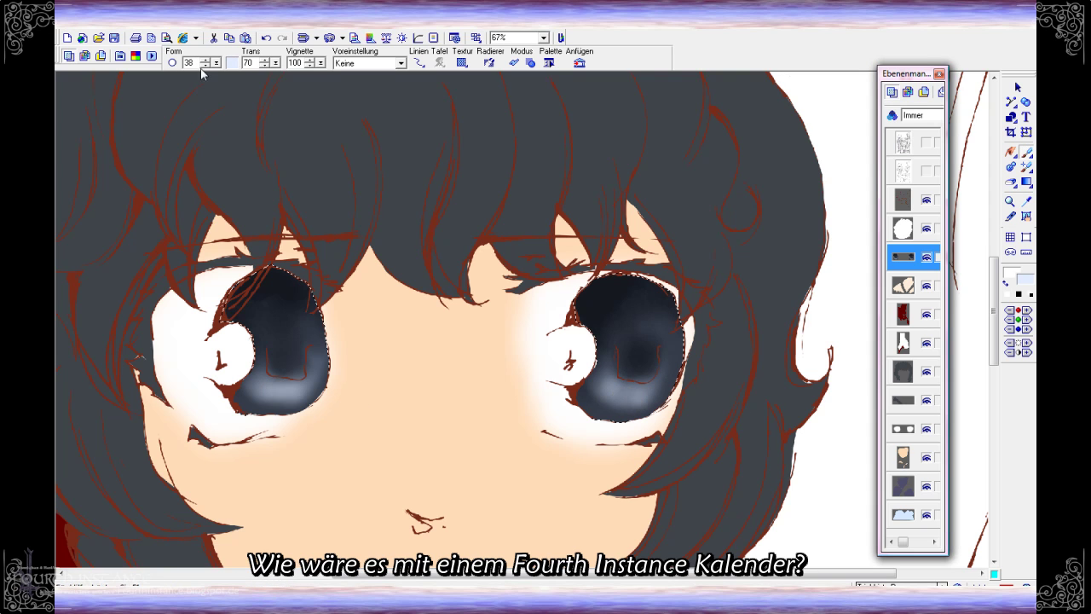
# Switch to the object selection tool and view the whole image
pyautogui.press('b')
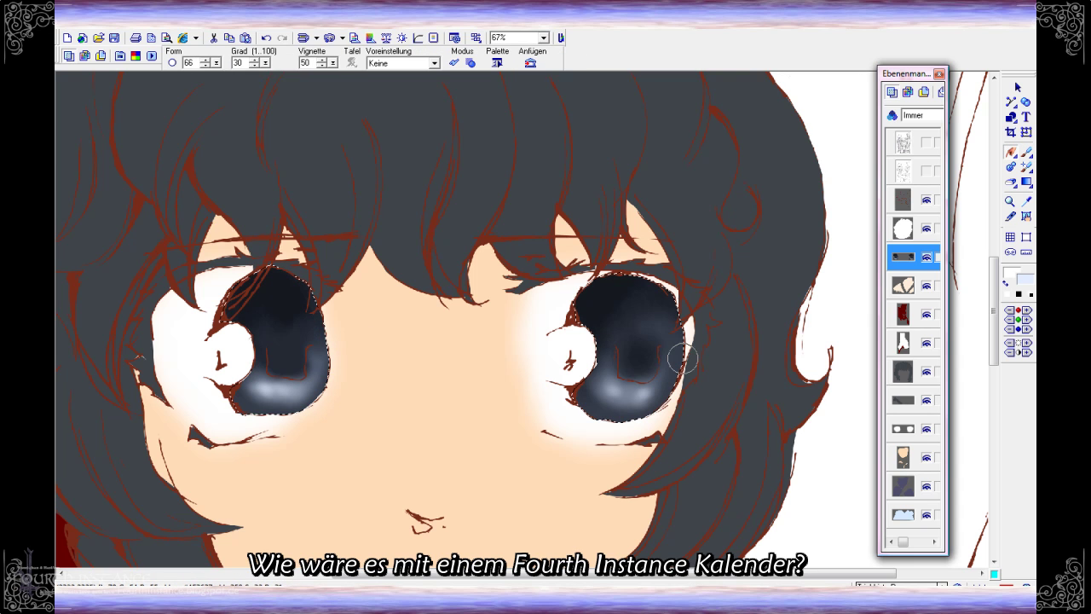
pyautogui.press('p')
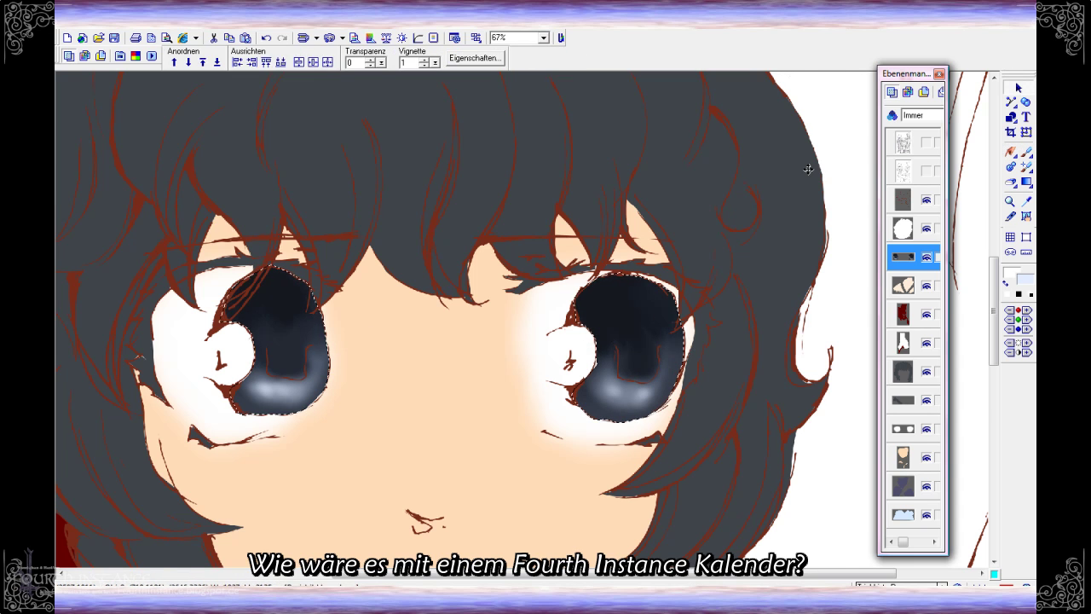
pyautogui.scroll(-5, 741, 271)
pyautogui.scroll(5, 740, 270)
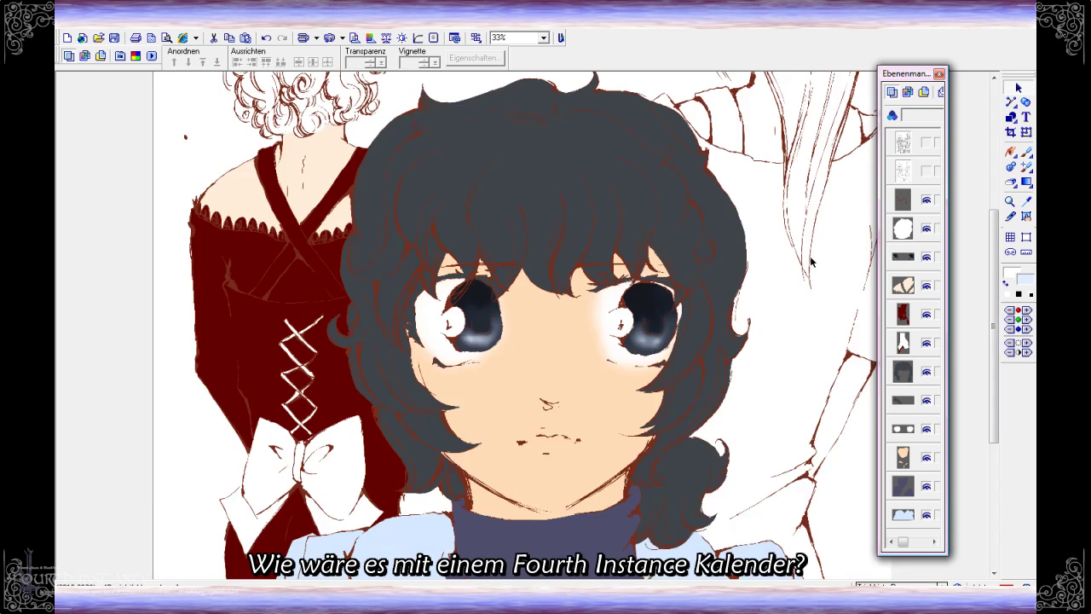
# Close the layer list and trace a freehand path along the curving hair strand
pyautogui.press('p')
pyautogui.click(68, 56)
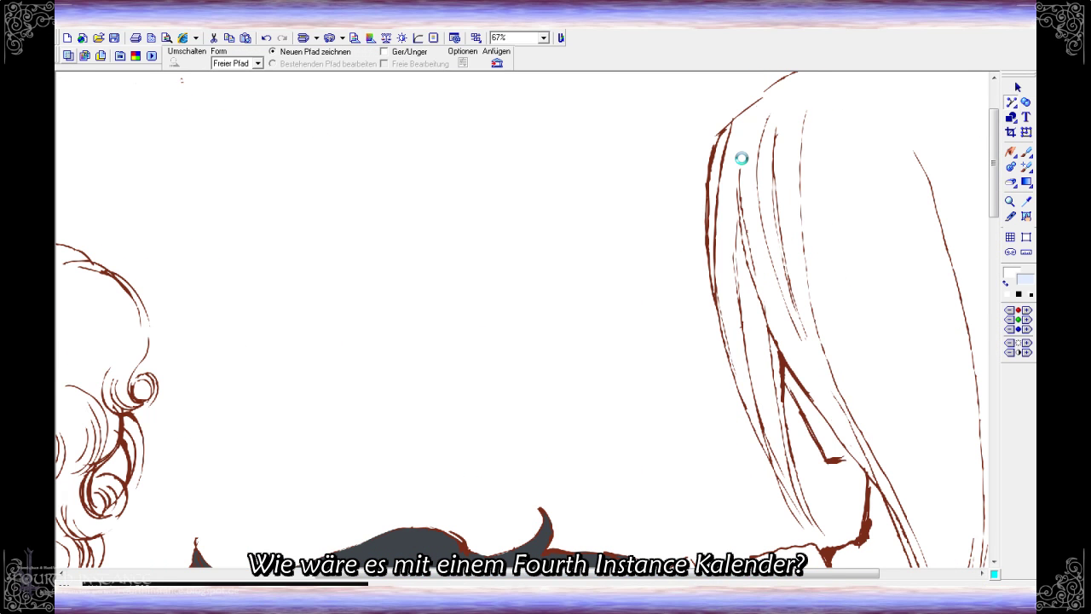
pyautogui.scroll(3, 741, 157)
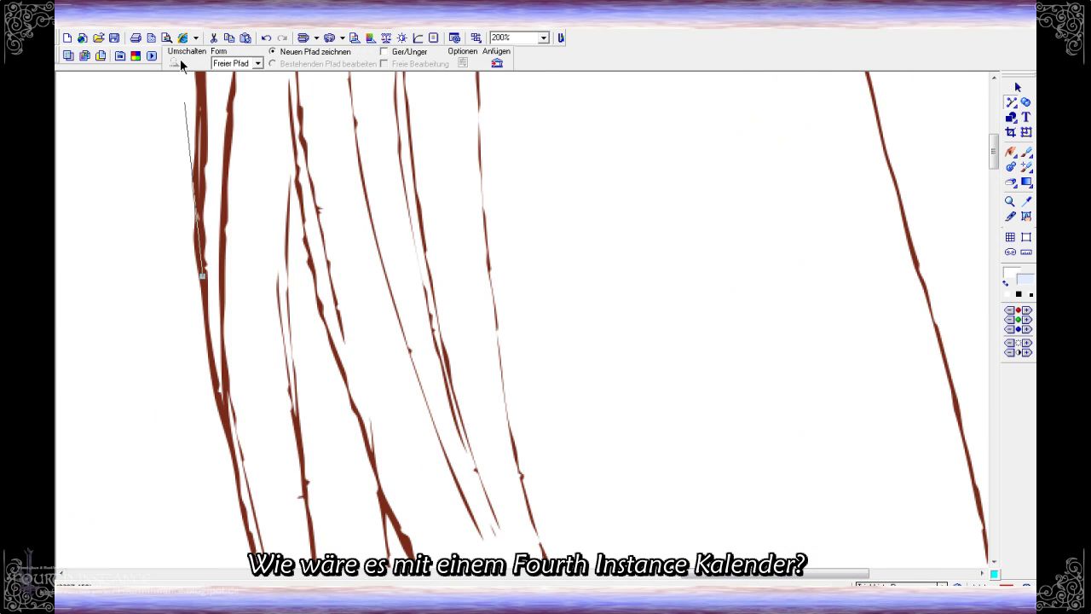
pyautogui.moveTo(233, 108)
pyautogui.mouseDown()
pyautogui.moveTo(390, 139)
pyautogui.moveTo(513, 365)
pyautogui.mouseUp()
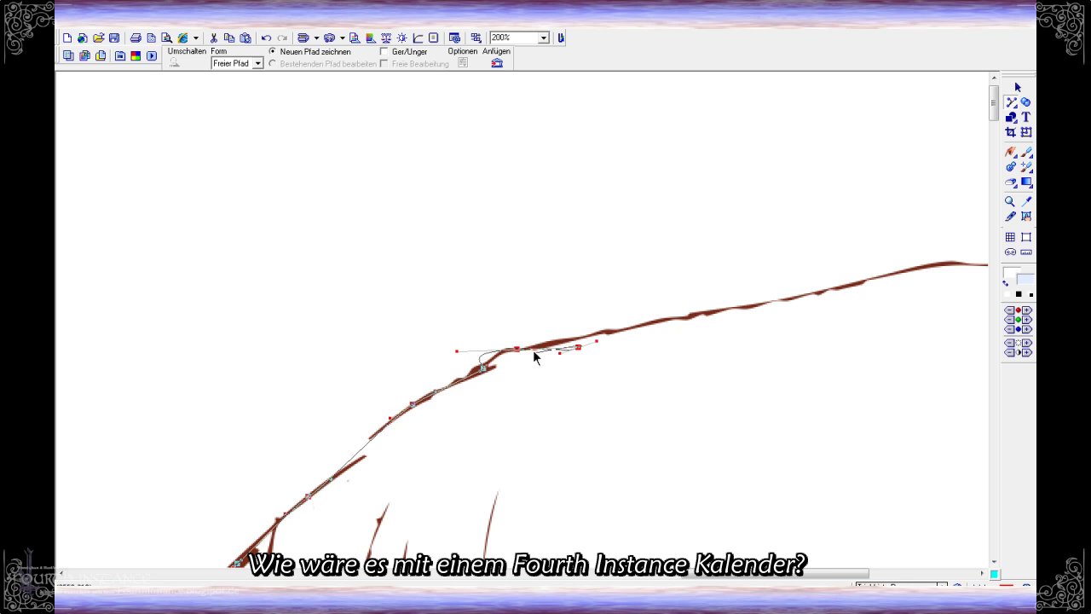
# Follow the hair strands down to their tips and finish the hair outline path
pyautogui.hscroll(5, 724, 310)
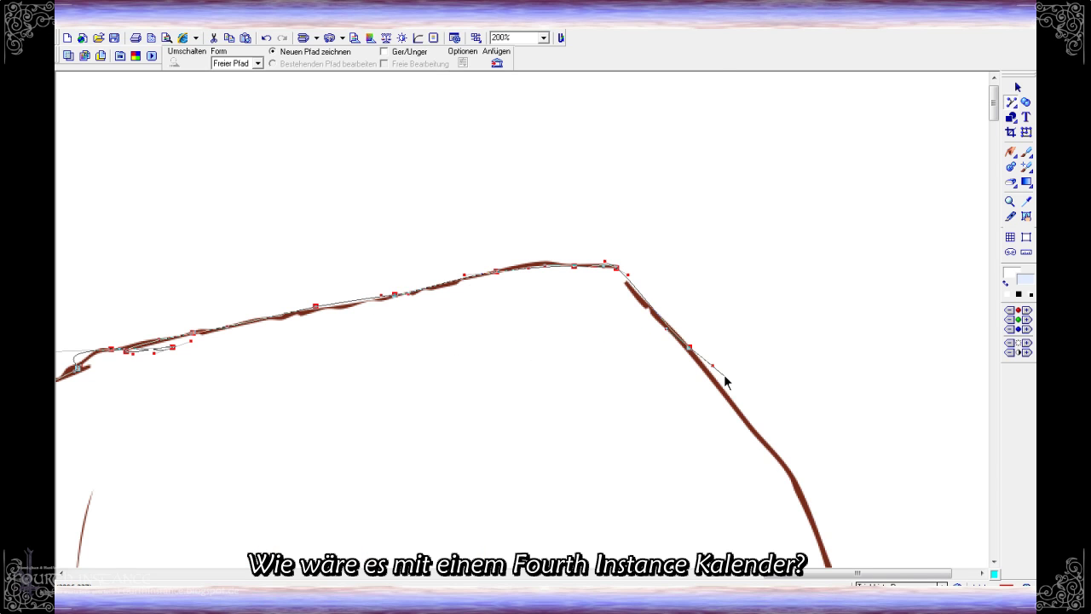
pyautogui.scroll(-5, 816, 540)
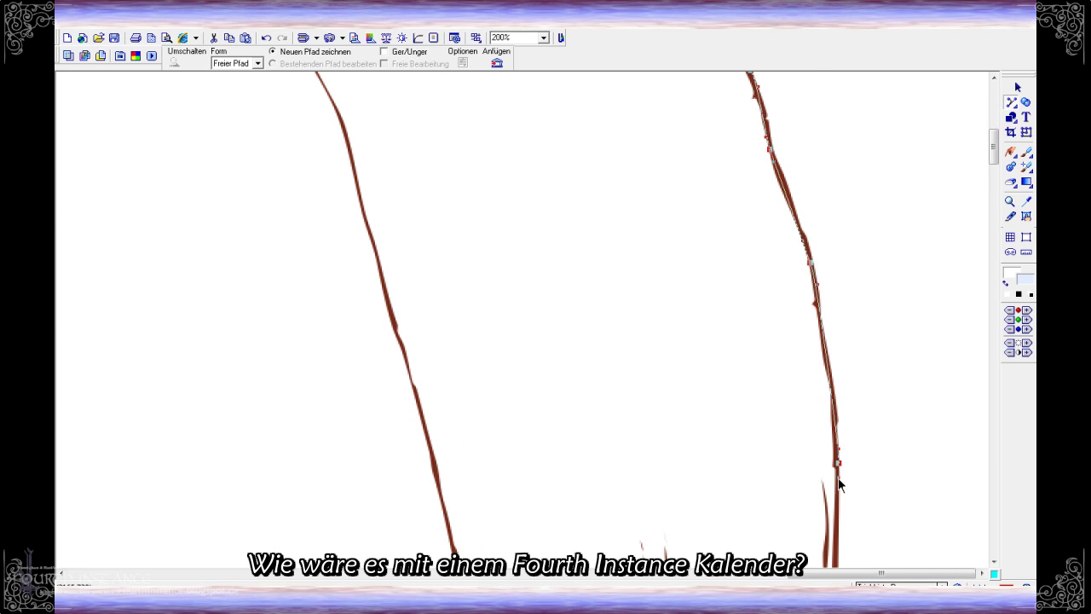
pyautogui.hscroll(3, 838, 483)
pyautogui.scroll(-1, 839, 483)
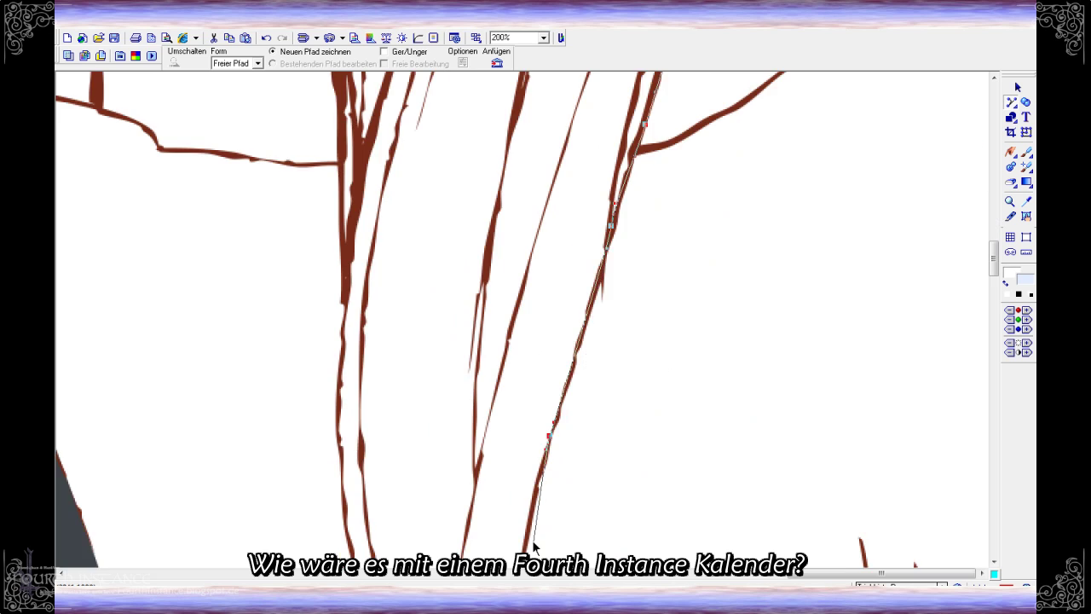
pyautogui.scroll(-3, 535, 546)
pyautogui.scroll(-2, 441, 265)
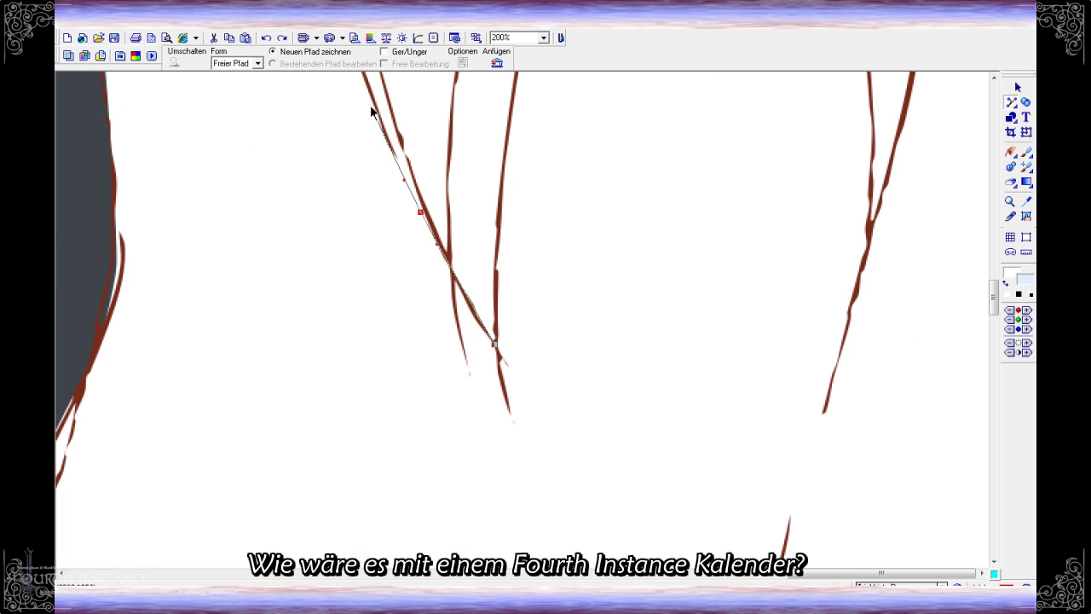
pyautogui.scroll(2, 341, 254)
pyautogui.scroll(2, 341, 254)
pyautogui.scroll(2, 328, 136)
pyautogui.scroll(2, 328, 141)
pyautogui.hscroll(-2, 285, 177)
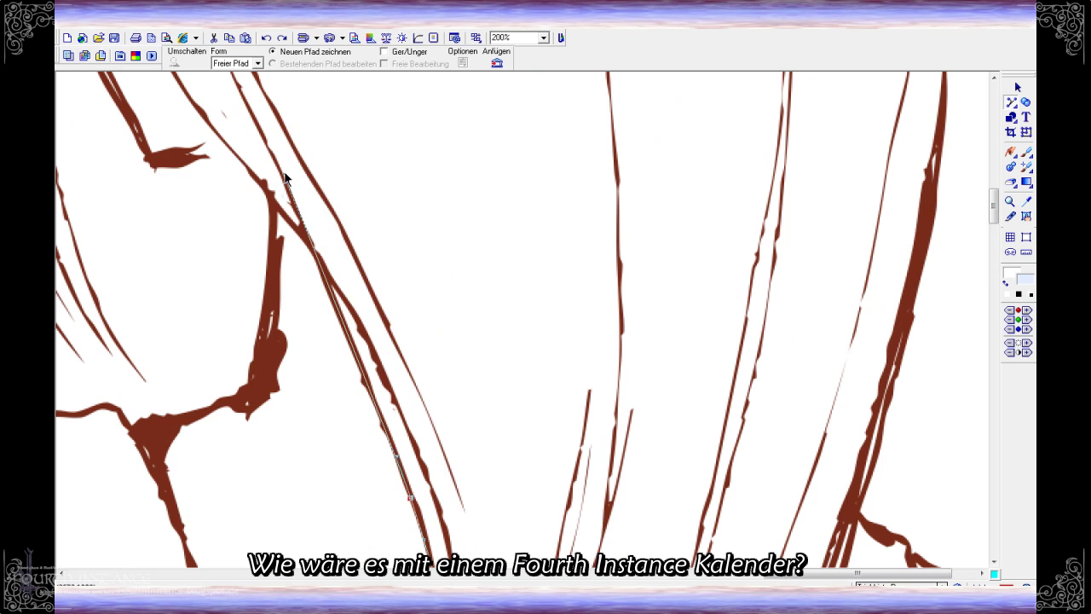
pyautogui.scroll(2, 210, 130)
pyautogui.hscroll(-2, 209, 129)
pyautogui.scroll(-2, 317, 274)
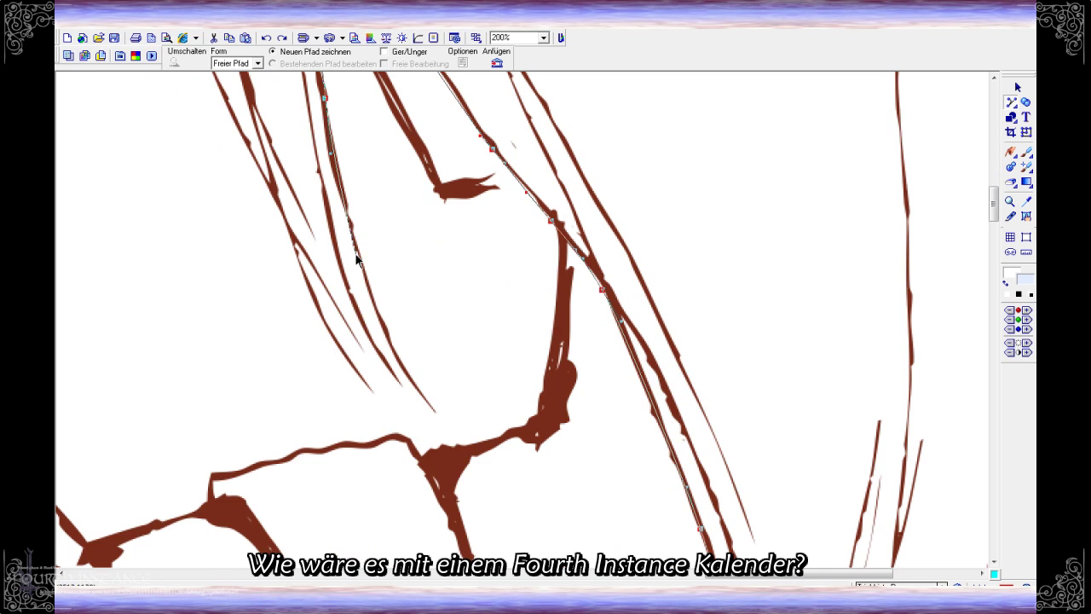
pyautogui.scroll(3, 229, 112)
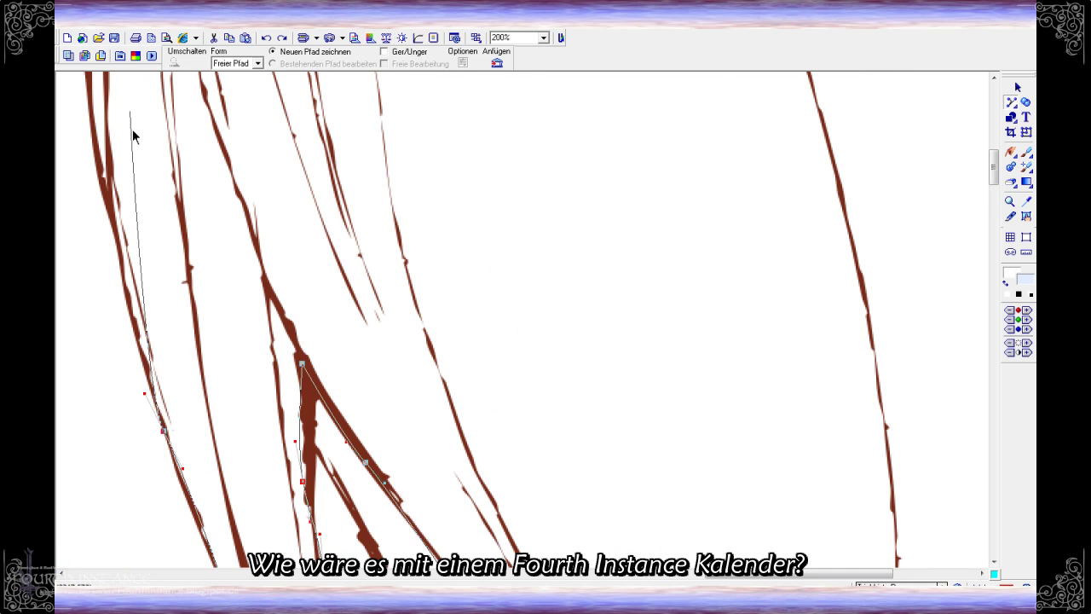
pyautogui.scroll(2, 89, 77)
pyautogui.scroll(2, 93, 57)
pyautogui.scroll(2, 407, 158)
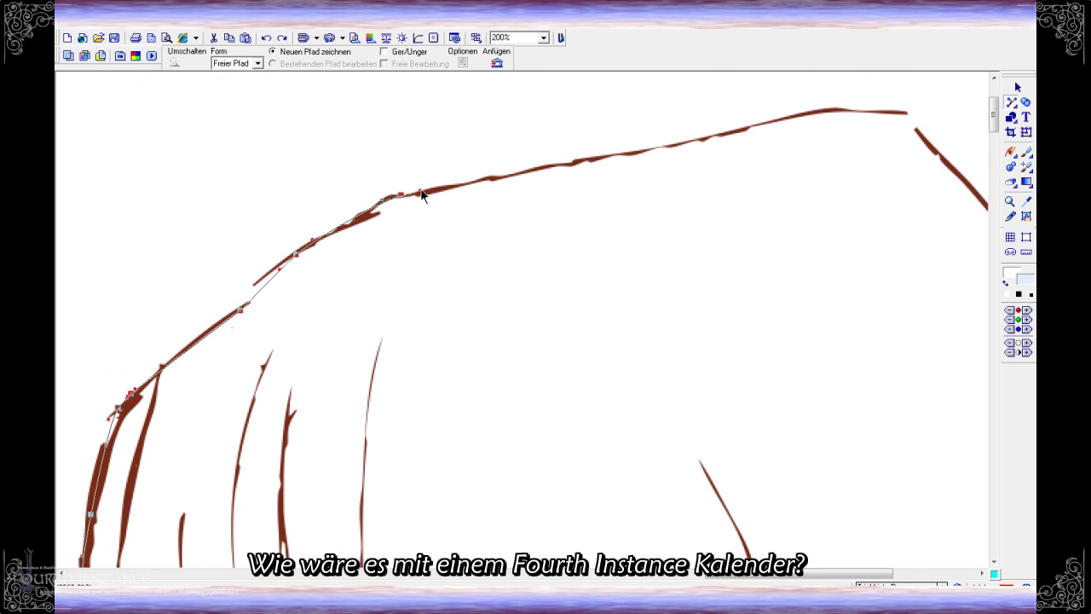
pyautogui.hscroll(3, 406, 159)
pyautogui.scroll(-2, 754, 365)
pyautogui.scroll(-2, 848, 506)
pyautogui.scroll(-2, 810, 417)
pyautogui.scroll(-2, 831, 527)
pyautogui.scroll(-2, 784, 390)
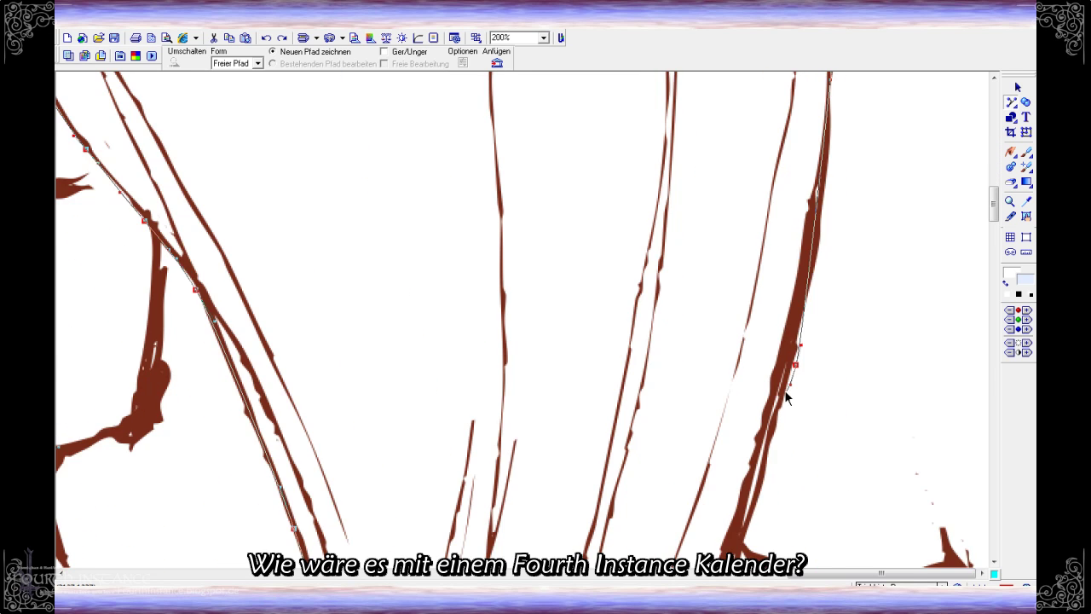
pyautogui.scroll(-2, 642, 441)
pyautogui.scroll(-3, 617, 485)
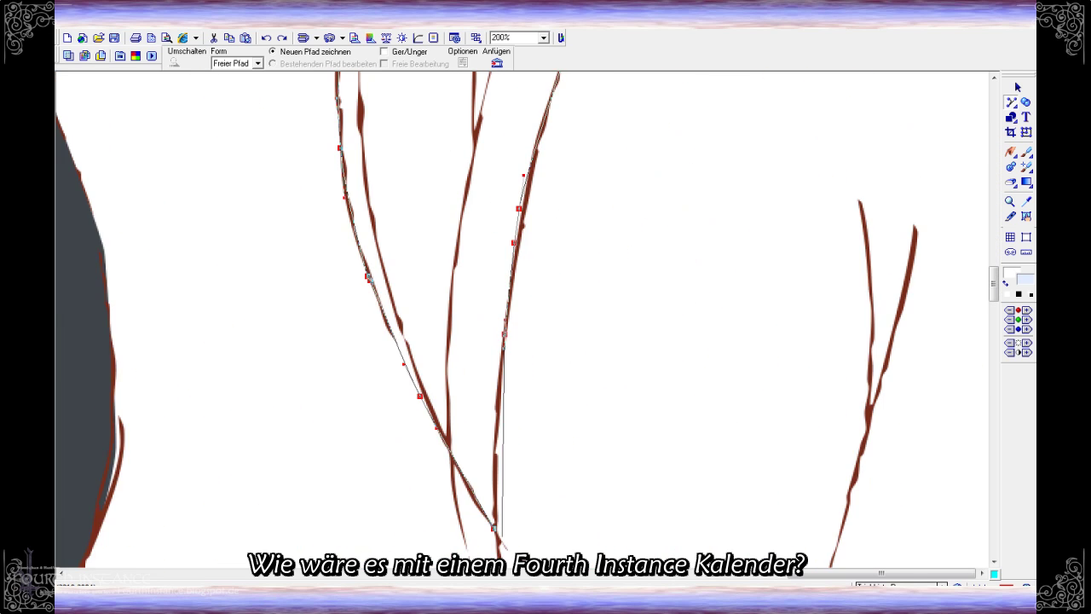
pyautogui.press('space')
# Pick a dark, dull purple and fill the traced hair with it
pyautogui.moveTo(541, 316)
pyautogui.mouseDown()
pyautogui.moveTo(566, 261)
pyautogui.moveTo(537, 286)
pyautogui.moveTo(544, 203)
pyautogui.mouseUp()
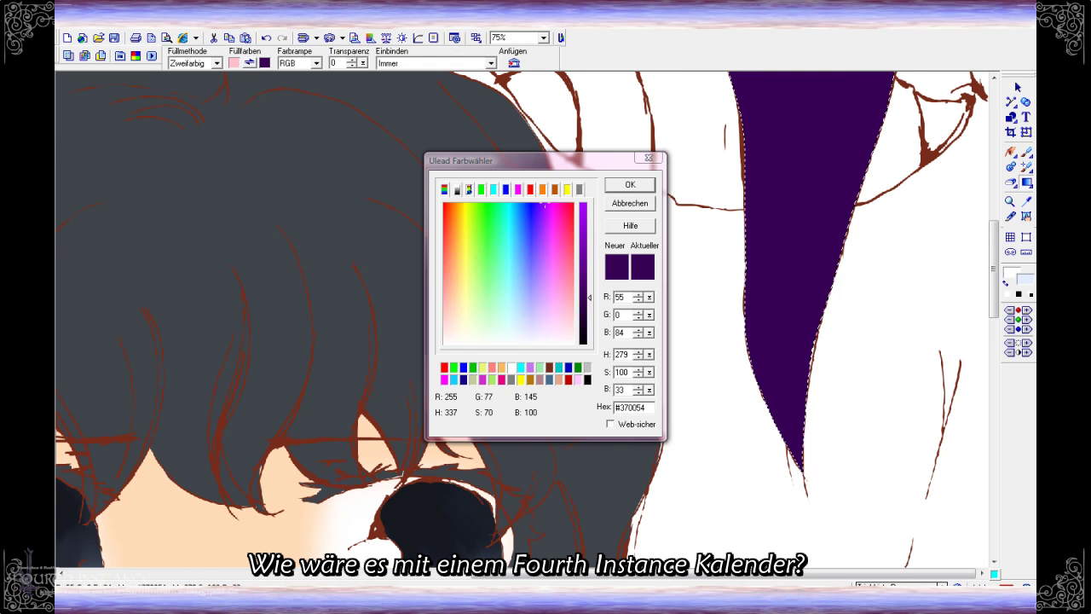
pyautogui.moveTo(541, 297); pyautogui.dragTo(537, 273)
pyautogui.click(632, 185)
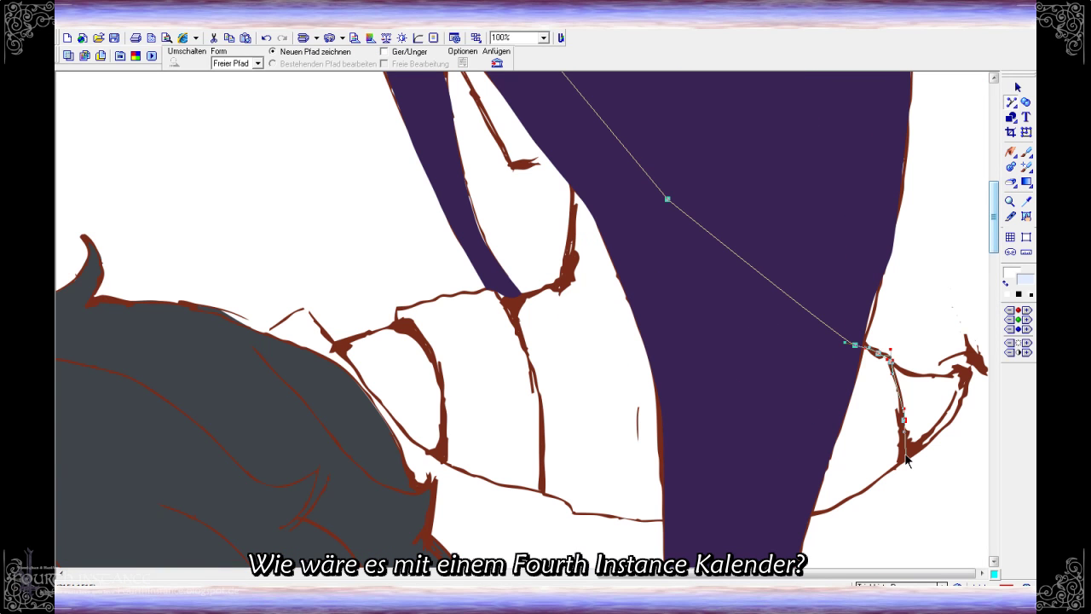
# Outline the neck area beside the hair and fill it with a peach skin tone
pyautogui.click(852, 338)
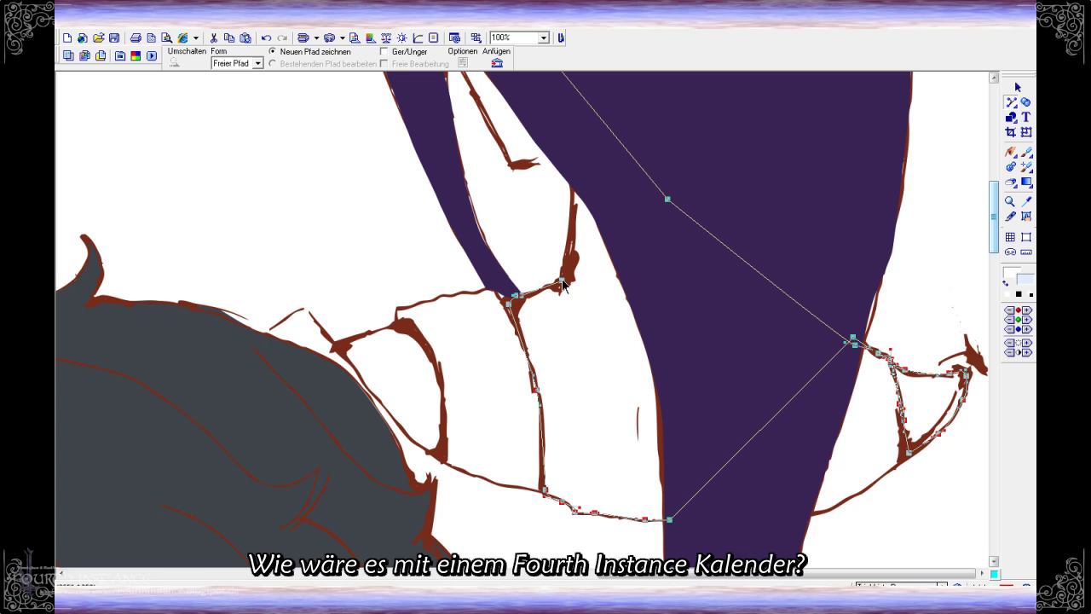
pyautogui.scroll(3, 518, 168)
pyautogui.scroll(-4, 500, 427)
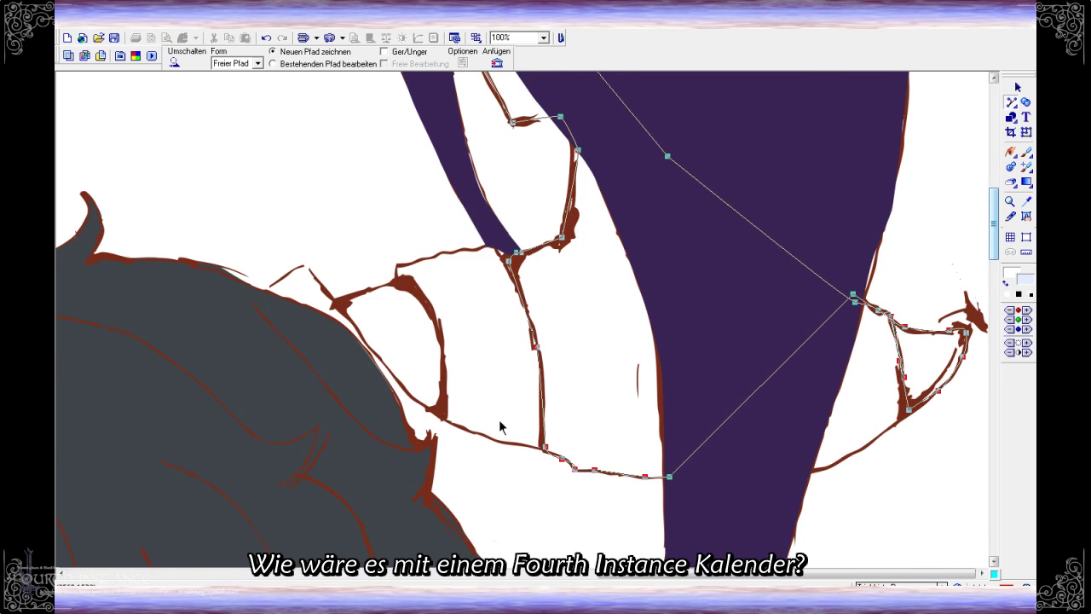
pyautogui.scroll(-3, 405, 113)
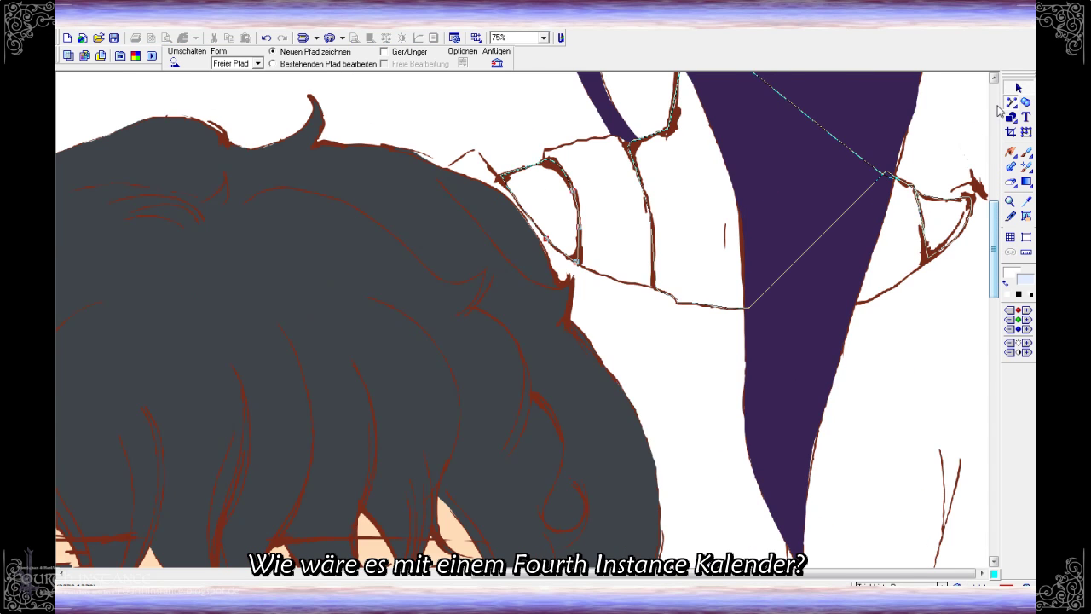
pyautogui.click(630, 184)
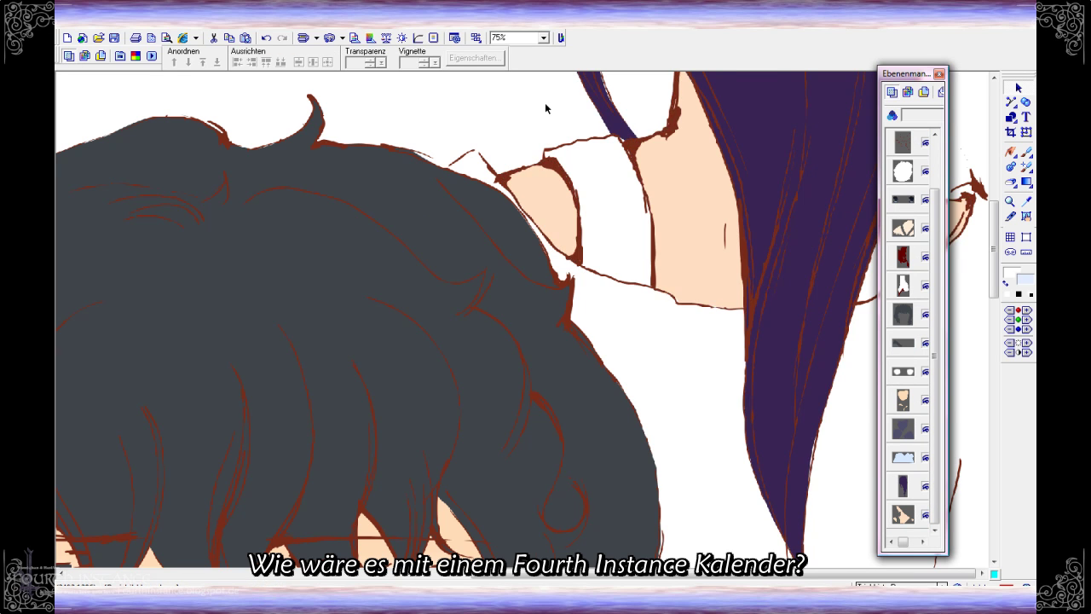
# Close the first collar outline and begin outlining the second collar piece
pyautogui.scroll(2, 738, 160)
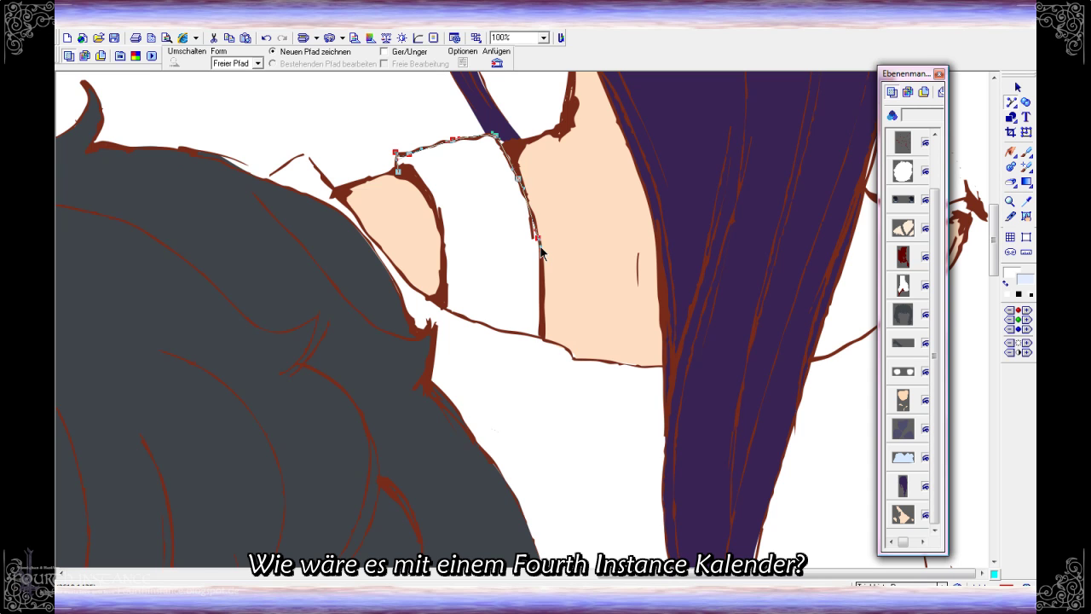
pyautogui.doubleClick(443, 256)
pyautogui.moveTo(908, 74); pyautogui.dragTo(716, 84)
pyautogui.click(836, 181)
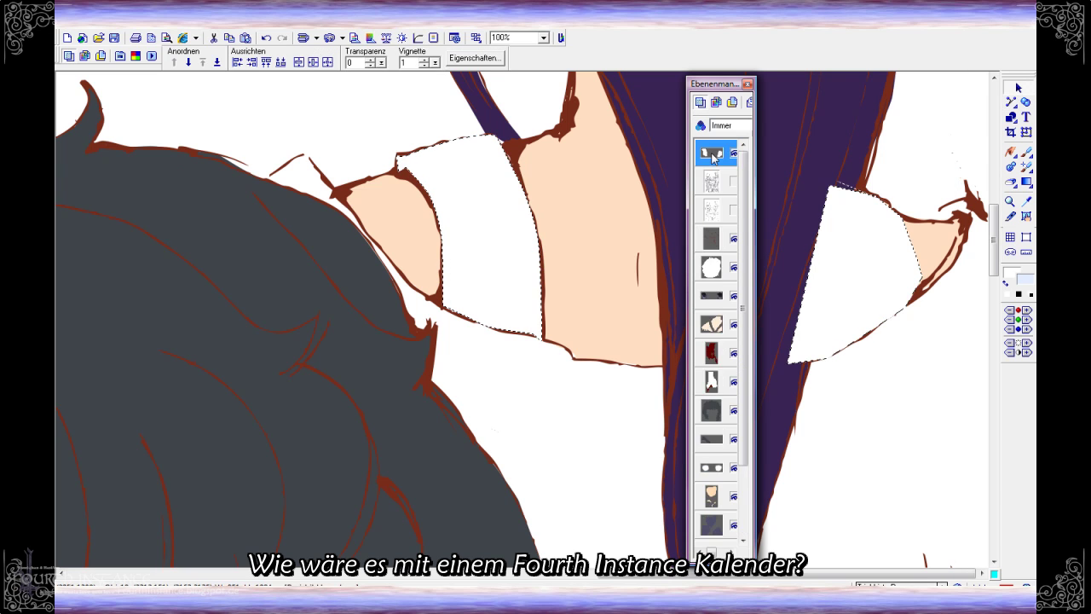
# Trace the clothing outline and fill the clothing dark navy
pyautogui.scroll(-2, 281, 124)
pyautogui.scroll(2, 281, 123)
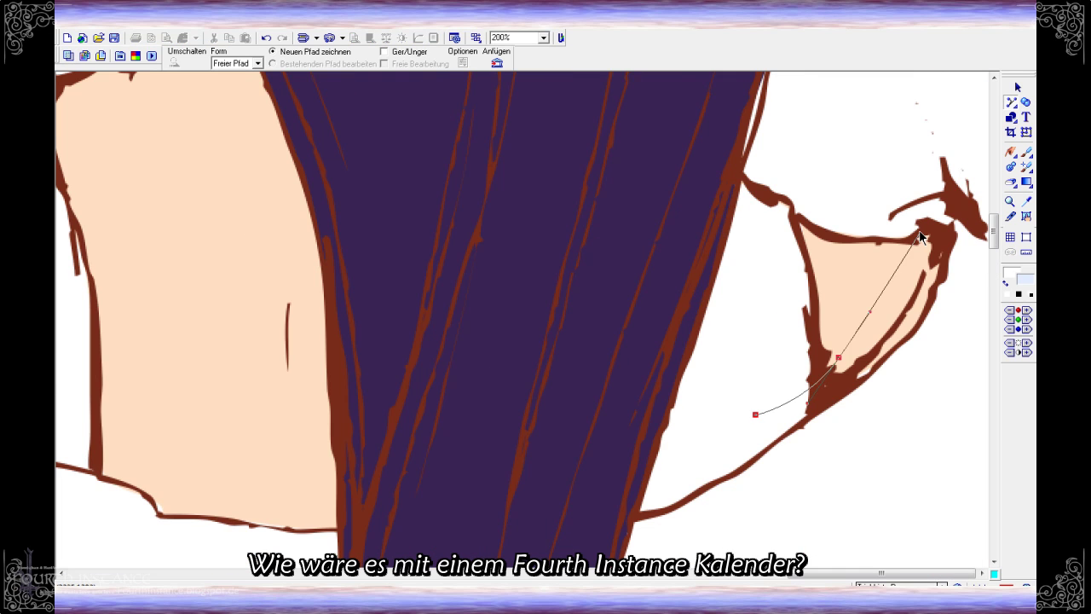
pyautogui.scroll(-6, 988, 187)
pyautogui.scroll(-2, 987, 136)
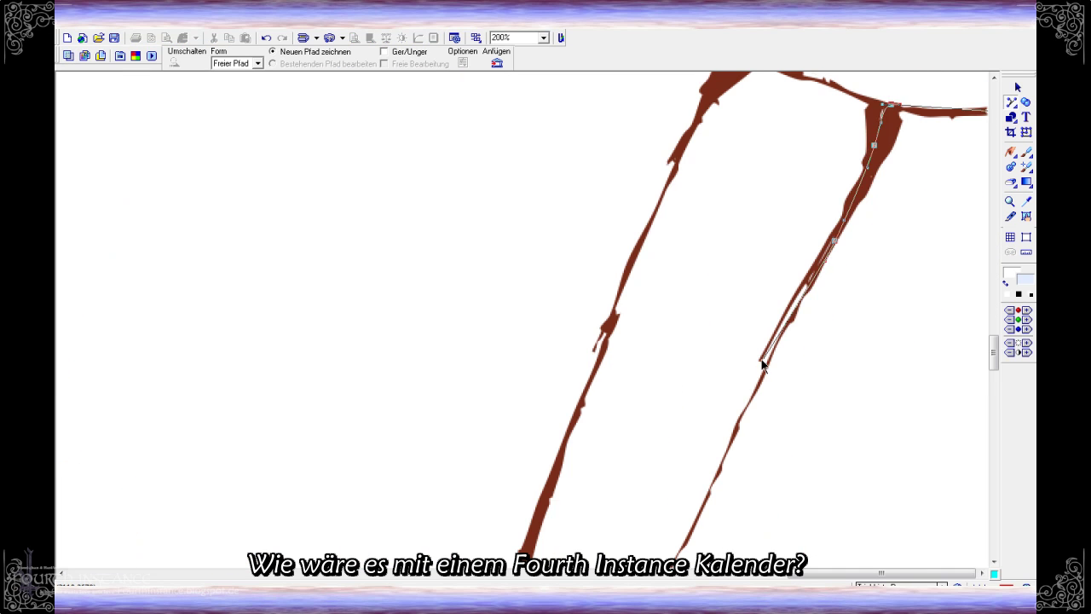
pyautogui.scroll(-3, 692, 286)
pyautogui.scroll(-2, 559, 497)
pyautogui.scroll(-3, 519, 379)
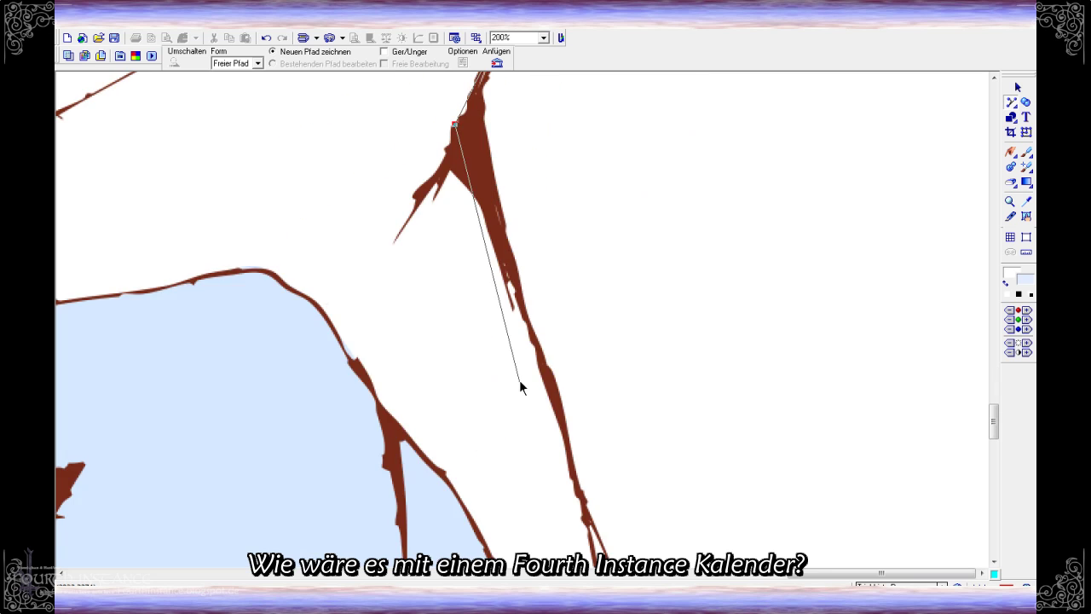
pyautogui.scroll(-3, 520, 379)
pyautogui.scroll(-2, 605, 218)
pyautogui.scroll(-3, 698, 530)
pyautogui.scroll(-3, 696, 542)
pyautogui.scroll(-3, 695, 554)
pyautogui.scroll(-2, 691, 572)
pyautogui.scroll(3, 511, 341)
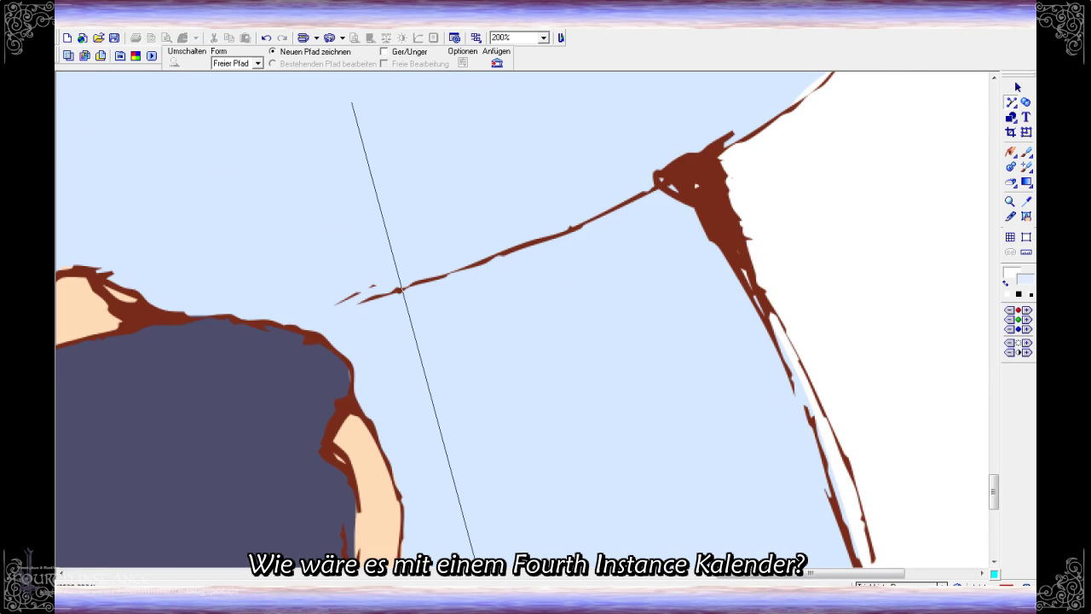
pyautogui.scroll(3, 426, 298)
pyautogui.scroll(3, 341, 255)
pyautogui.scroll(3, 256, 171)
pyautogui.scroll(5, 103, 312)
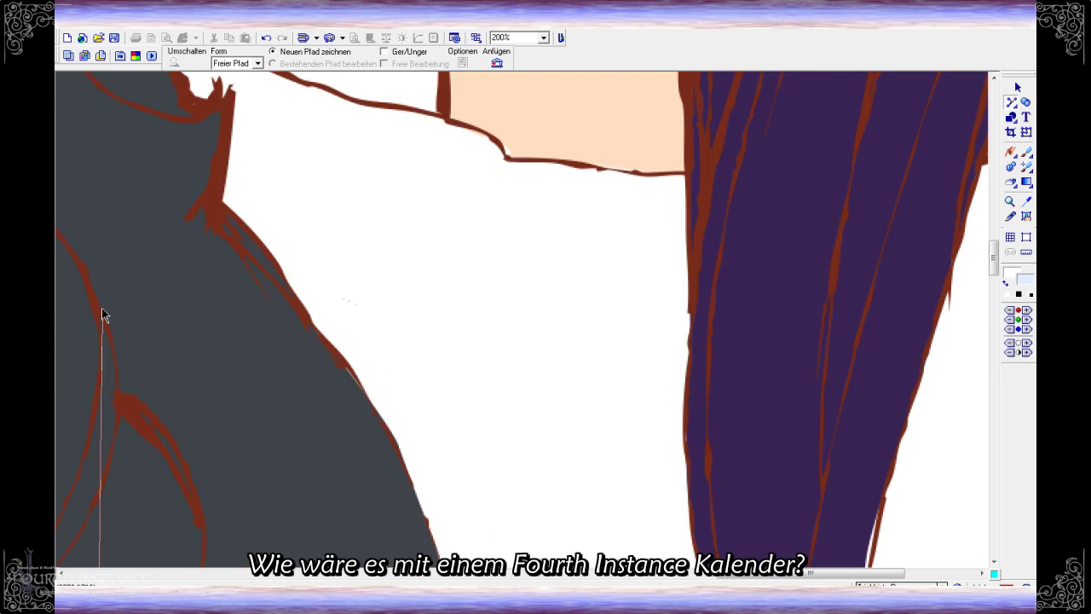
pyautogui.scroll(5, 224, 251)
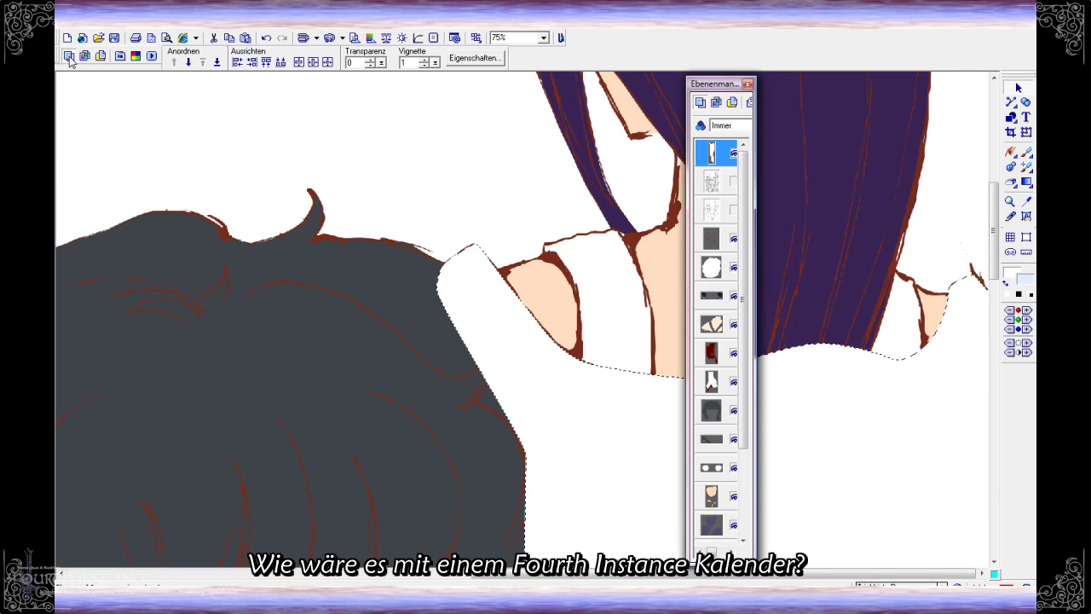
pyautogui.click(181, 122)
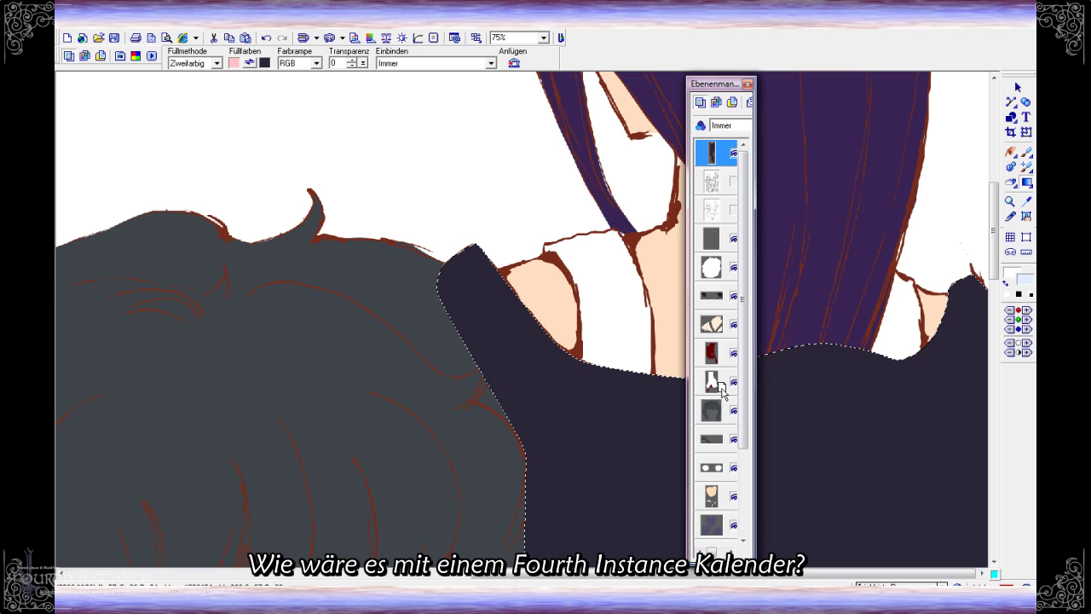
pyautogui.press('F6')
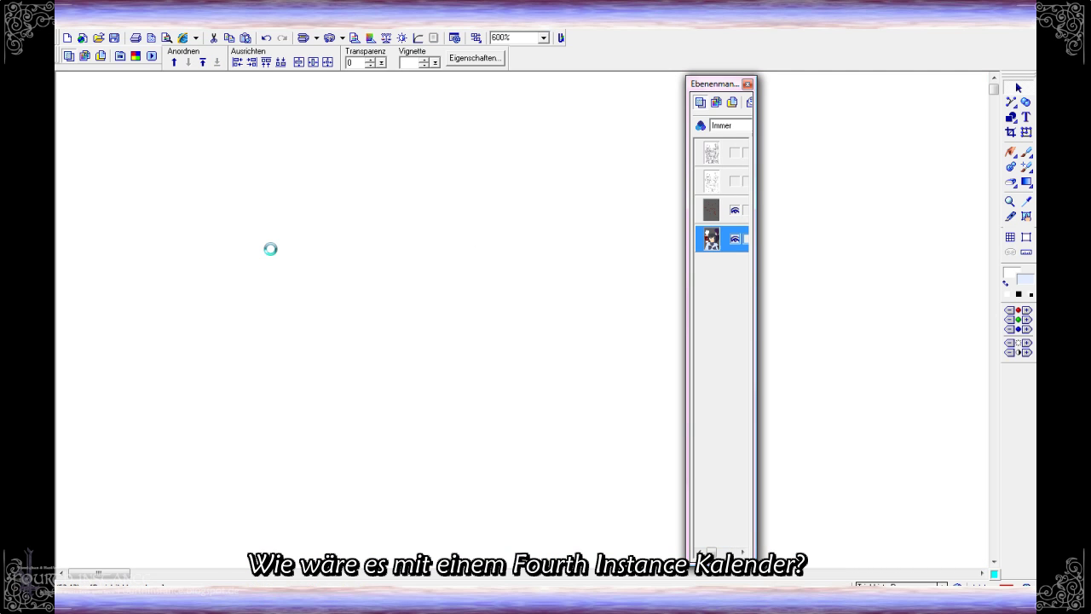
# Paste the painting as a new top object, set it to Multiplizieren, and toggle its visibility
pyautogui.rightClick(270, 248)
pyautogui.click(324, 353)
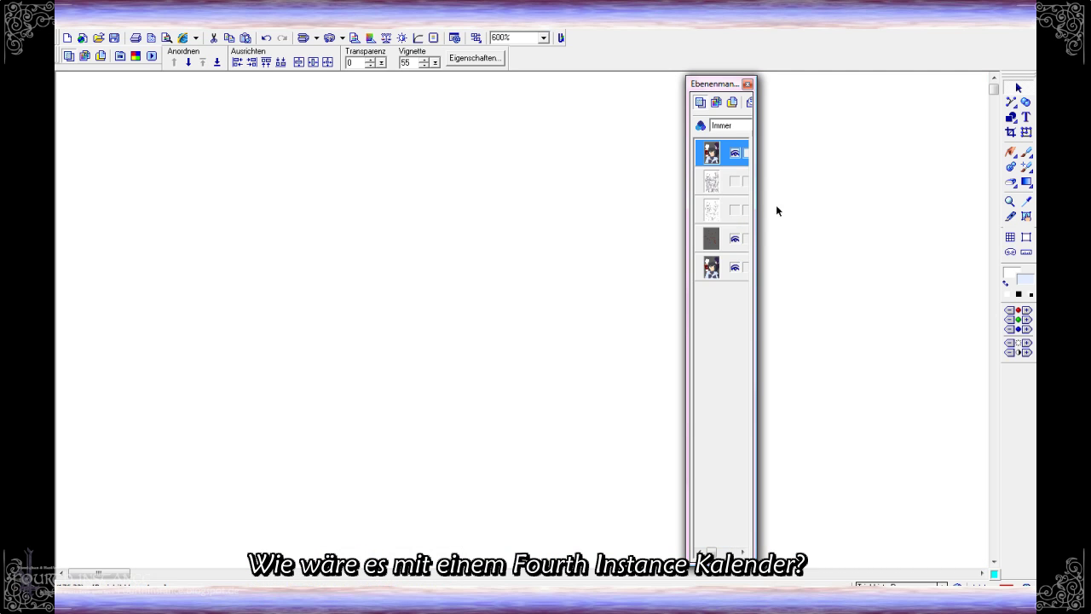
pyautogui.click(730, 125)
pyautogui.click(763, 213)
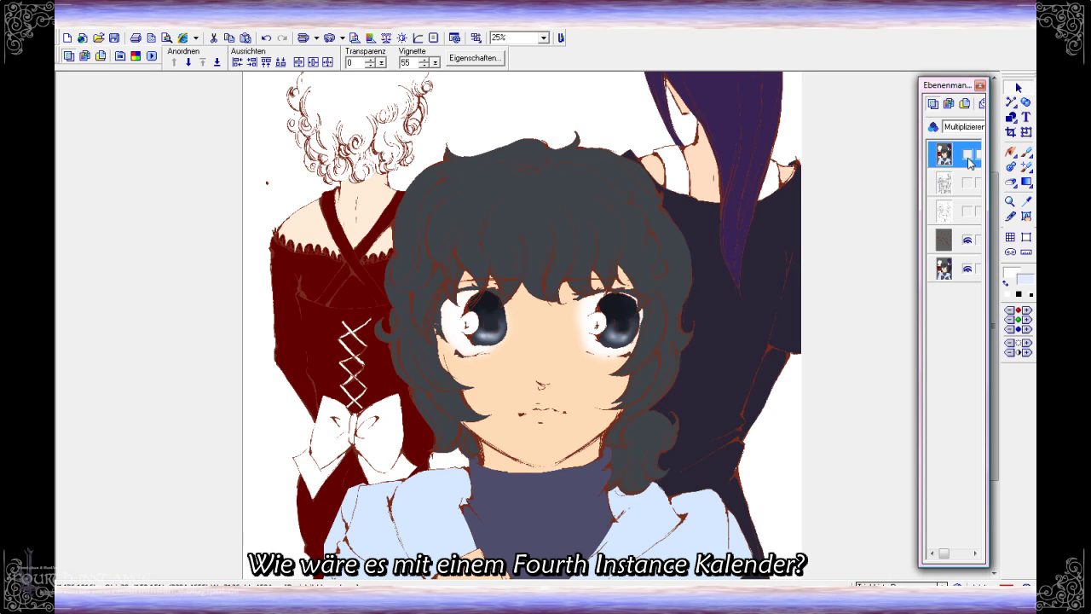
pyautogui.click(969, 159)
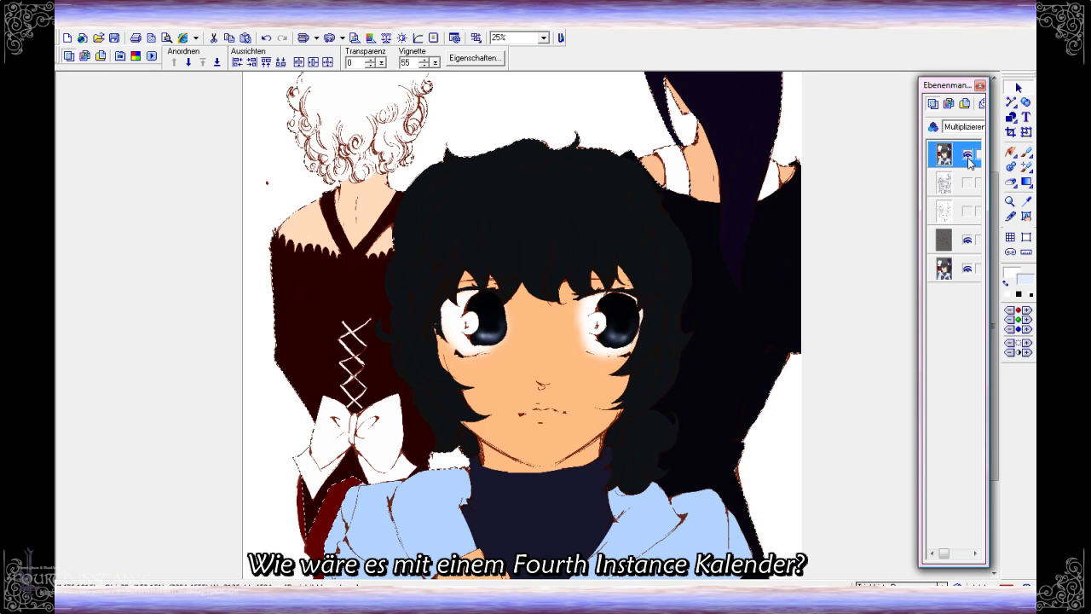
pyautogui.click(968, 159)
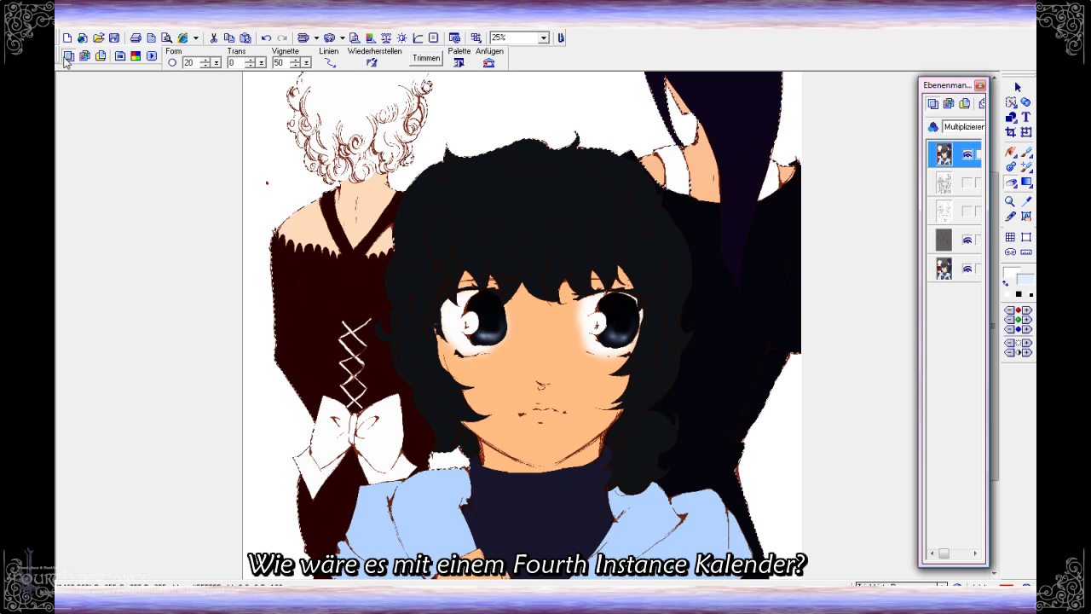
# Erase the multiply copy over the hair with the Object Eraser at Form 100, then review its options
pyautogui.moveTo(718, 117); pyautogui.dragTo(848, 127)
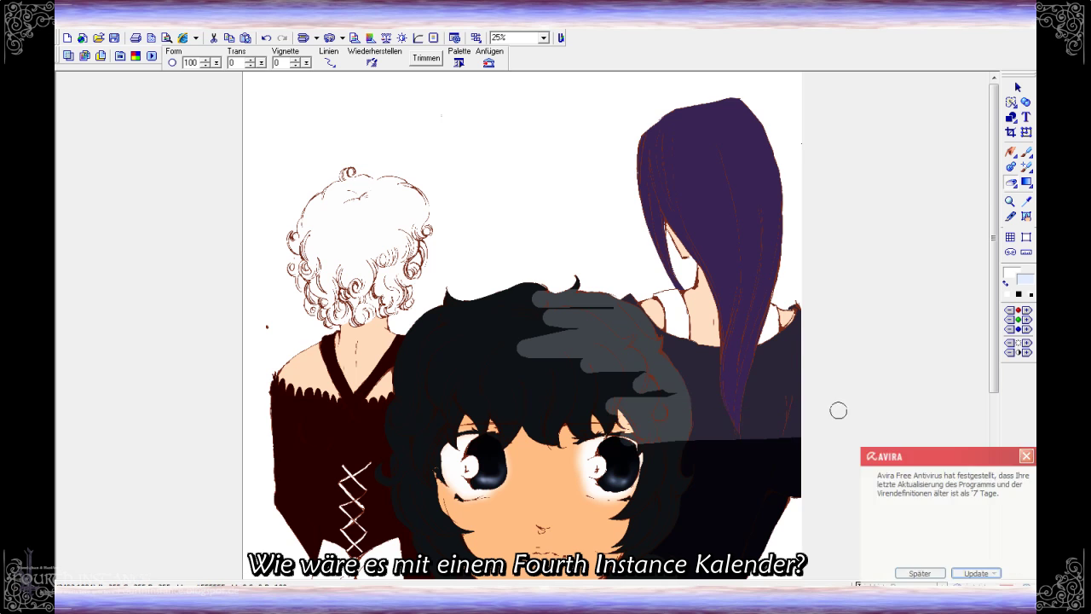
pyautogui.scroll(-5, 687, 448)
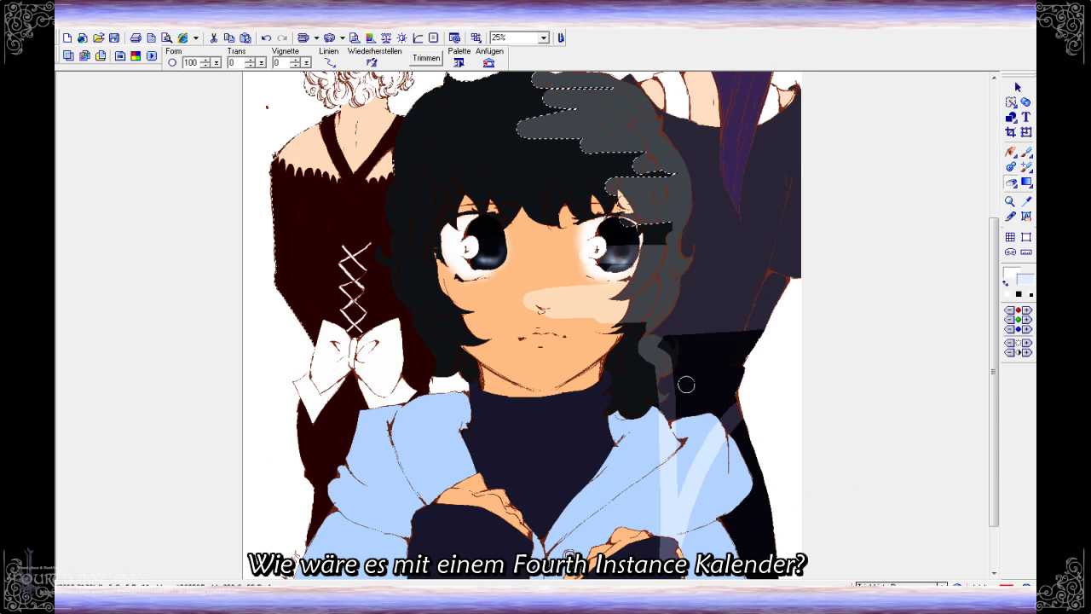
pyautogui.scroll(-2, 864, 518)
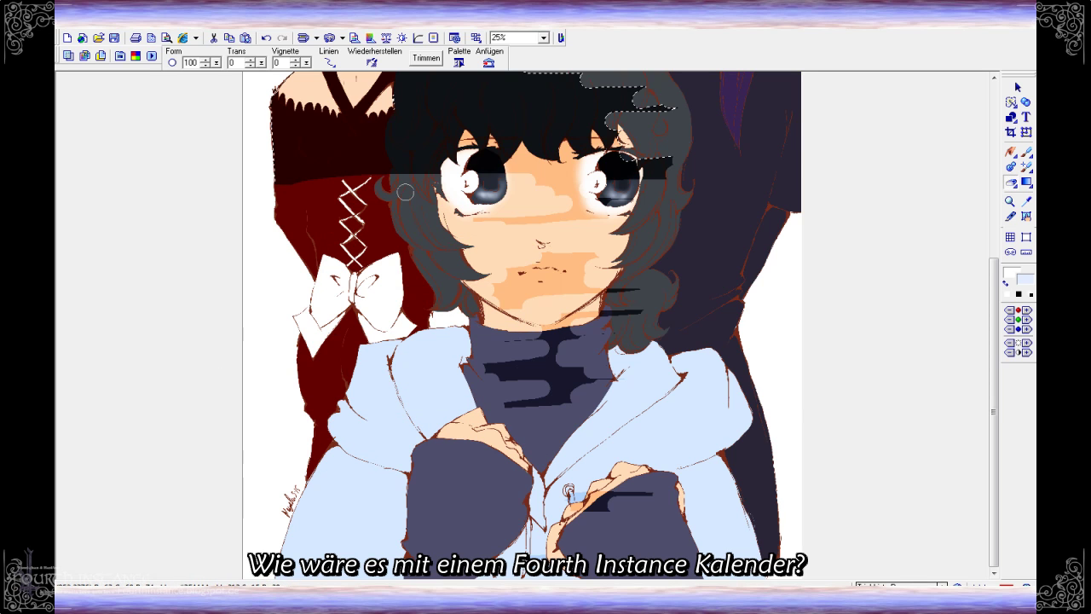
pyautogui.scroll(5, 219, 309)
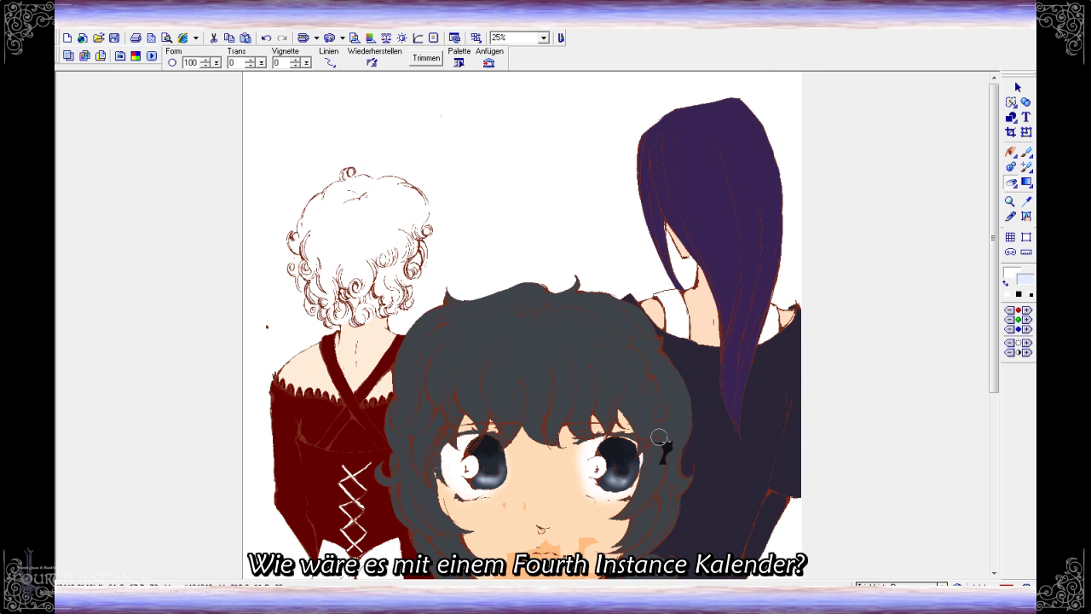
pyautogui.scroll(-5, 545, 255)
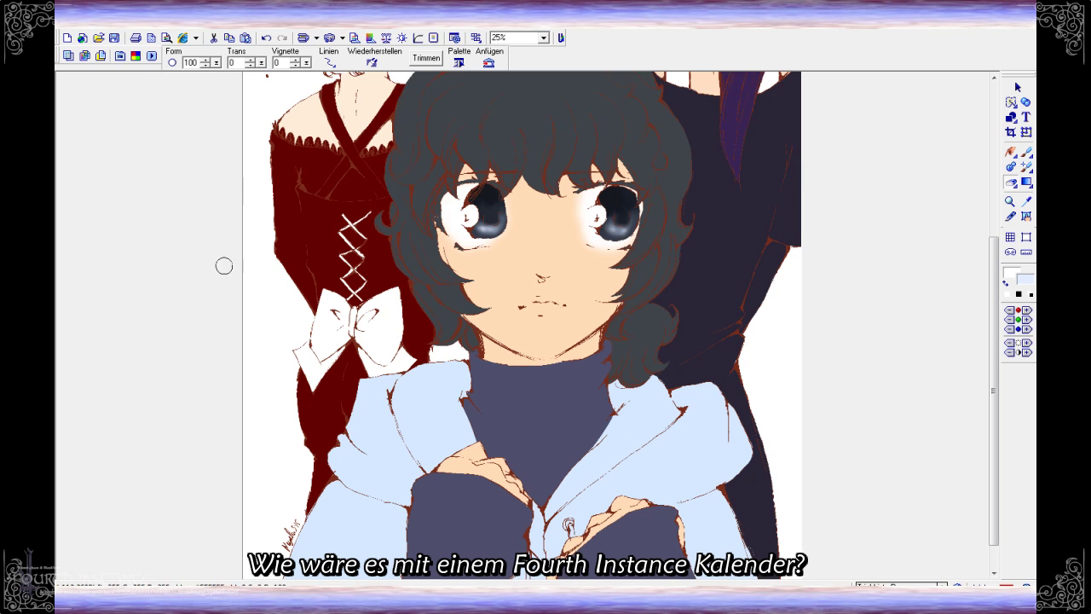
pyautogui.scroll(-1, 224, 266)
pyautogui.scroll(5, 387, 188)
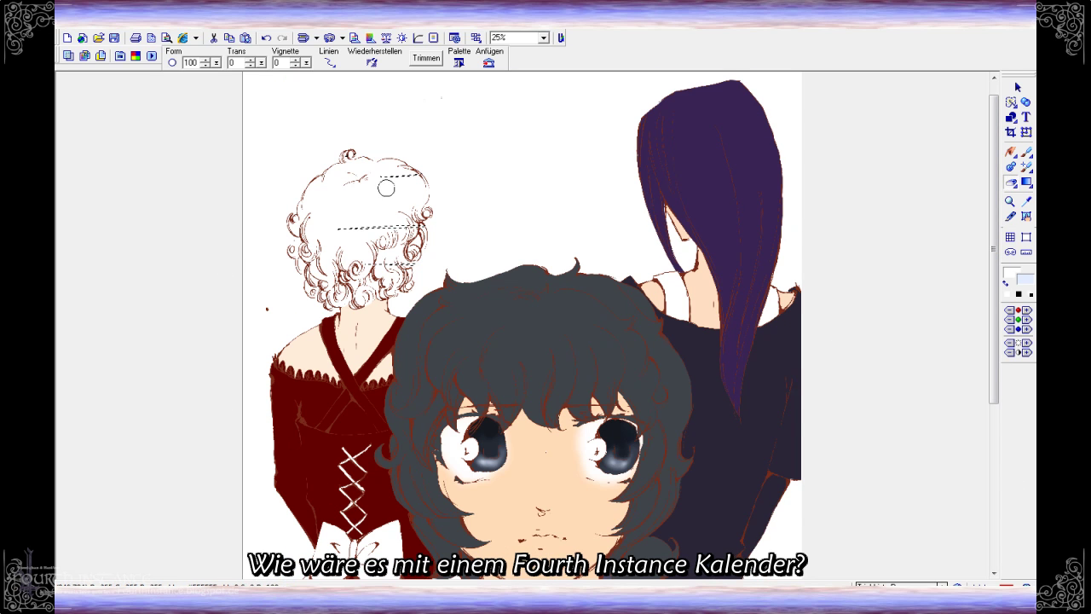
pyautogui.click(329, 62)
pyautogui.press('Escape')
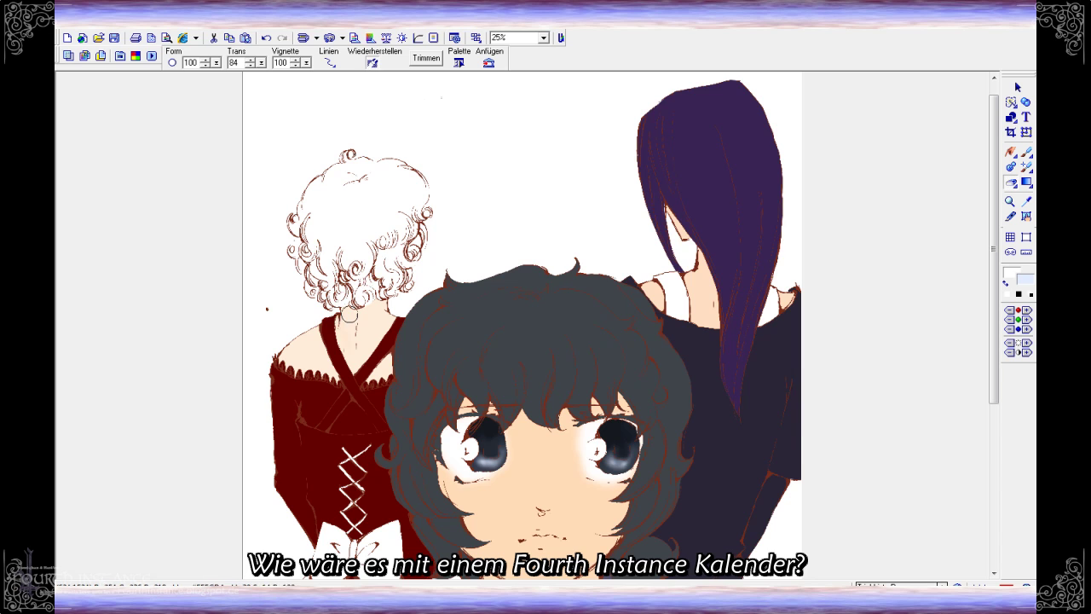
# Airbrush soft shading on the left shoulder and darken the bodice under the crossed straps
pyautogui.scroll(4, 350, 314)
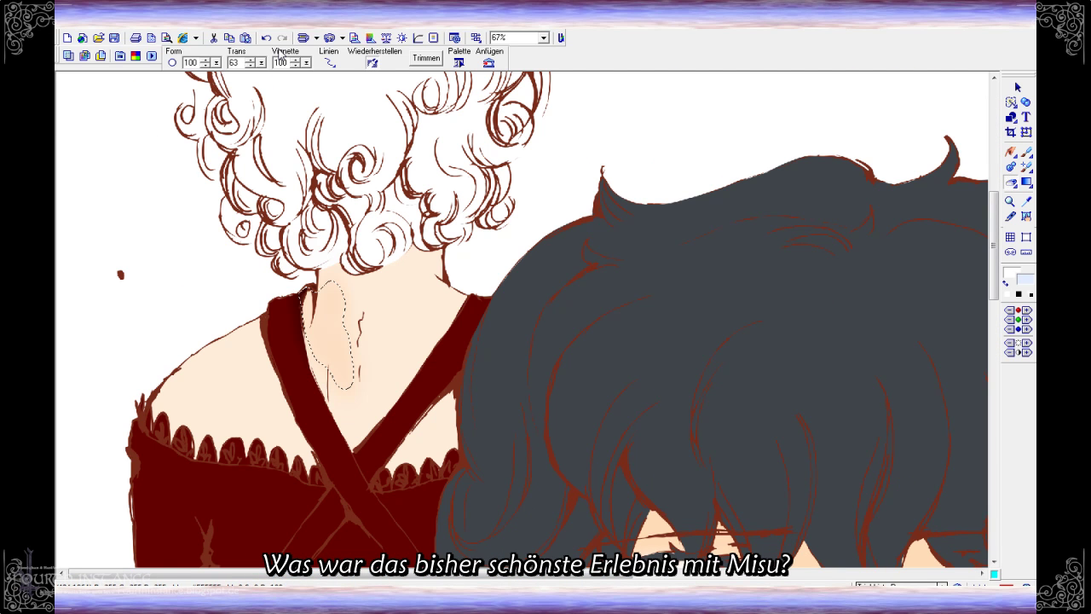
pyautogui.moveTo(250, 324); pyautogui.dragTo(278, 415)
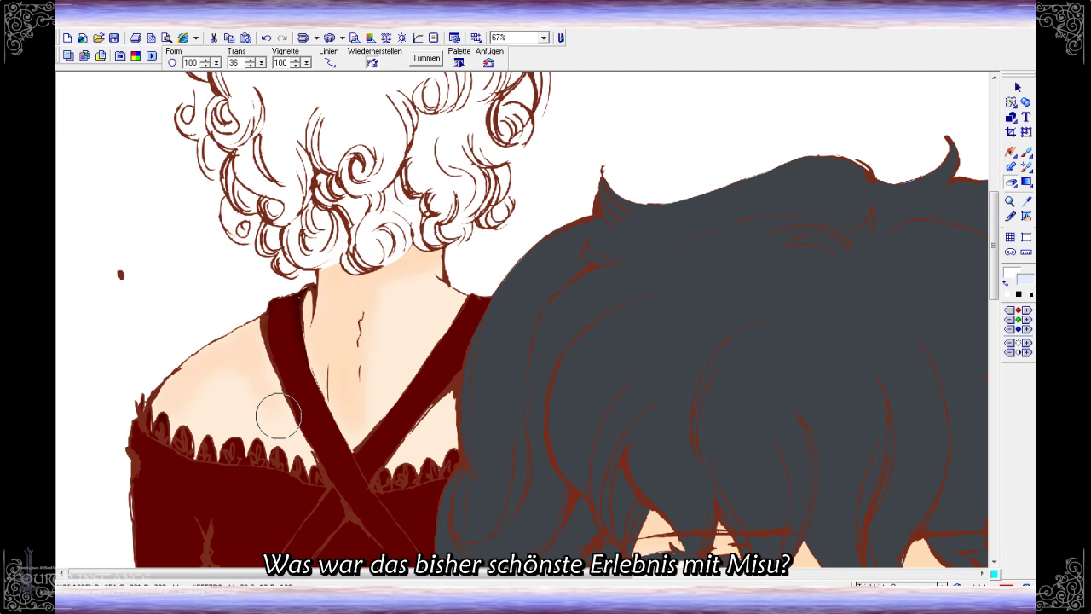
pyautogui.scroll(-5, 136, 293)
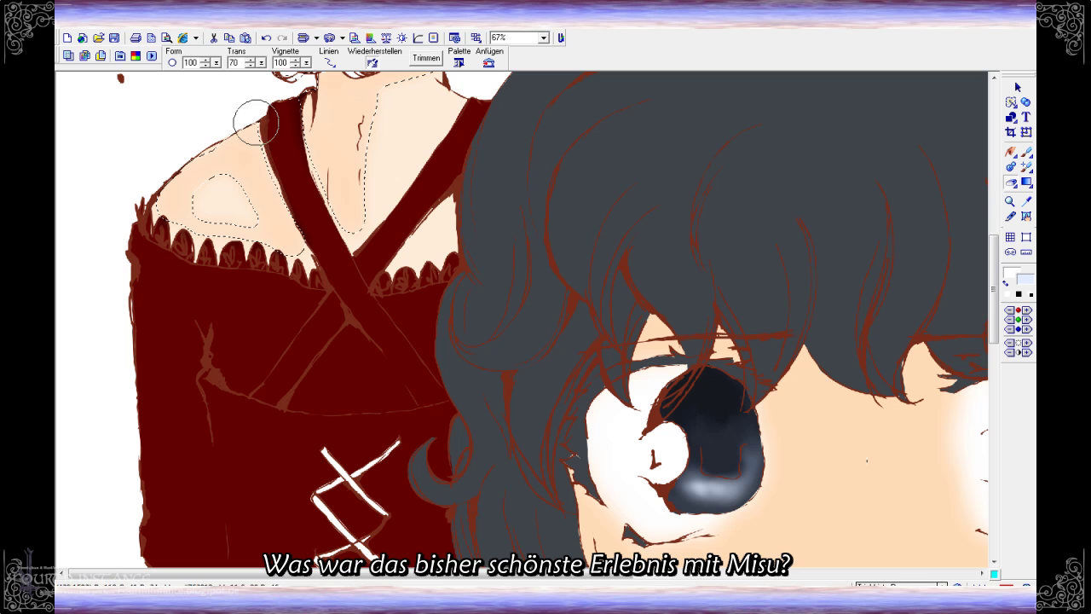
pyautogui.scroll(-2, 128, 121)
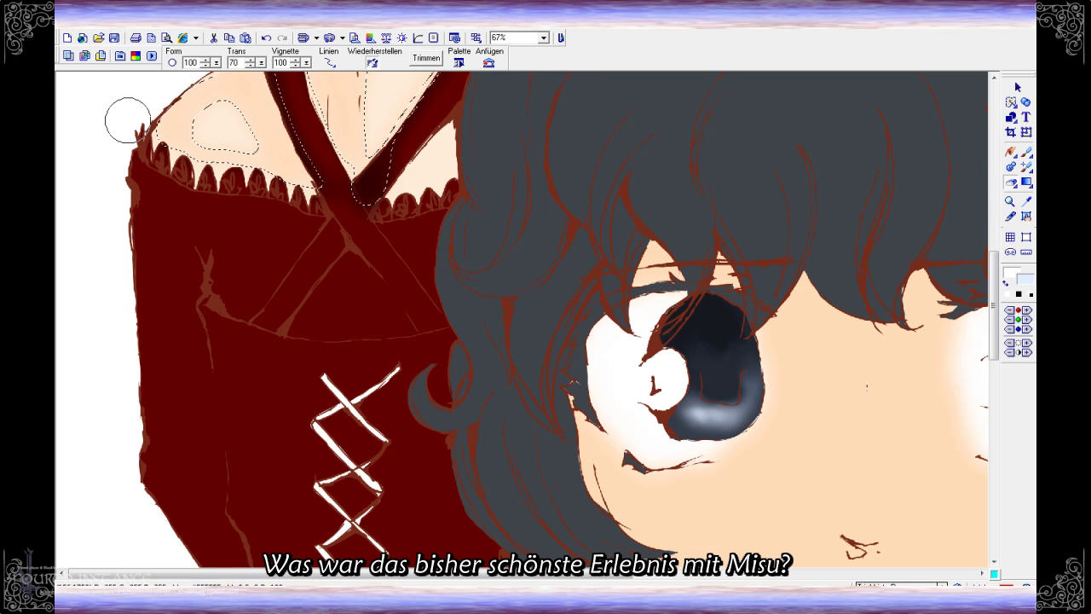
pyautogui.moveTo(308, 322)
pyautogui.mouseDown()
pyautogui.moveTo(458, 336)
pyautogui.moveTo(395, 329)
pyautogui.moveTo(163, 202)
pyautogui.moveTo(161, 533)
pyautogui.mouseUp()
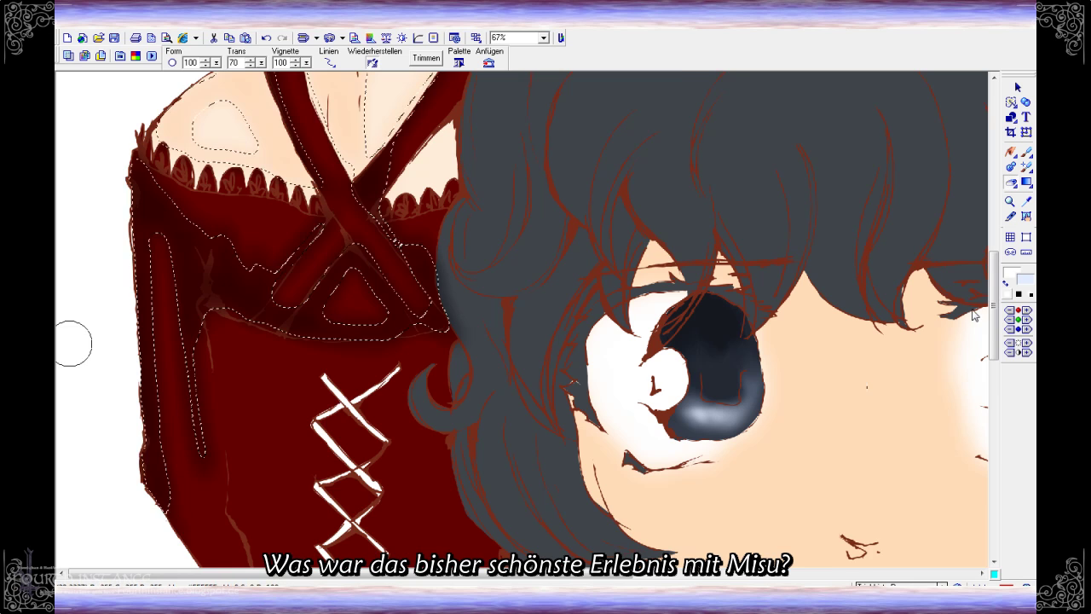
# Add dark red shadows along the straps, beside the bow and down the dress's left side
pyautogui.scroll(-5, 74, 343)
pyautogui.moveTo(196, 111)
pyautogui.mouseDown()
pyautogui.moveTo(165, 305)
pyautogui.moveTo(231, 378)
pyautogui.moveTo(299, 341)
pyautogui.mouseUp()
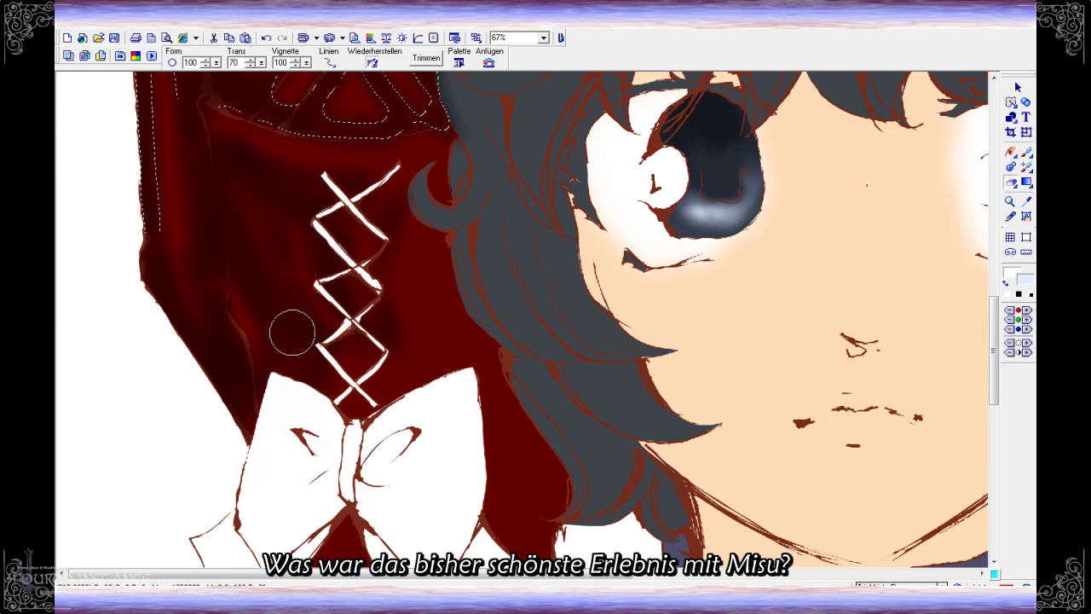
pyautogui.scroll(-5, 533, 533)
pyautogui.moveTo(524, 183); pyautogui.dragTo(532, 278)
pyautogui.moveTo(348, 299)
pyautogui.mouseDown()
pyautogui.moveTo(231, 439)
pyautogui.moveTo(341, 361)
pyautogui.mouseUp()
pyautogui.moveTo(995, 378); pyautogui.dragTo(995, 443)
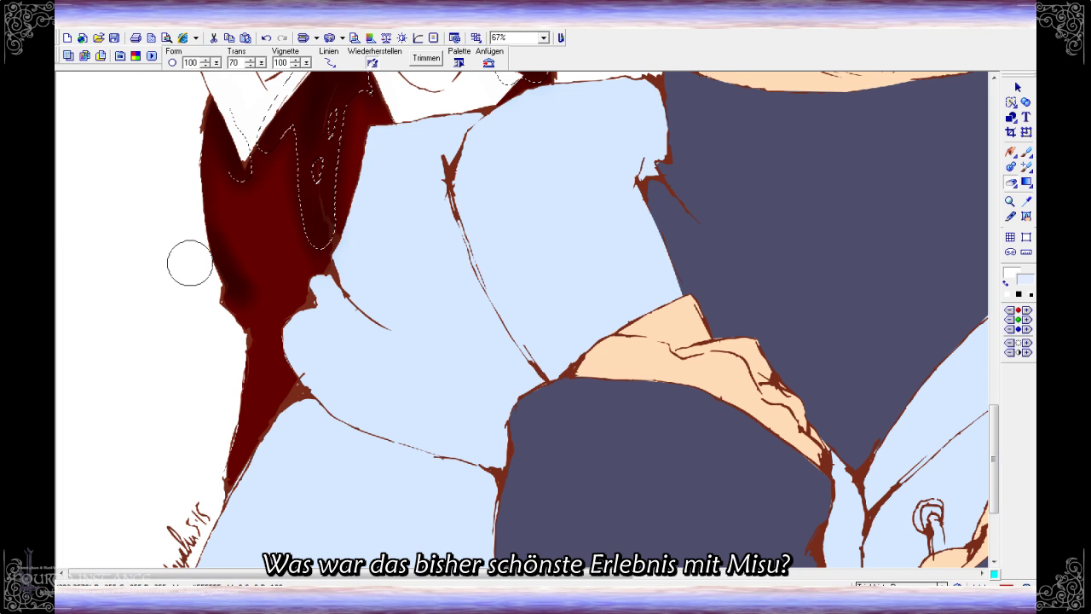
pyautogui.moveTo(252, 335); pyautogui.dragTo(281, 276)
pyautogui.moveTo(995, 468); pyautogui.dragTo(995, 265)
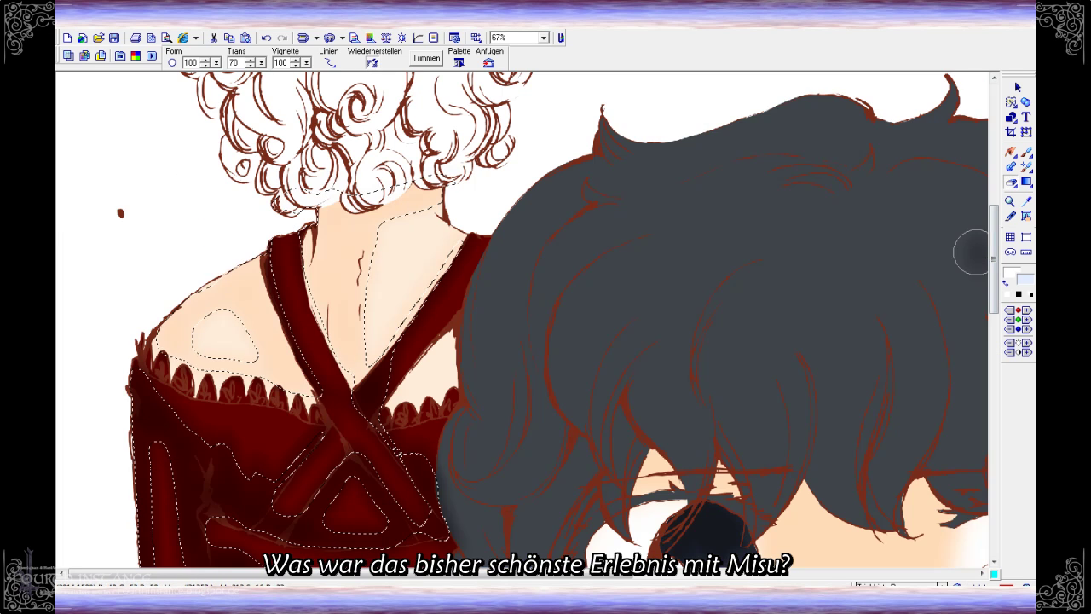
pyautogui.moveTo(345, 574); pyautogui.dragTo(550, 574)
pyautogui.scroll(-1, 455, 229)
# At airbrush Trans 84, paint darker shadow strands through the hair, bangs and nose bridge
pyautogui.moveTo(261, 62); pyautogui.dragTo(271, 66)
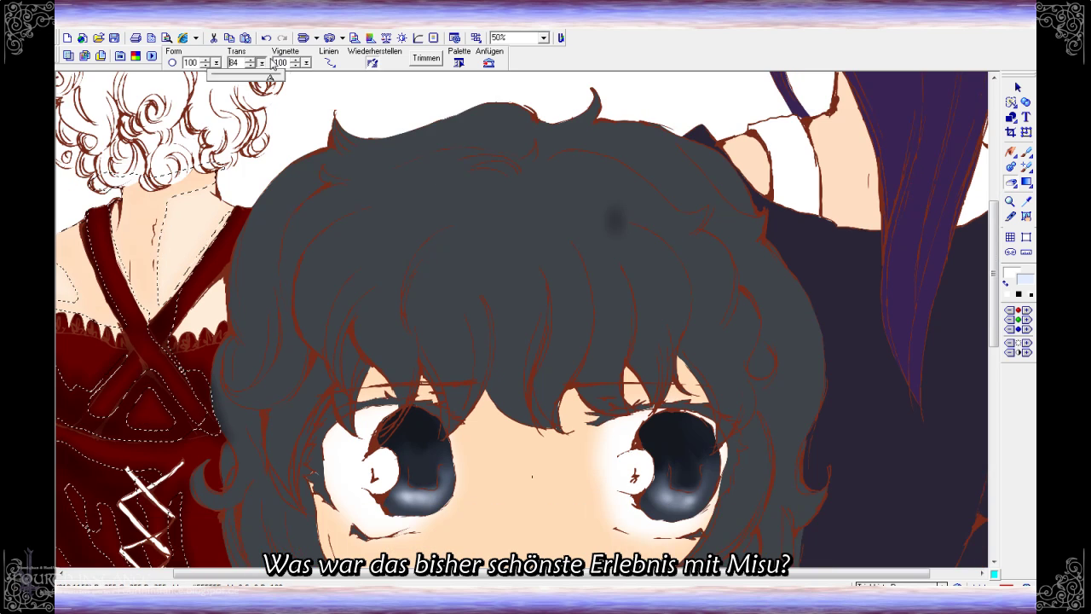
pyautogui.moveTo(275, 371)
pyautogui.mouseDown()
pyautogui.moveTo(214, 378)
pyautogui.moveTo(282, 175)
pyautogui.moveTo(312, 329)
pyautogui.moveTo(345, 413)
pyautogui.moveTo(422, 401)
pyautogui.moveTo(443, 219)
pyautogui.moveTo(471, 290)
pyautogui.mouseUp()
pyautogui.moveTo(521, 424)
pyautogui.mouseDown()
pyautogui.moveTo(560, 241)
pyautogui.moveTo(661, 299)
pyautogui.moveTo(629, 216)
pyautogui.moveTo(724, 410)
pyautogui.mouseUp()
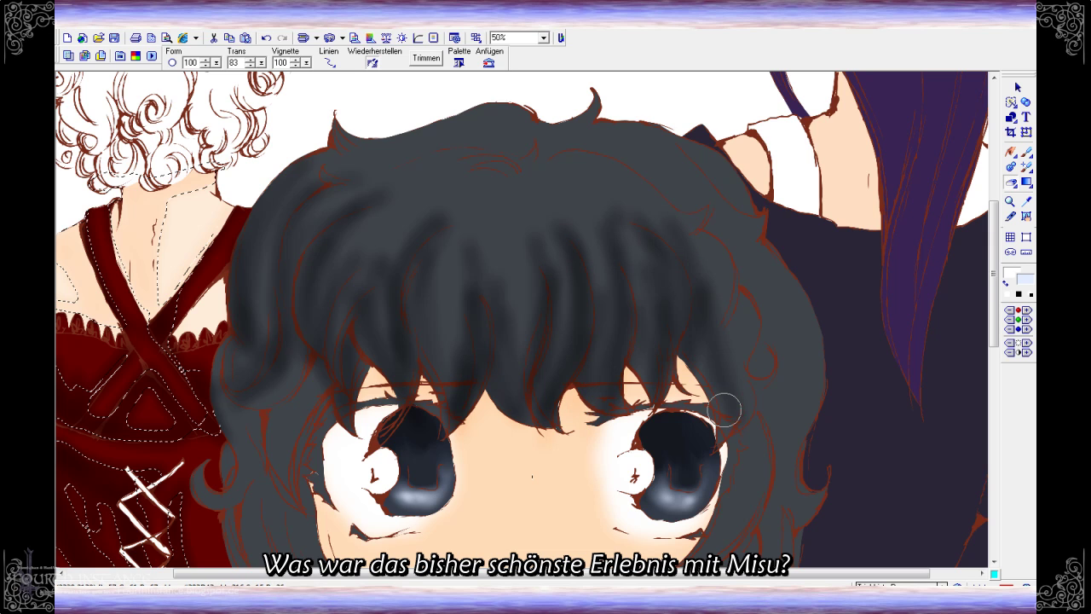
pyautogui.moveTo(616, 173)
pyautogui.mouseDown()
pyautogui.moveTo(312, 165)
pyautogui.moveTo(580, 142)
pyautogui.moveTo(348, 137)
pyautogui.moveTo(656, 136)
pyautogui.moveTo(762, 227)
pyautogui.moveTo(560, 145)
pyautogui.moveTo(721, 244)
pyautogui.moveTo(759, 391)
pyautogui.moveTo(804, 356)
pyautogui.moveTo(729, 426)
pyautogui.moveTo(750, 531)
pyautogui.mouseUp()
pyautogui.scroll(-5, 615, 412)
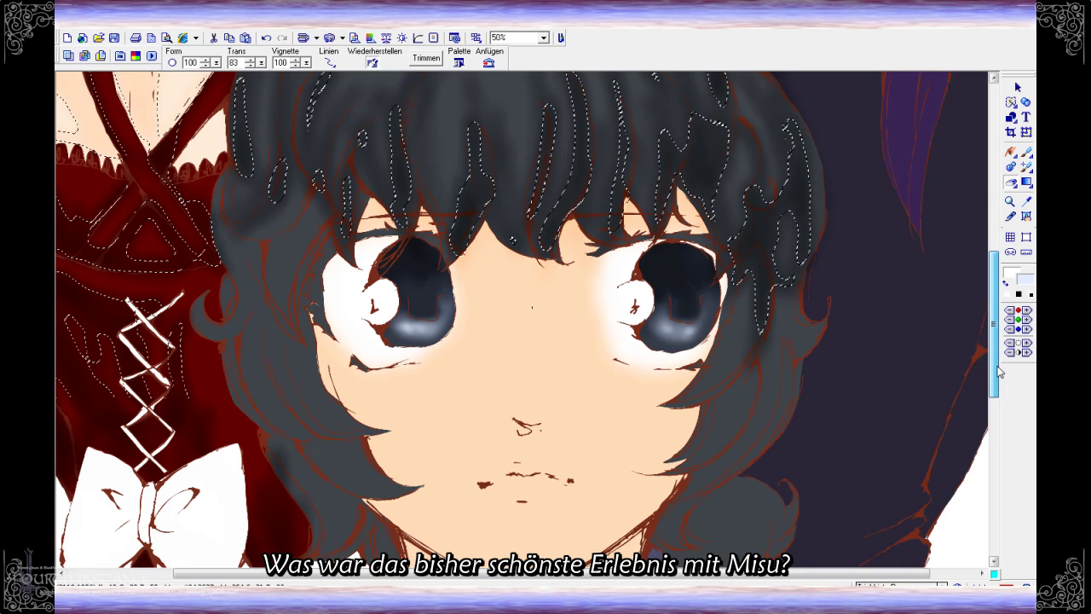
pyautogui.moveTo(293, 292)
pyautogui.mouseDown()
pyautogui.moveTo(265, 275)
pyautogui.moveTo(217, 307)
pyautogui.moveTo(275, 241)
pyautogui.moveTo(387, 394)
pyautogui.moveTo(268, 397)
pyautogui.moveTo(358, 503)
pyautogui.moveTo(290, 417)
pyautogui.mouseUp()
pyautogui.moveTo(733, 358)
pyautogui.mouseDown()
pyautogui.moveTo(765, 234)
pyautogui.moveTo(748, 424)
pyautogui.moveTo(777, 385)
pyautogui.moveTo(651, 446)
pyautogui.moveTo(704, 450)
pyautogui.mouseUp()
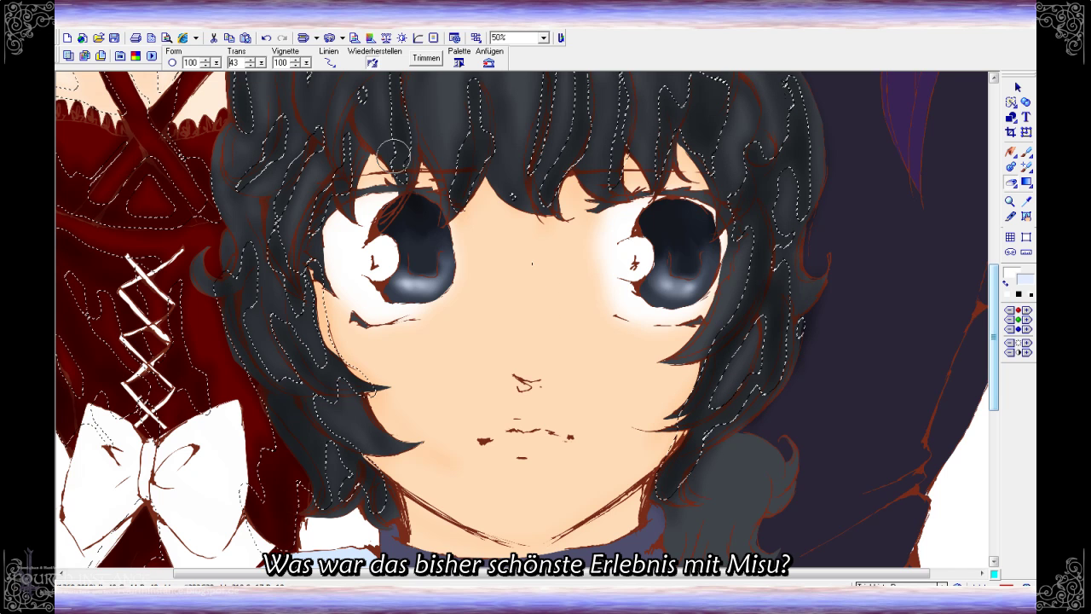
pyautogui.moveTo(393, 154); pyautogui.dragTo(497, 204)
pyautogui.moveTo(549, 286); pyautogui.dragTo(548, 302)
# At Trans 74, shade the left jawline, toggling the selection outline to check the result
pyautogui.moveTo(261, 63); pyautogui.dragTo(272, 85)
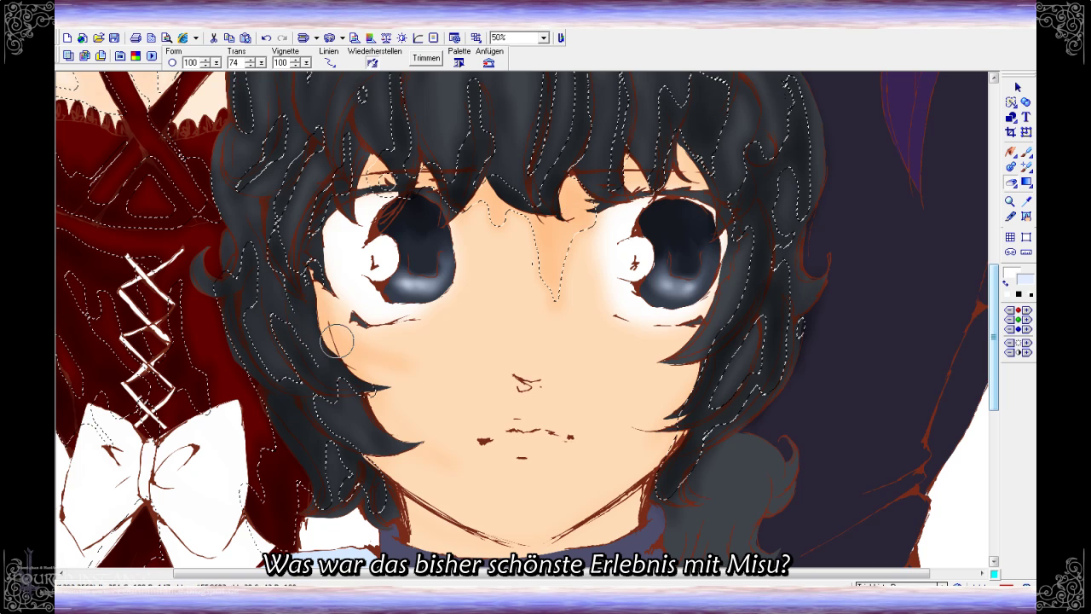
pyautogui.moveTo(385, 406); pyautogui.dragTo(434, 491)
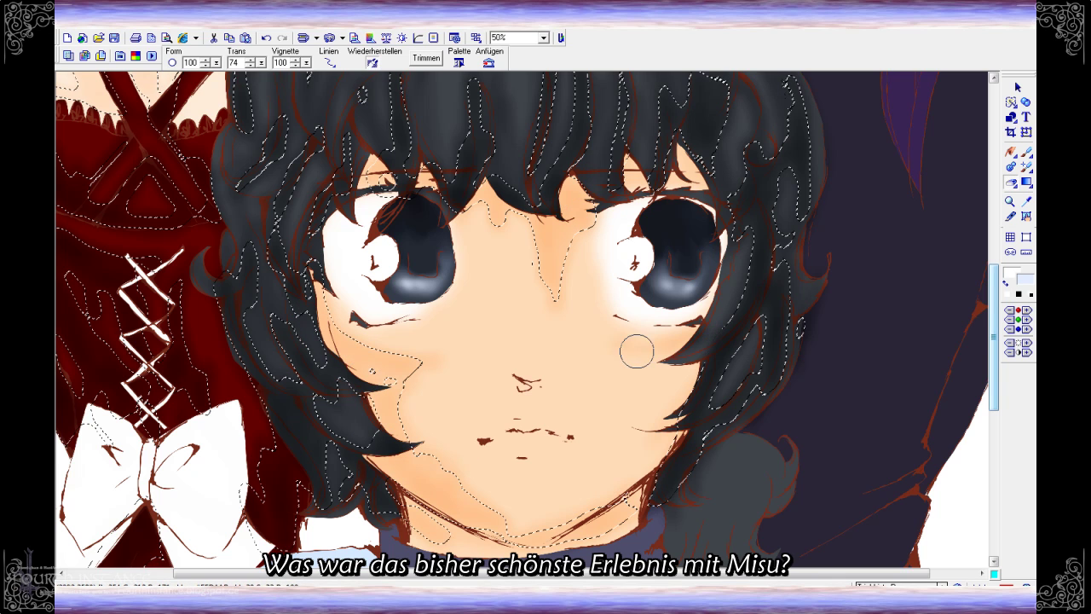
pyautogui.hotkey('ctrl', 'd')
pyautogui.hotkey('ctrl', 'z')
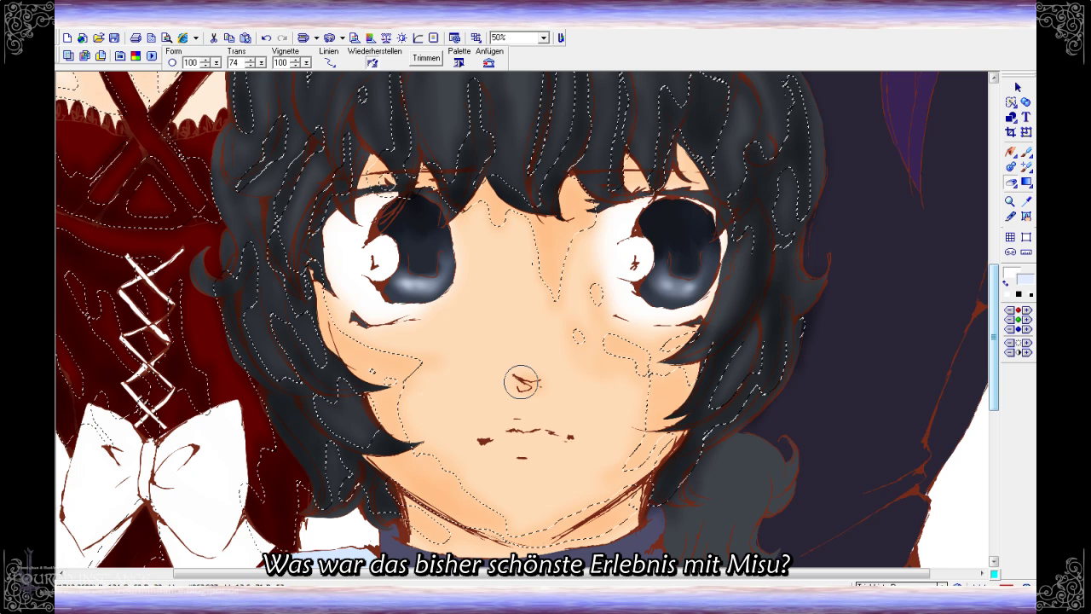
pyautogui.hotkey('ctrl', 'd')
pyautogui.hotkey('ctrl', 'z')
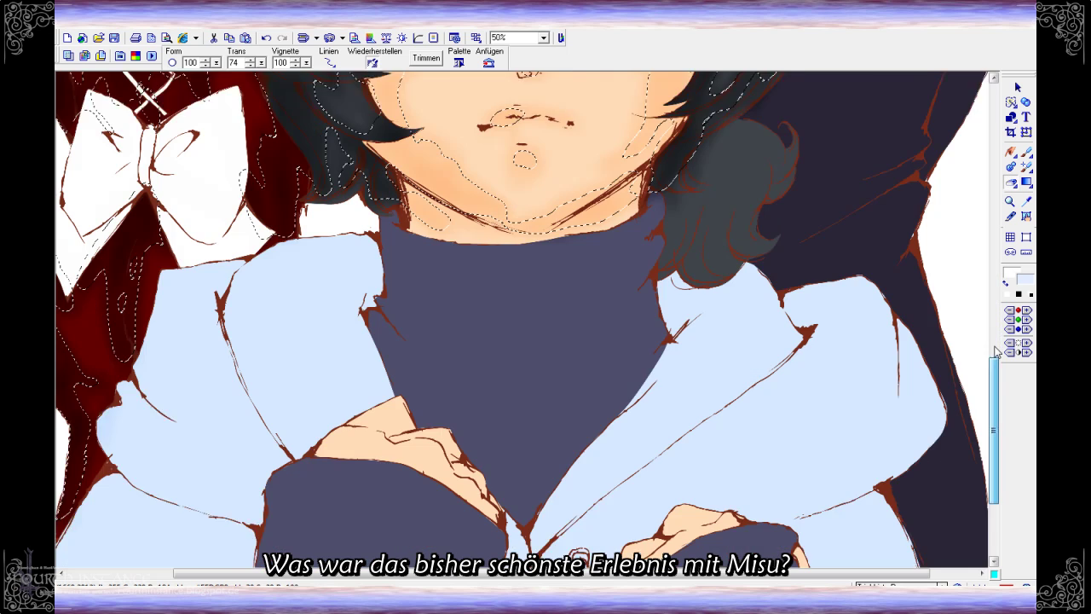
# Airbrush dark shading on the hair by the neck, the turtleneck and both dark sleeves
pyautogui.moveTo(1001, 414); pyautogui.dragTo(1001, 520)
pyautogui.moveTo(757, 111)
pyautogui.mouseDown()
pyautogui.moveTo(702, 219)
pyautogui.moveTo(670, 170)
pyautogui.mouseUp()
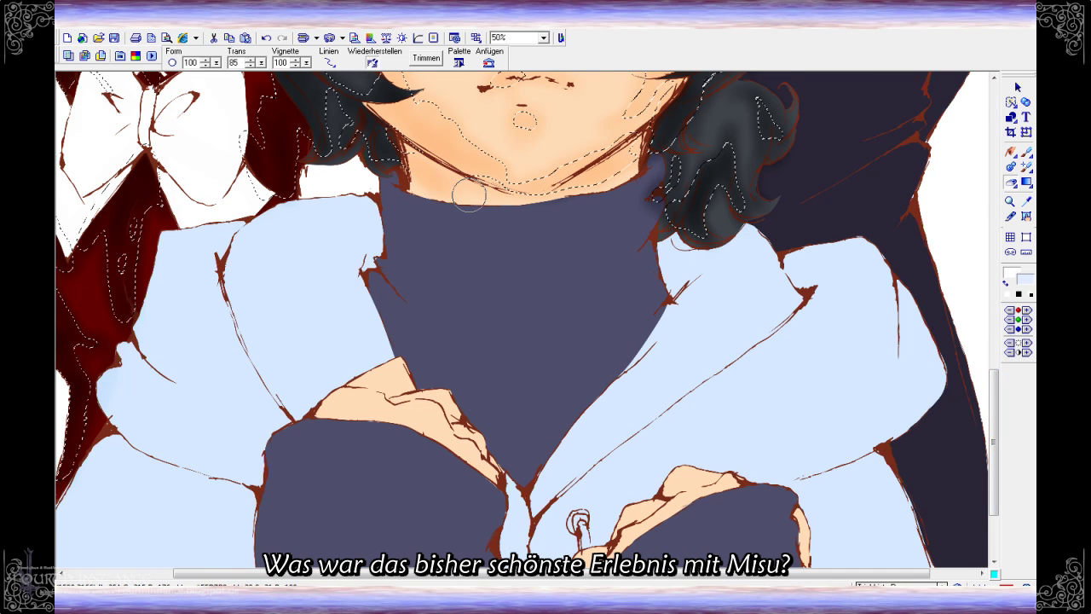
pyautogui.moveTo(409, 225)
pyautogui.mouseDown()
pyautogui.moveTo(429, 267)
pyautogui.moveTo(611, 227)
pyautogui.moveTo(628, 272)
pyautogui.moveTo(583, 300)
pyautogui.moveTo(623, 276)
pyautogui.moveTo(574, 414)
pyautogui.moveTo(519, 463)
pyautogui.moveTo(392, 267)
pyautogui.moveTo(461, 325)
pyautogui.mouseUp()
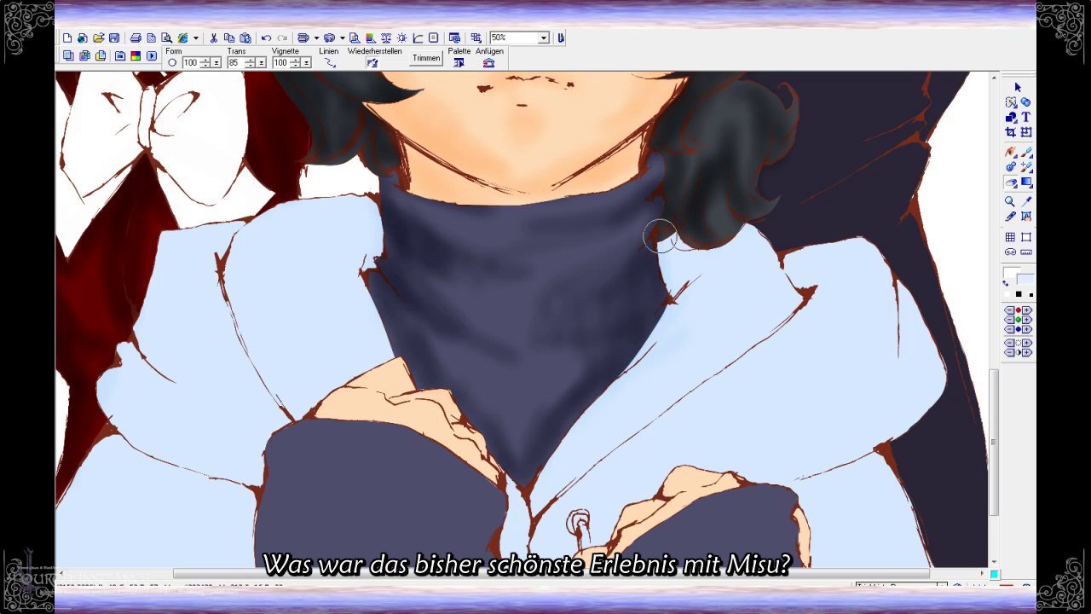
pyautogui.hotkey('ctrl', 'shift', 'm')
pyautogui.scroll(-3, 511, 341)
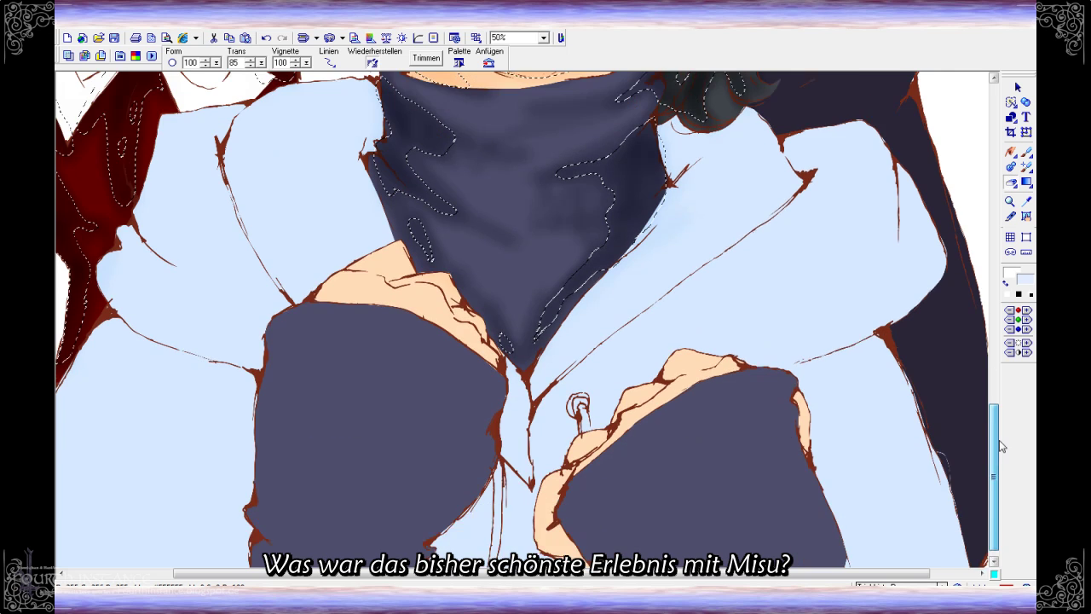
pyautogui.moveTo(288, 395)
pyautogui.mouseDown()
pyautogui.moveTo(285, 358)
pyautogui.moveTo(333, 355)
pyautogui.moveTo(253, 499)
pyautogui.moveTo(299, 546)
pyautogui.mouseUp()
pyautogui.moveTo(477, 401)
pyautogui.mouseDown()
pyautogui.moveTo(427, 387)
pyautogui.moveTo(418, 546)
pyautogui.moveTo(463, 455)
pyautogui.moveTo(404, 471)
pyautogui.mouseUp()
pyautogui.moveTo(640, 542)
pyautogui.mouseDown()
pyautogui.moveTo(648, 514)
pyautogui.moveTo(779, 455)
pyautogui.moveTo(716, 463)
pyautogui.moveTo(744, 442)
pyautogui.mouseUp()
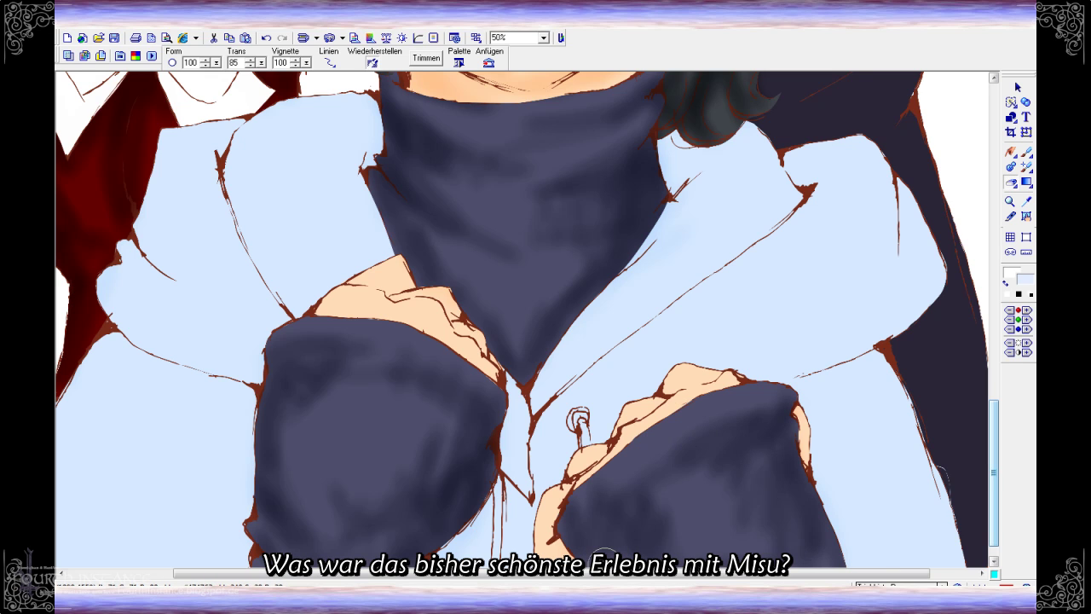
# At Trans 54, brush light-blue highlights along the left jacket sleeve
pyautogui.moveTo(261, 62); pyautogui.dragTo(238, 76)
pyautogui.moveTo(226, 145); pyautogui.dragTo(281, 290)
pyautogui.moveTo(247, 128); pyautogui.dragTo(351, 102)
pyautogui.moveTo(225, 178); pyautogui.dragTo(232, 252)
pyautogui.moveTo(185, 180)
pyautogui.mouseDown()
pyautogui.moveTo(205, 205)
pyautogui.moveTo(120, 290)
pyautogui.moveTo(231, 353)
pyautogui.moveTo(168, 416)
pyautogui.mouseUp()
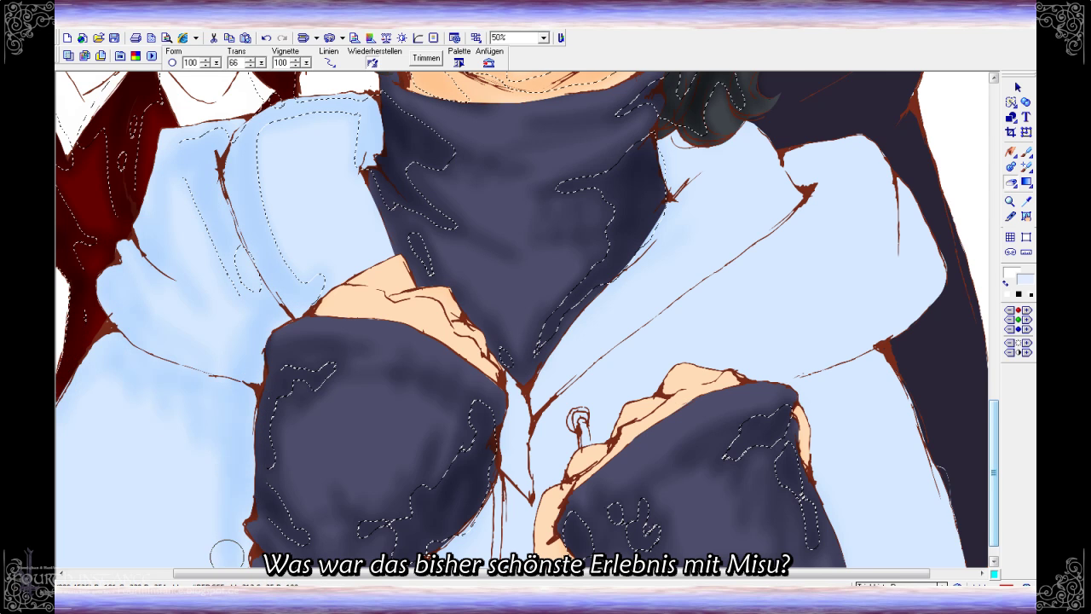
# Highlight the jacket's diagonal fold and add blue shading to the right sleeve
pyautogui.hscroll(-3, 170, 477)
pyautogui.moveTo(651, 439); pyautogui.dragTo(799, 279)
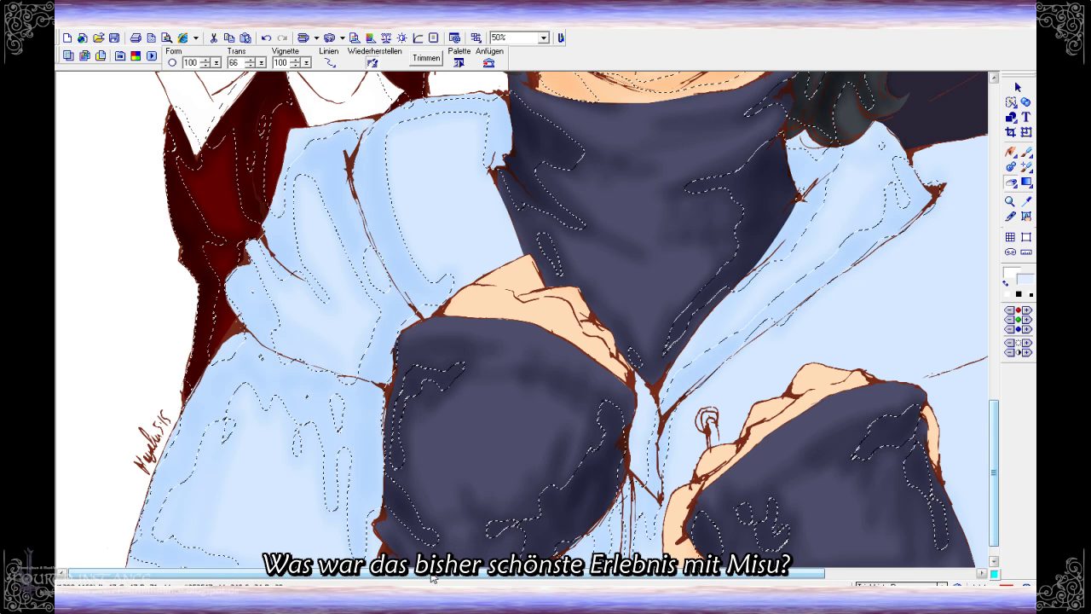
pyautogui.hscroll(4, 735, 86)
pyautogui.hotkey('ctrl', 'd')
pyautogui.moveTo(762, 171)
pyautogui.mouseDown()
pyautogui.moveTo(836, 324)
pyautogui.moveTo(829, 221)
pyautogui.mouseUp()
pyautogui.moveTo(761, 359); pyautogui.dragTo(640, 384)
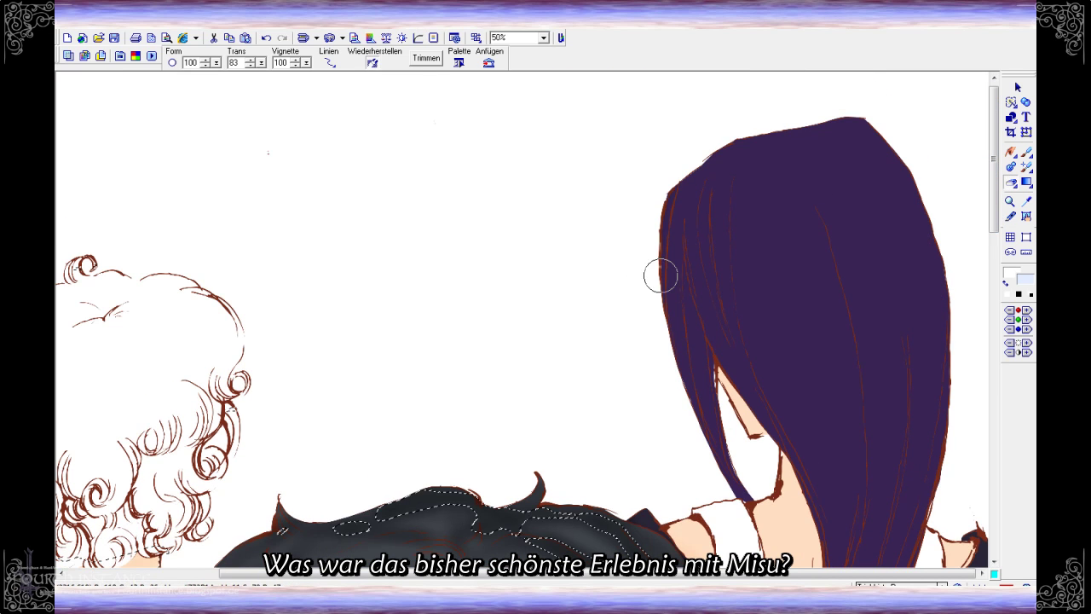
# Paint dark vertical strands down the right figure's long purple hair
pyautogui.moveTo(673, 204); pyautogui.dragTo(733, 461)
pyautogui.moveTo(690, 239); pyautogui.dragTo(802, 460)
pyautogui.moveTo(815, 175); pyautogui.dragTo(845, 524)
pyautogui.moveTo(860, 290); pyautogui.dragTo(877, 563)
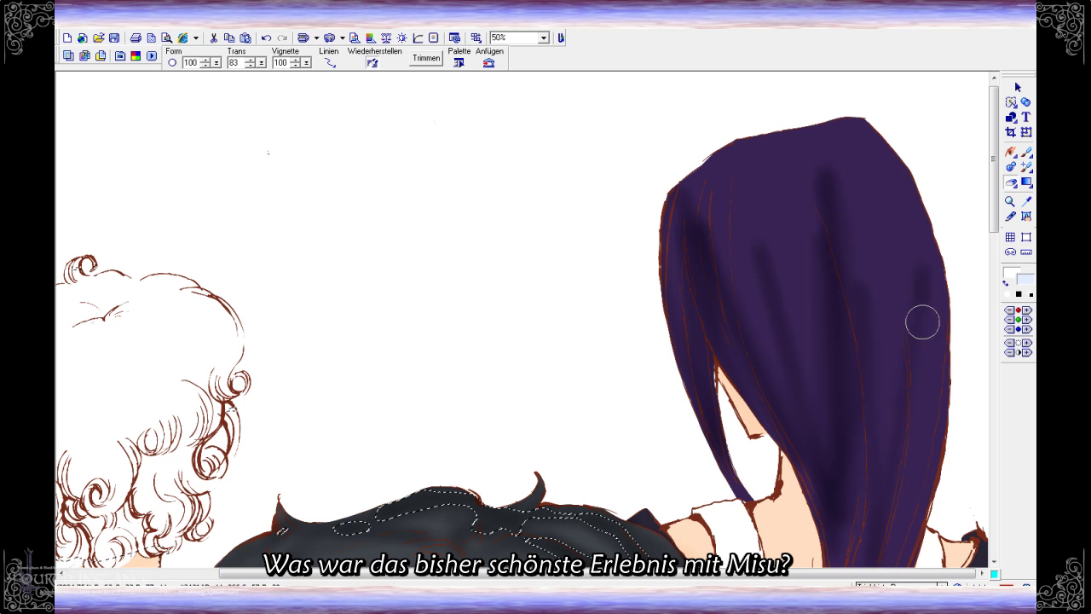
pyautogui.moveTo(922, 322); pyautogui.dragTo(913, 554)
pyautogui.moveTo(923, 265); pyautogui.dragTo(918, 435)
pyautogui.moveTo(904, 477); pyautogui.dragTo(935, 185)
pyautogui.scroll(-4, 964, 284)
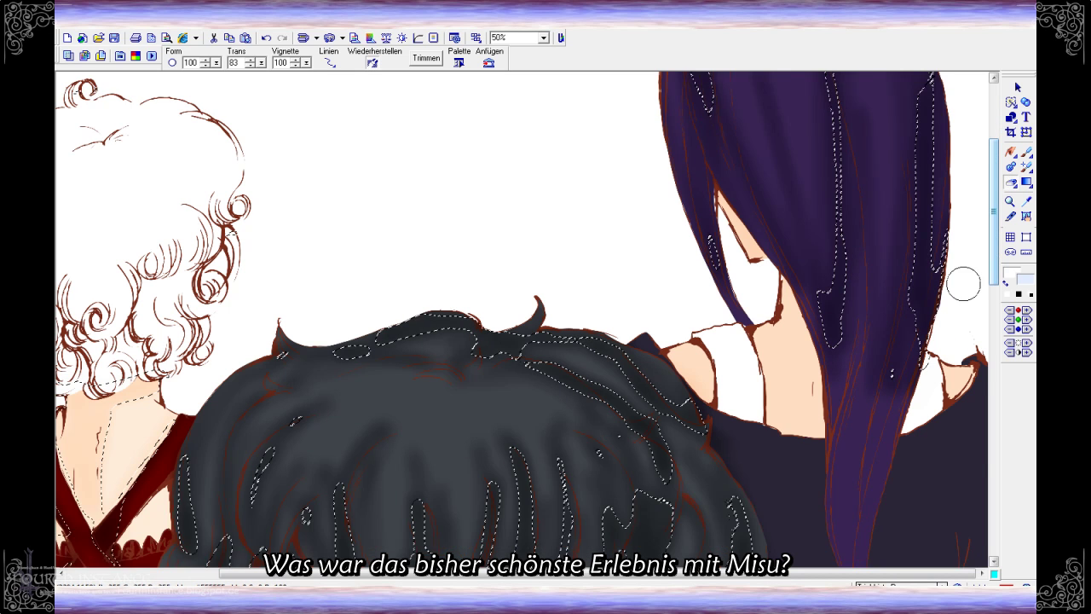
pyautogui.scroll(-2, 963, 284)
pyautogui.moveTo(892, 345); pyautogui.dragTo(892, 445)
pyautogui.moveTo(858, 121); pyautogui.dragTo(870, 527)
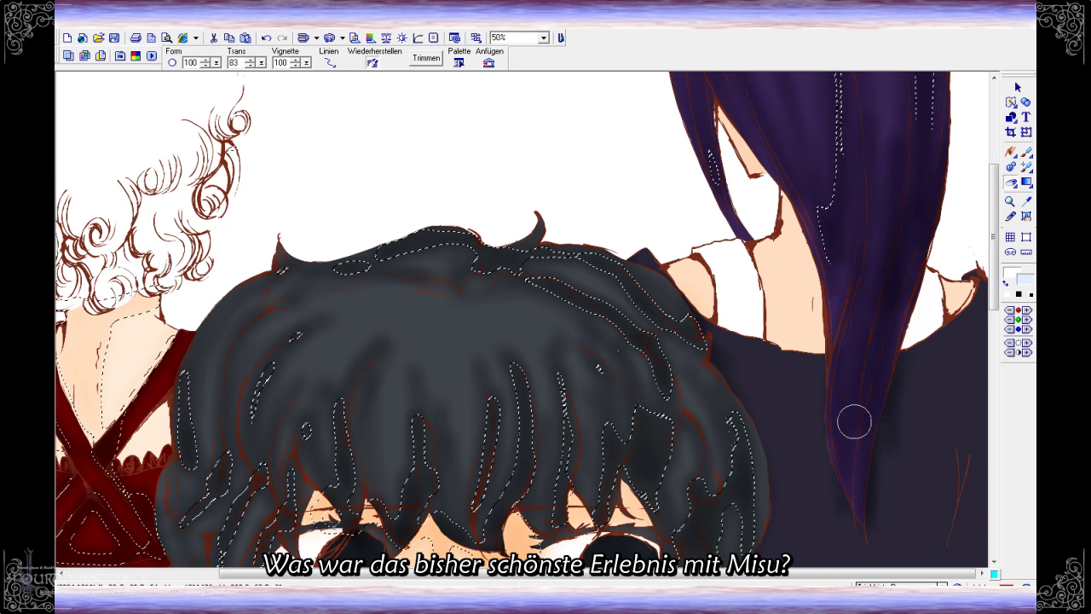
pyautogui.scroll(-4, 922, 378)
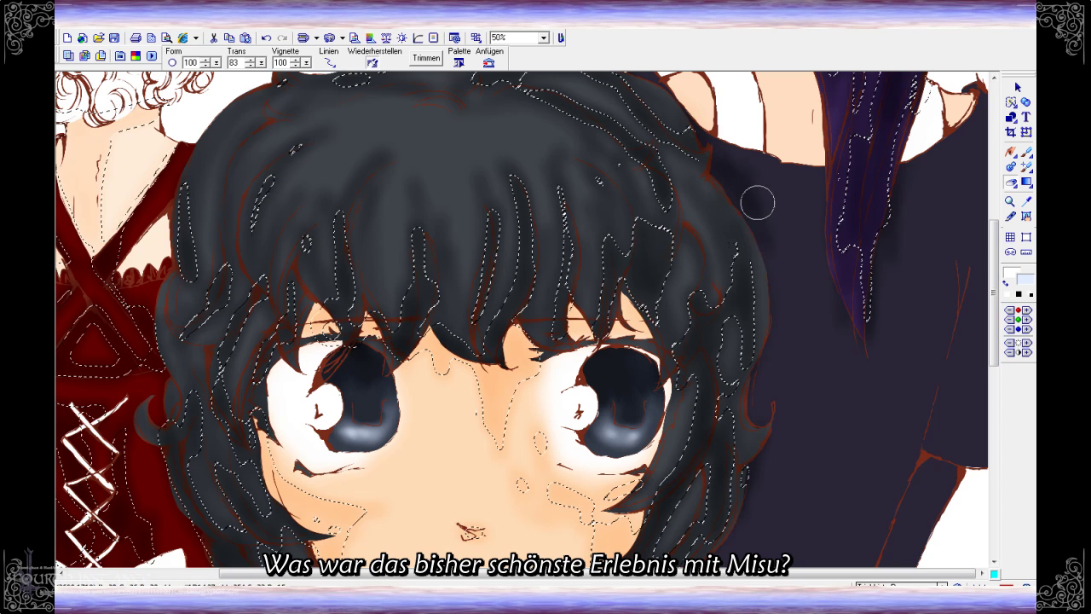
# Shade the right edge of the purple hair and the dark shirt beneath it
pyautogui.moveTo(756, 199); pyautogui.dragTo(757, 424)
pyautogui.moveTo(904, 179); pyautogui.dragTo(877, 327)
pyautogui.moveTo(972, 171); pyautogui.dragTo(955, 432)
pyautogui.moveTo(953, 273); pyautogui.dragTo(930, 400)
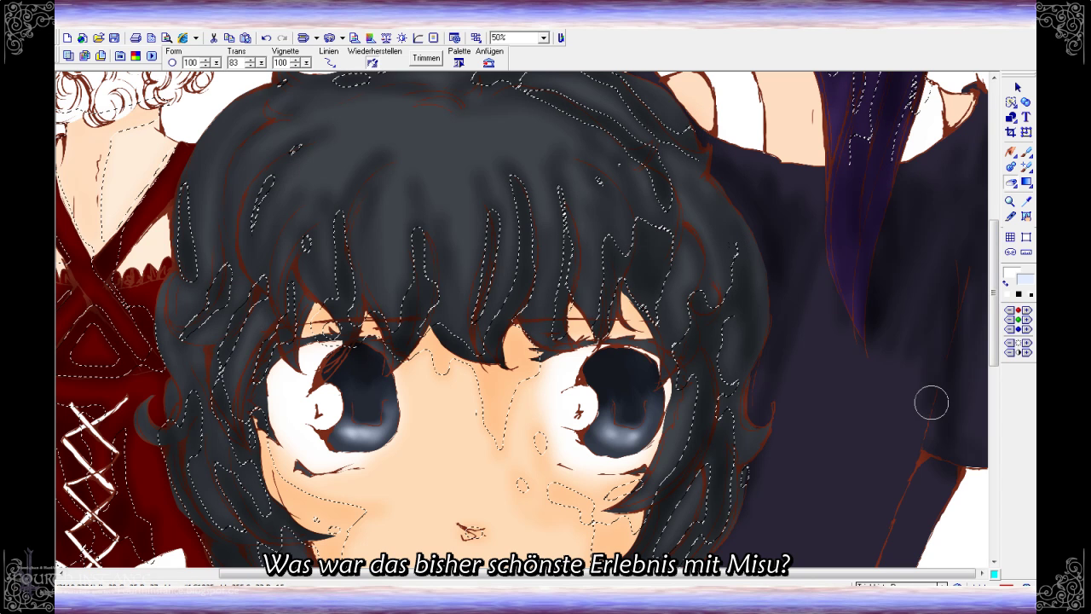
pyautogui.moveTo(938, 333); pyautogui.dragTo(887, 486)
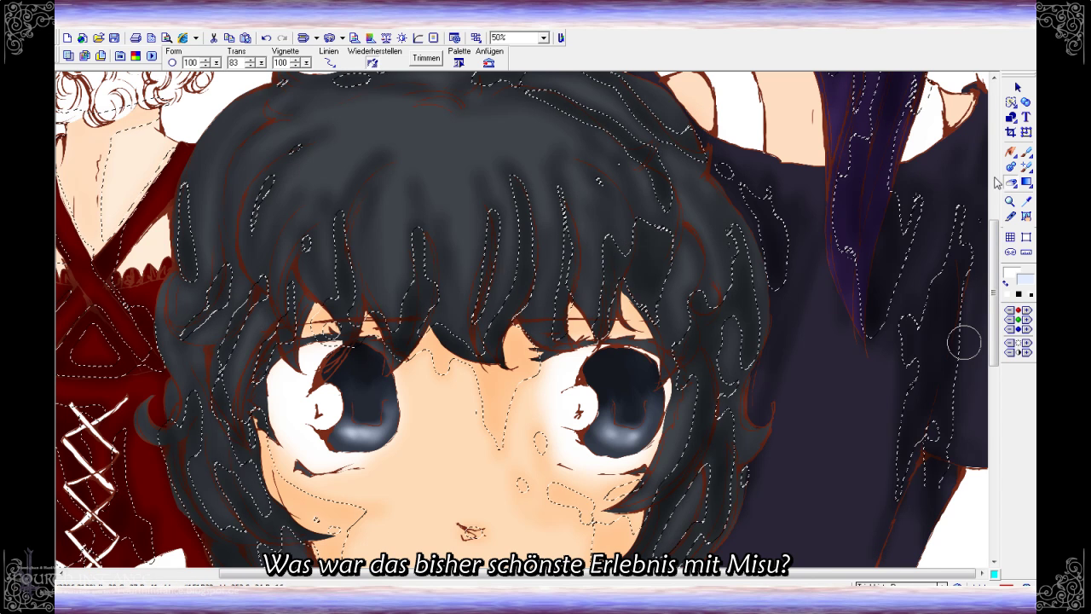
pyautogui.scroll(-5, 962, 341)
pyautogui.moveTo(876, 349); pyautogui.dragTo(857, 373)
# With the selection outline hidden, deepen the shading on the shoulder and dark shirt
pyautogui.hotkey('ctrl', 'd')
pyautogui.moveTo(887, 171)
pyautogui.mouseDown()
pyautogui.moveTo(861, 324)
pyautogui.moveTo(824, 295)
pyautogui.moveTo(767, 315)
pyautogui.mouseUp()
pyautogui.moveTo(878, 392); pyautogui.dragTo(719, 475)
pyautogui.moveTo(861, 435); pyautogui.dragTo(801, 503)
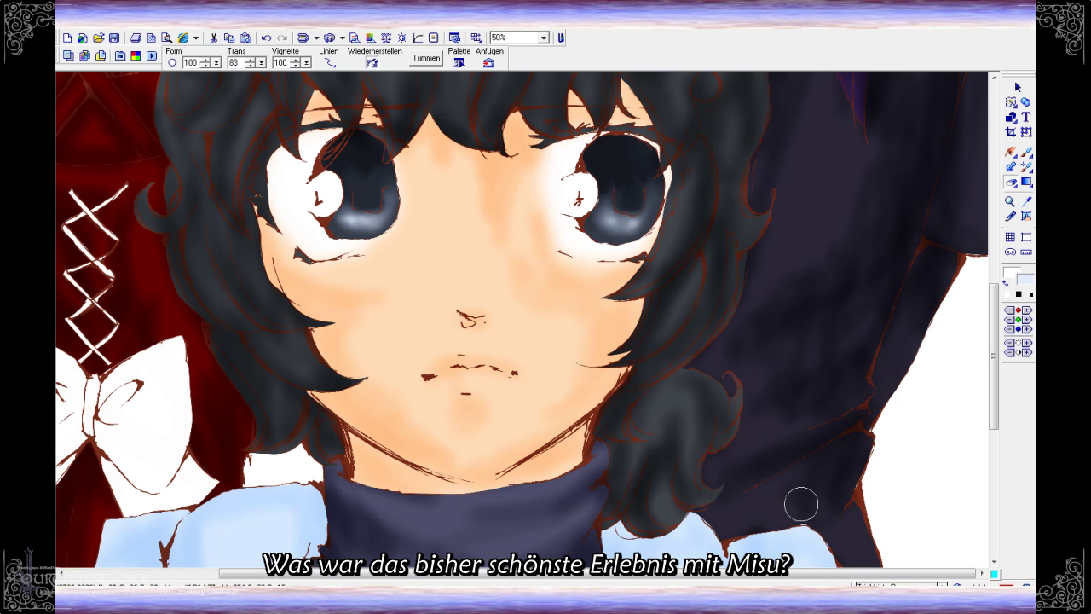
pyautogui.click(990, 456)
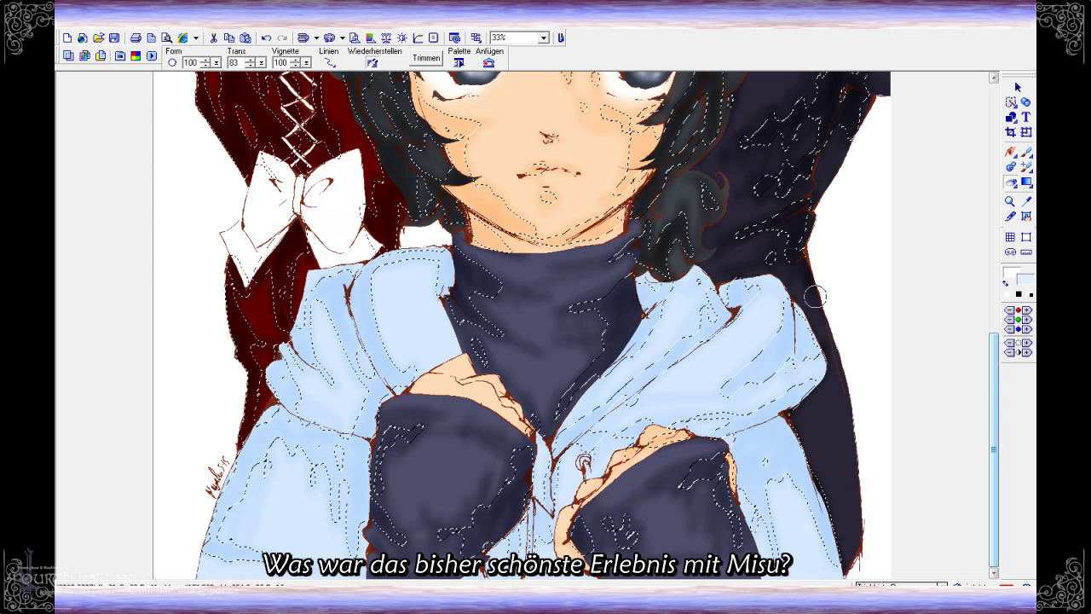
pyautogui.scroll(5, 857, 509)
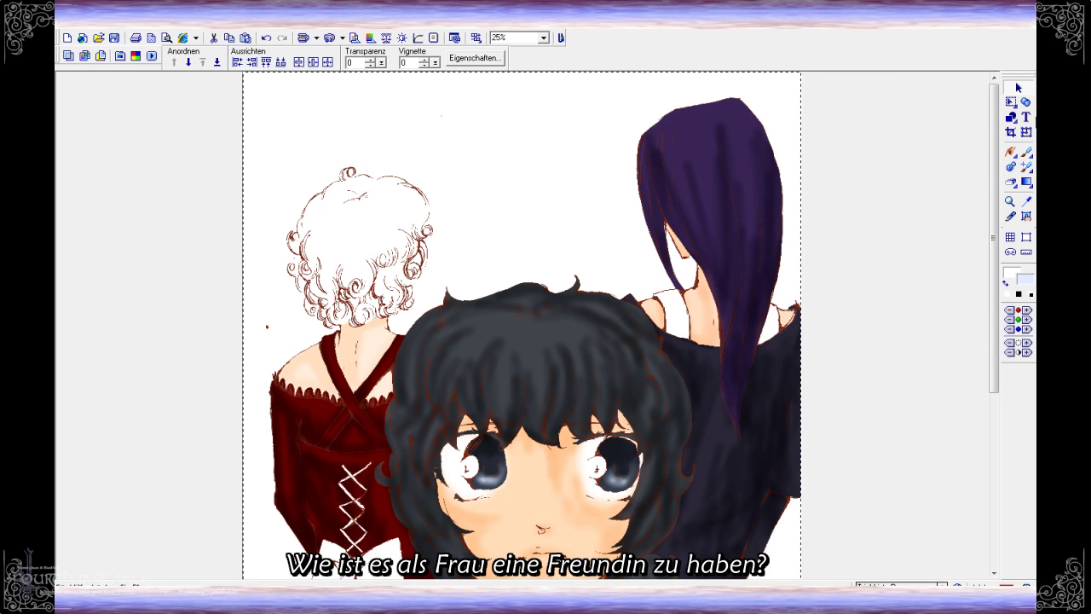
# Set the foreground colour to white and close the Pinselpalette
pyautogui.click(631, 186)
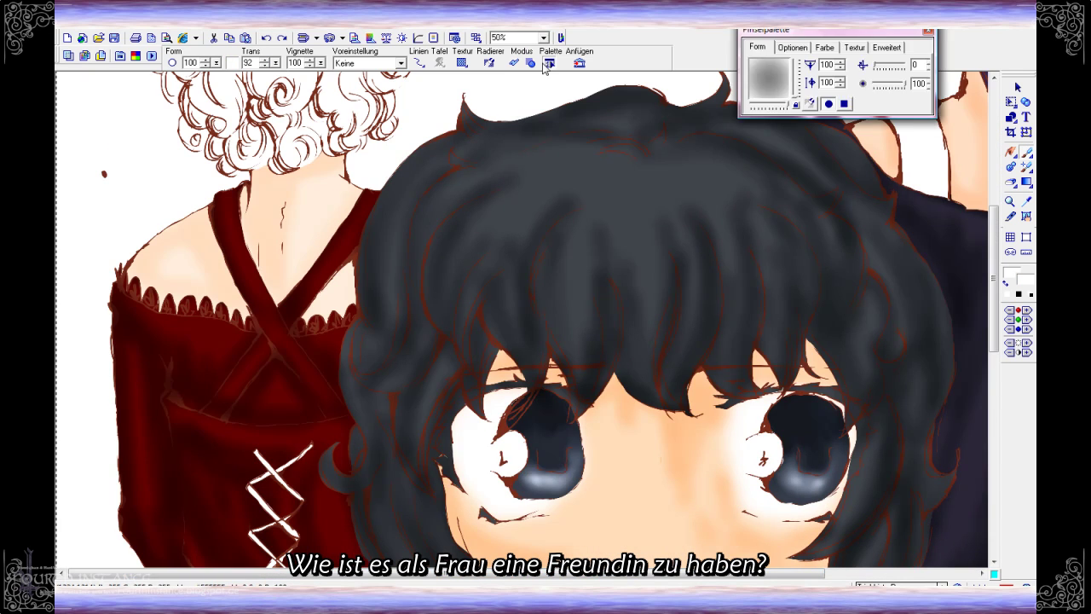
pyautogui.click(546, 64)
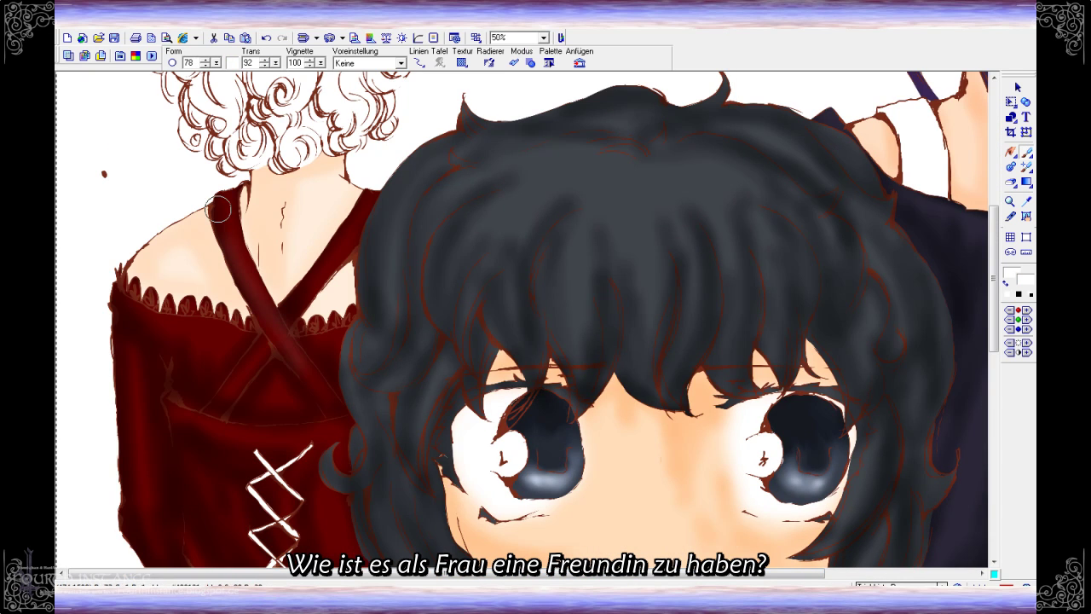
pyautogui.scroll(-1, 342, 247)
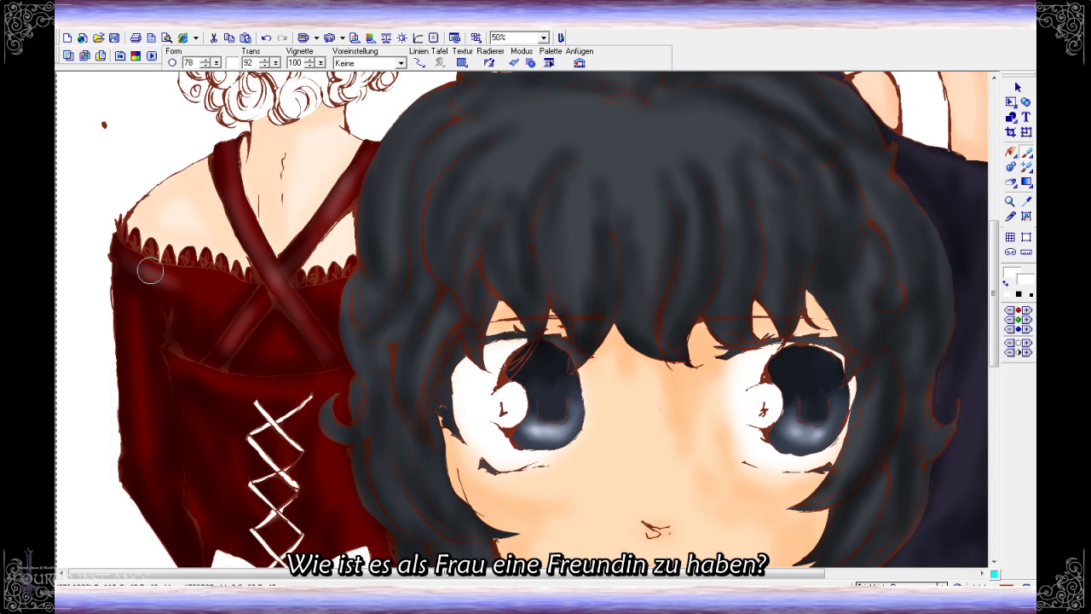
pyautogui.scroll(-2, 238, 281)
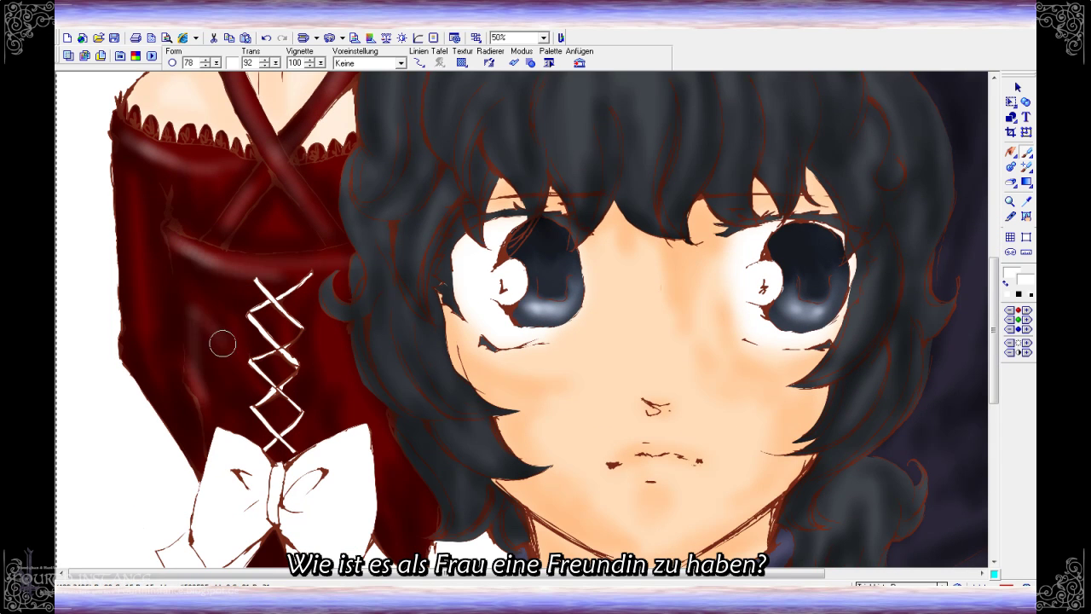
pyautogui.scroll(-3, 324, 196)
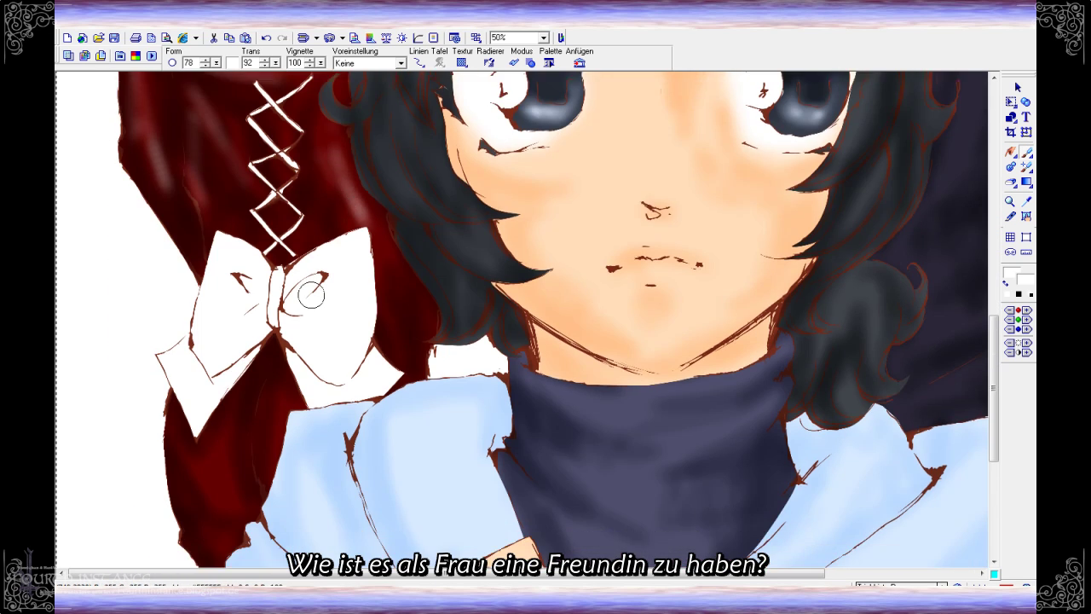
pyautogui.scroll(-3, 239, 358)
pyautogui.scroll(-1, 298, 332)
pyautogui.scroll(-1, 336, 370)
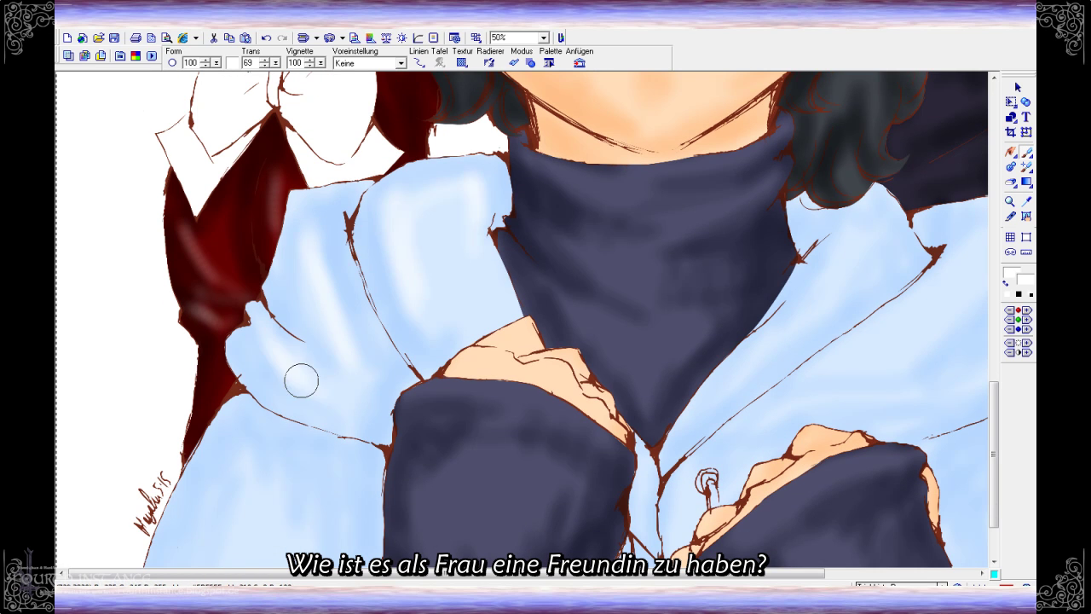
pyautogui.scroll(-1, 272, 392)
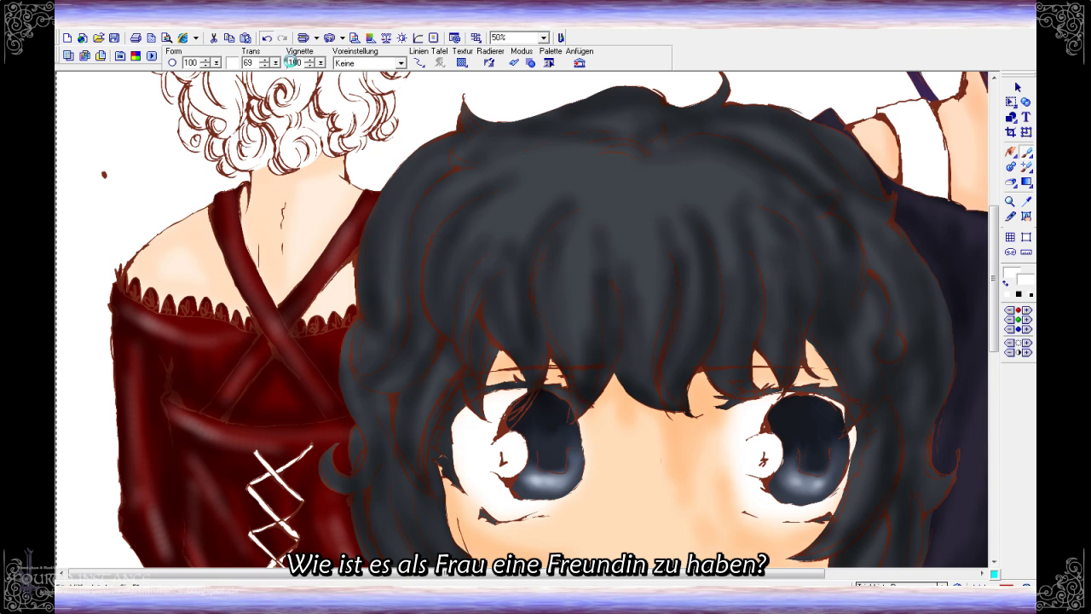
# At Trans 90, paint white highlight streaks across the dark-haired girl's hair
pyautogui.moveTo(275, 62); pyautogui.dragTo(290, 63)
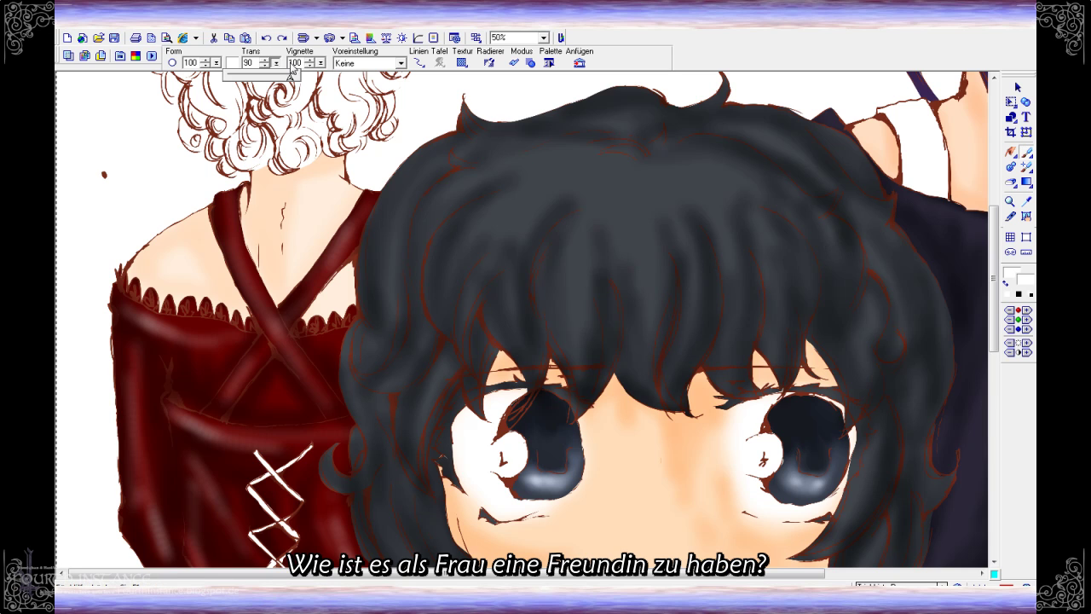
pyautogui.moveTo(400, 209); pyautogui.dragTo(673, 281)
pyautogui.moveTo(579, 209); pyautogui.dragTo(571, 282)
pyautogui.moveTo(521, 217); pyautogui.dragTo(515, 281)
pyautogui.moveTo(465, 213); pyautogui.dragTo(478, 341)
pyautogui.moveTo(635, 375); pyautogui.dragTo(682, 213)
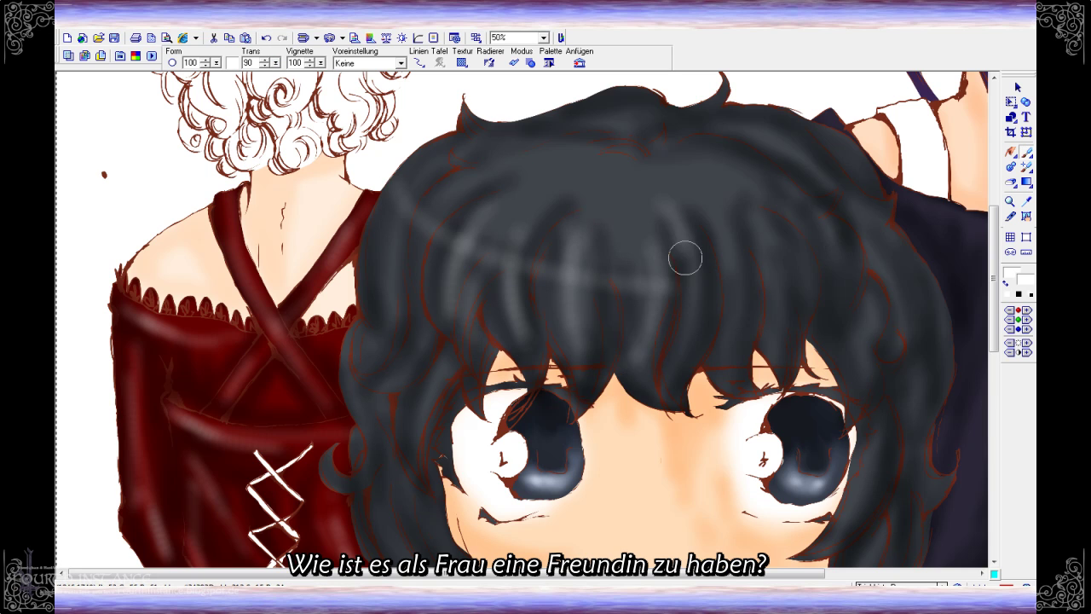
pyautogui.moveTo(682, 316); pyautogui.dragTo(682, 171)
pyautogui.moveTo(754, 153); pyautogui.dragTo(628, 165)
pyautogui.moveTo(750, 324); pyautogui.dragTo(721, 188)
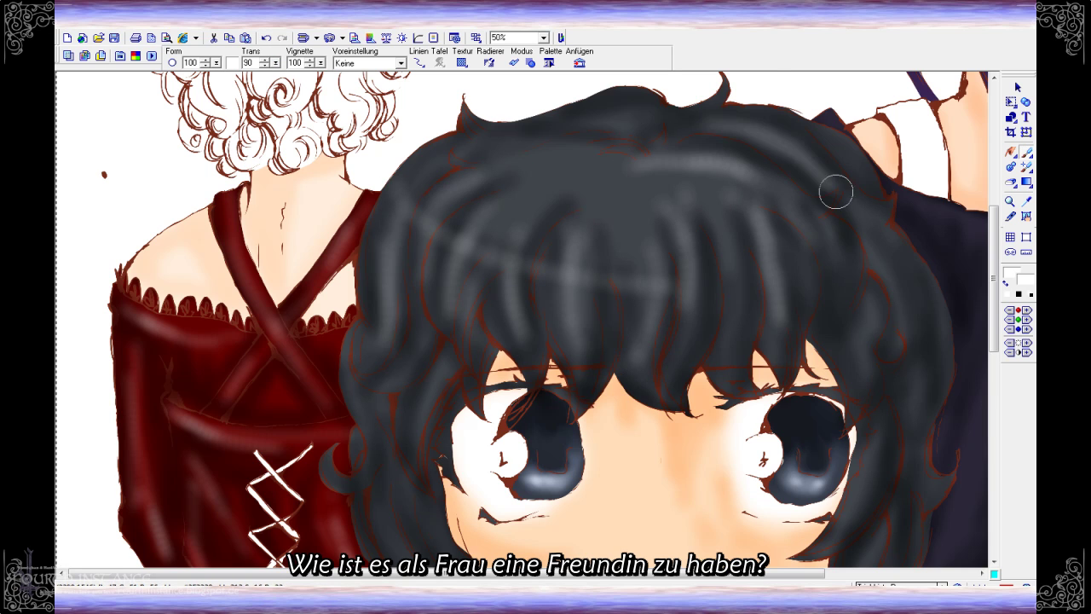
# Undo the stray light streak painted on the collar
pyautogui.scroll(-3, 853, 255)
pyautogui.scroll(-3, 870, 341)
pyautogui.scroll(-3, 418, 319)
pyautogui.hotkey('ctrl', 'z')
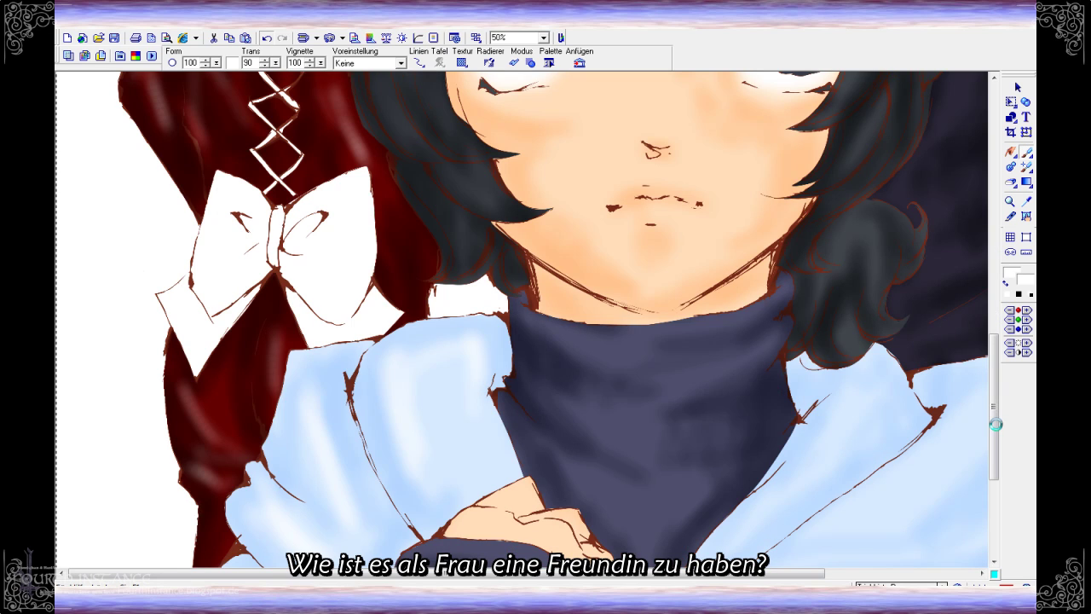
pyautogui.scroll(3, 994, 425)
pyautogui.hscroll(2, 735, 227)
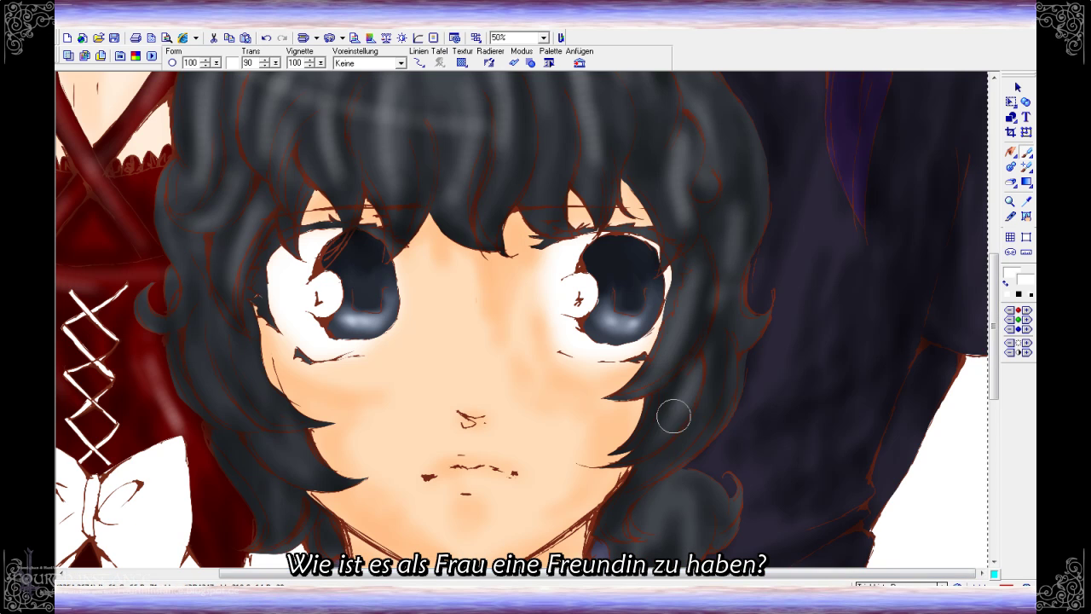
pyautogui.scroll(-3, 678, 442)
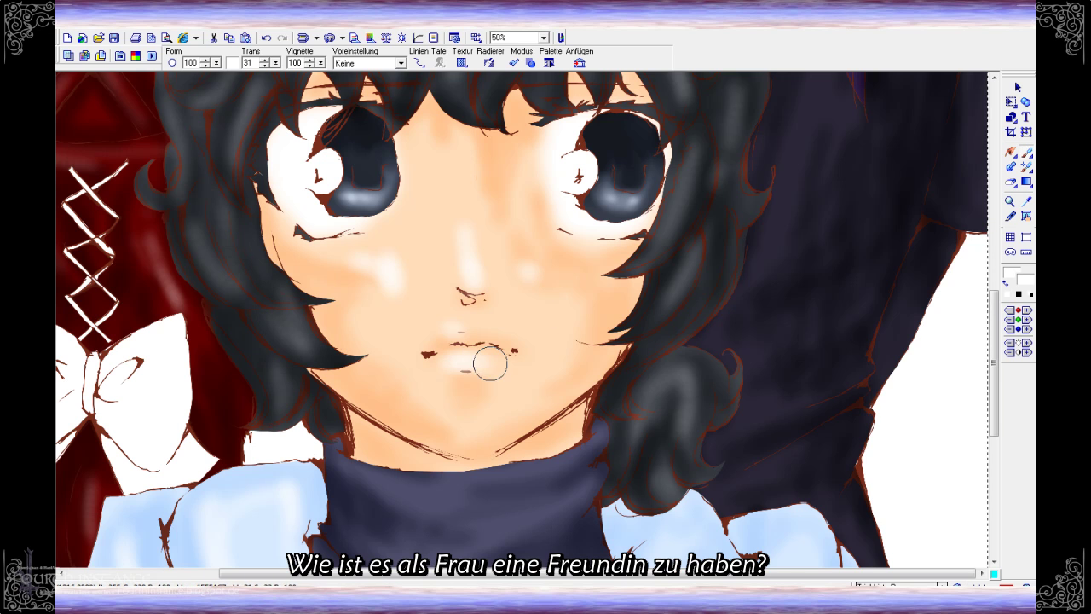
# Paint white highlight strokes on the dark collar and along both dark sleeves
pyautogui.scroll(-2, 490, 364)
pyautogui.moveTo(366, 417); pyautogui.dragTo(597, 367)
pyautogui.scroll(-4, 588, 255)
pyautogui.moveTo(596, 251)
pyautogui.mouseDown()
pyautogui.moveTo(370, 329)
pyautogui.moveTo(512, 375)
pyautogui.mouseUp()
pyautogui.scroll(-5, 332, 375)
pyautogui.moveTo(256, 341)
pyautogui.mouseDown()
pyautogui.moveTo(383, 333)
pyautogui.moveTo(298, 477)
pyautogui.mouseUp()
pyautogui.moveTo(226, 410)
pyautogui.mouseDown()
pyautogui.moveTo(310, 537)
pyautogui.moveTo(205, 545)
pyautogui.mouseUp()
pyautogui.moveTo(733, 362)
pyautogui.mouseDown()
pyautogui.moveTo(585, 419)
pyautogui.moveTo(750, 350)
pyautogui.mouseUp()
pyautogui.moveTo(677, 469); pyautogui.dragTo(724, 412)
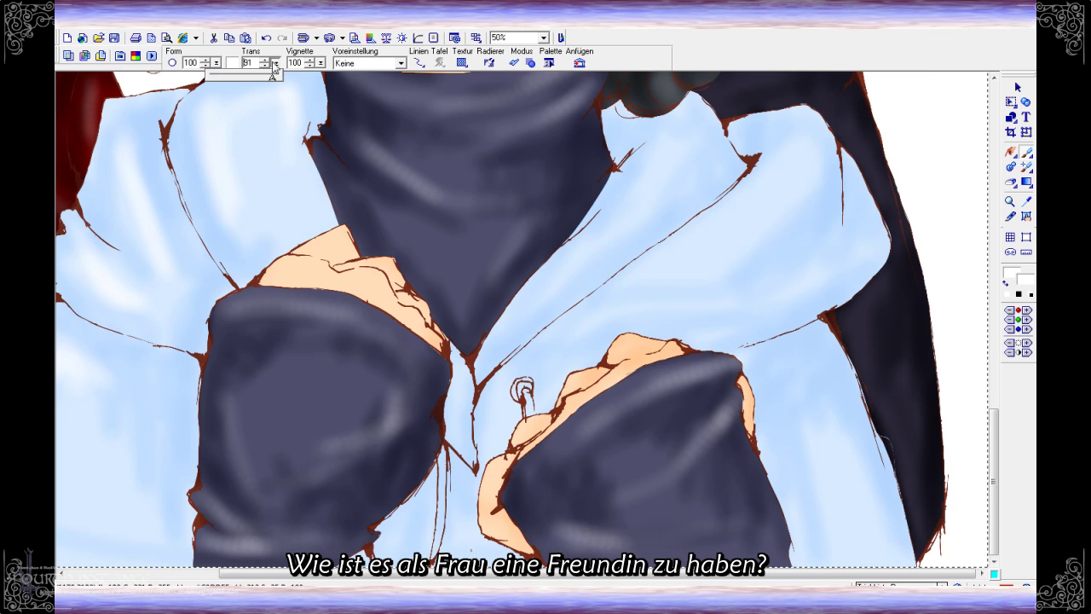
# At Trans 65, add faint light strokes along the light-blue jacket's folds
pyautogui.press('6')
pyautogui.press('5')
pyautogui.moveTo(794, 139); pyautogui.dragTo(793, 186)
pyautogui.moveTo(870, 226)
pyautogui.mouseDown()
pyautogui.moveTo(804, 281)
pyautogui.moveTo(657, 328)
pyautogui.mouseUp()
pyautogui.moveTo(521, 383); pyautogui.dragTo(524, 426)
pyautogui.moveTo(452, 448); pyautogui.dragTo(435, 562)
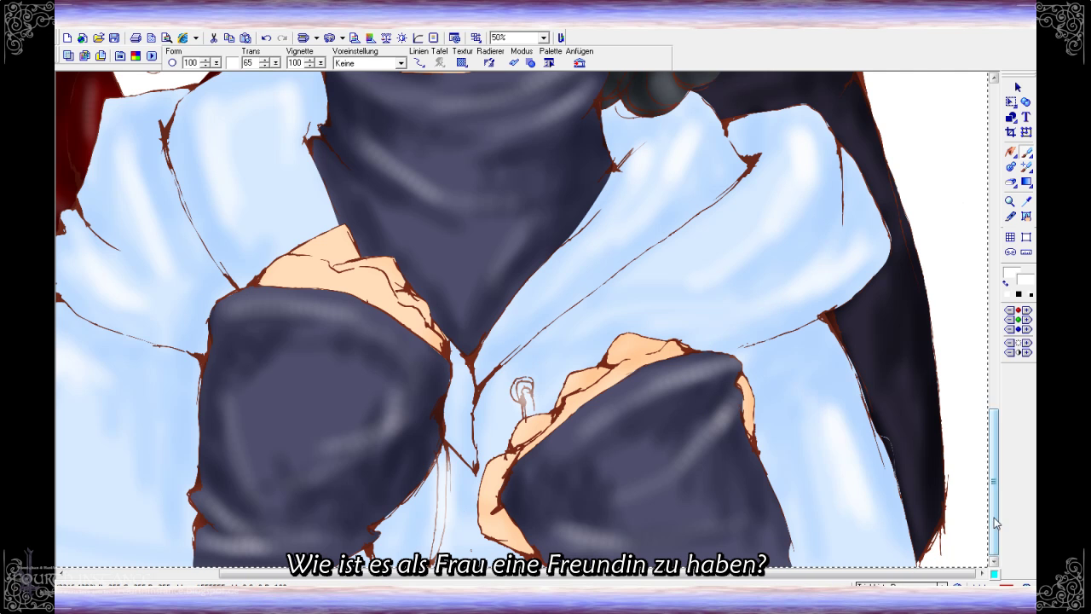
# Adjust brush transparency and undo a stray stroke on the purple hair
pyautogui.scroll(5, 841, 451)
pyautogui.scroll(5, 842, 451)
pyautogui.moveTo(276, 63); pyautogui.dragTo(293, 75)
pyautogui.moveTo(794, 122); pyautogui.dragTo(818, 341)
pyautogui.hotkey('ctrl', 'z')
# At Trans 95, paint pale vertical sheen streaks down the long purple hair
pyautogui.moveTo(275, 63); pyautogui.dragTo(284, 75)
pyautogui.moveTo(793, 173); pyautogui.dragTo(823, 401)
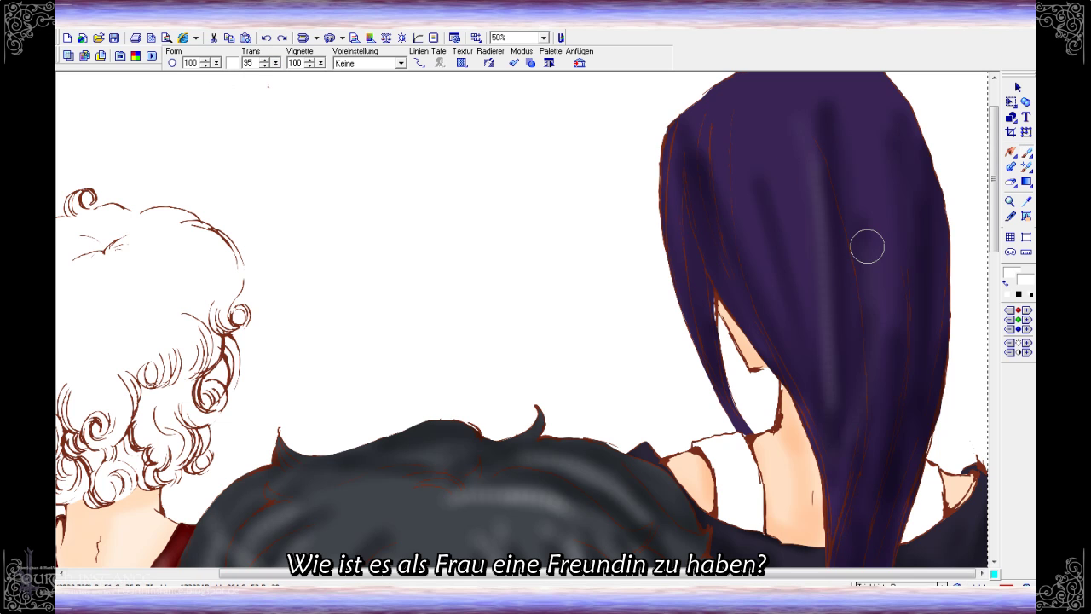
pyautogui.moveTo(861, 201); pyautogui.dragTo(870, 499)
pyautogui.moveTo(726, 176); pyautogui.dragTo(807, 396)
pyautogui.moveTo(799, 124); pyautogui.dragTo(689, 175)
pyautogui.moveTo(682, 134); pyautogui.dragTo(695, 328)
pyautogui.moveTo(919, 179); pyautogui.dragTo(932, 423)
pyautogui.scroll(-5, 891, 367)
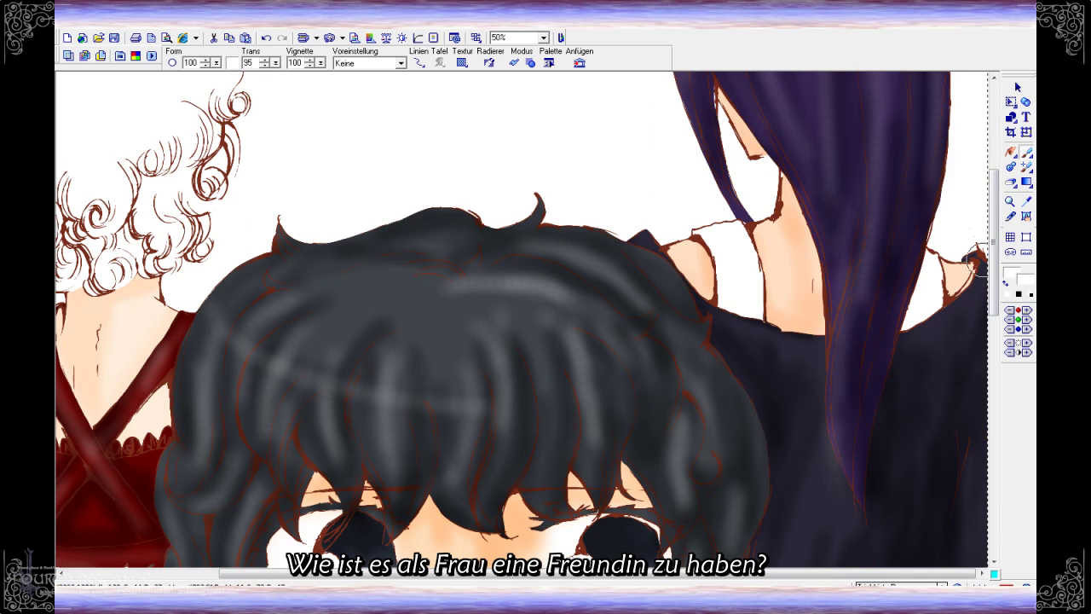
pyautogui.scroll(-3, 782, 247)
pyautogui.scroll(-4, 955, 187)
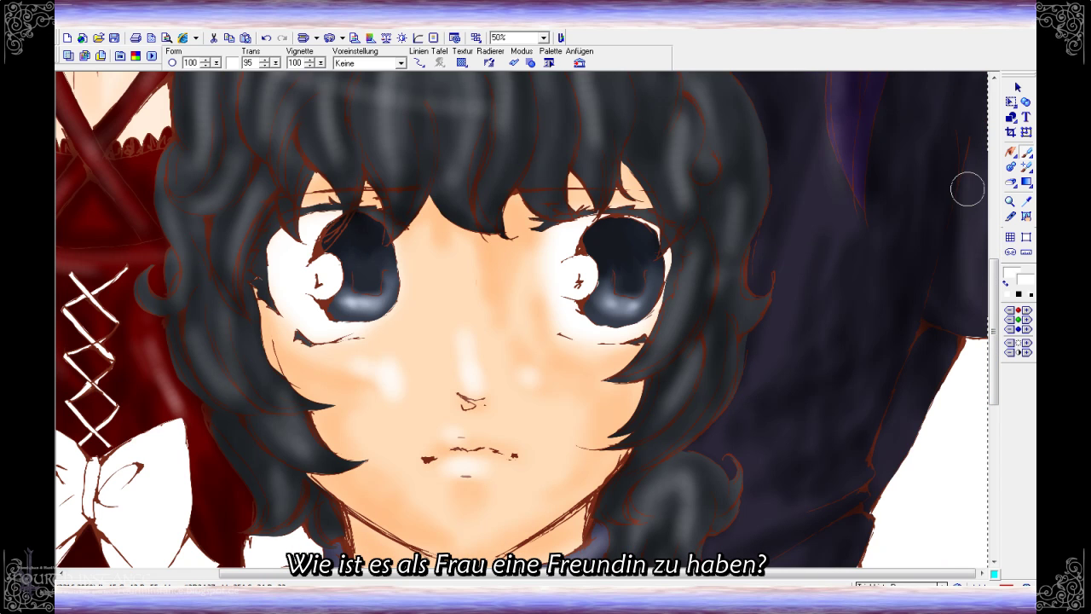
pyautogui.scroll(-3, 865, 378)
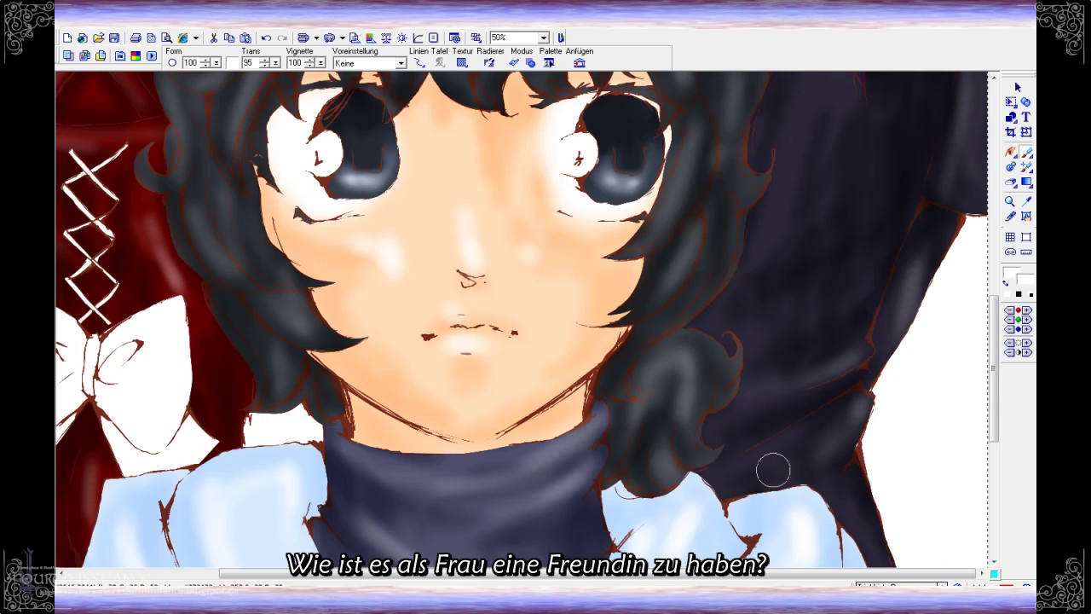
pyautogui.scroll(-3, 909, 531)
pyautogui.scroll(-5, 909, 477)
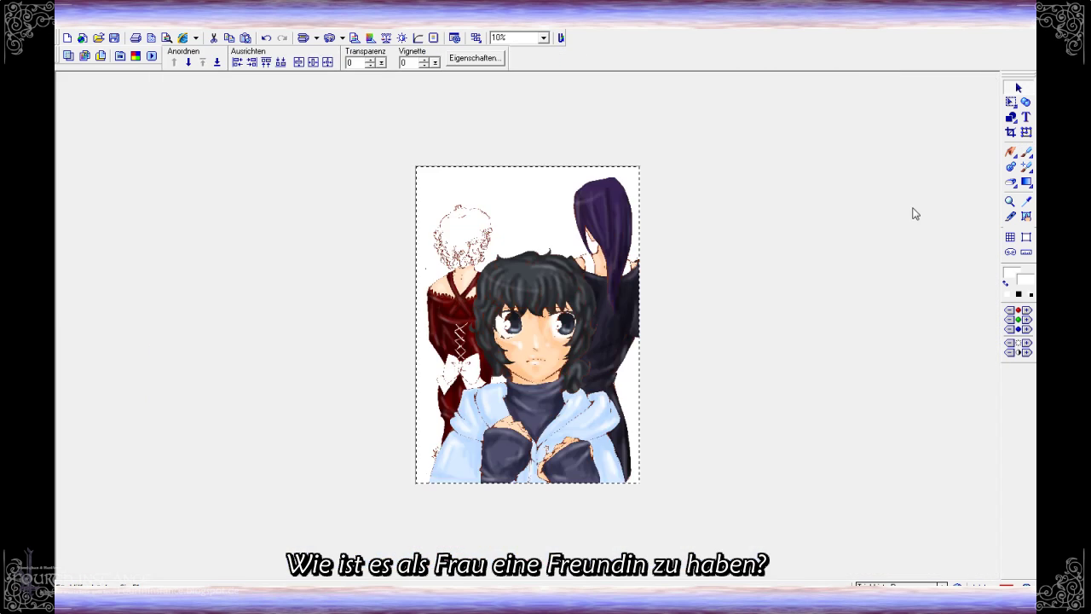
# Open the Layer Manager with F8 and add a fill object to the layer list
pyautogui.press('F8')
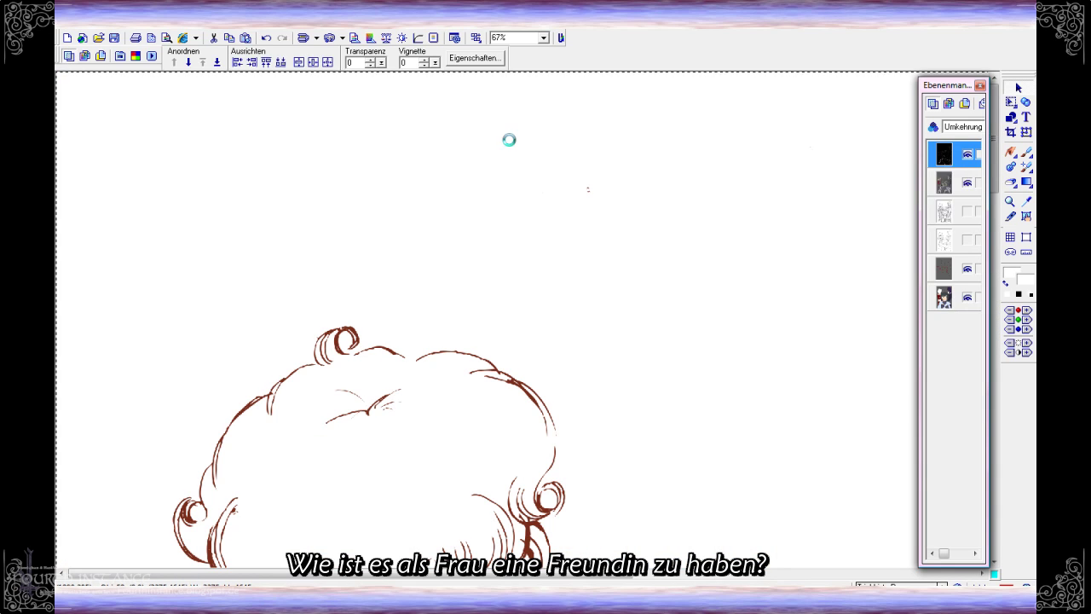
pyautogui.press('f')
pyautogui.click(567, 171)
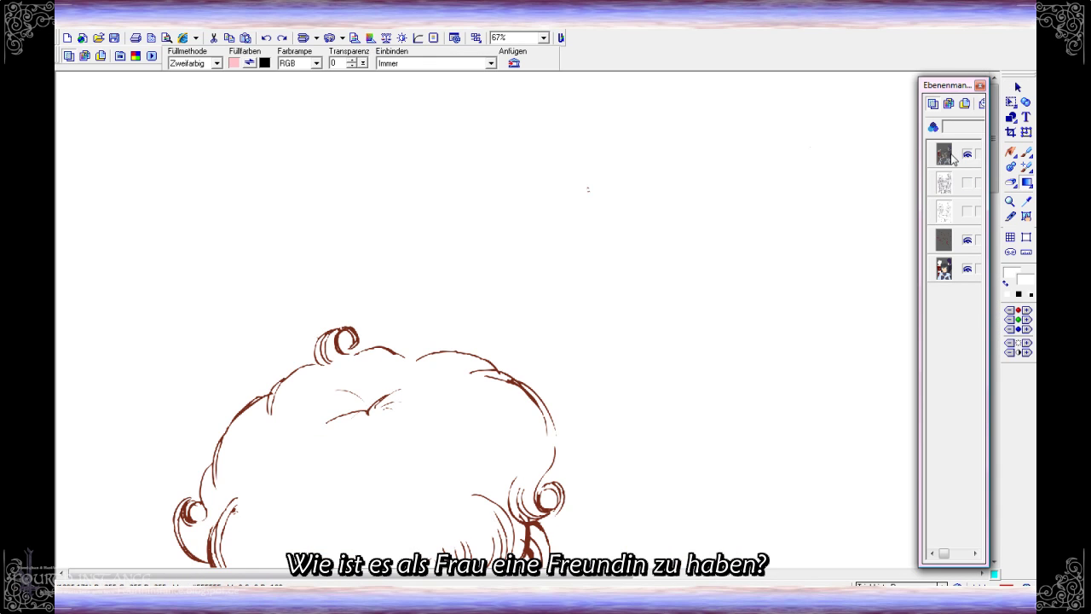
pyautogui.click(265, 38)
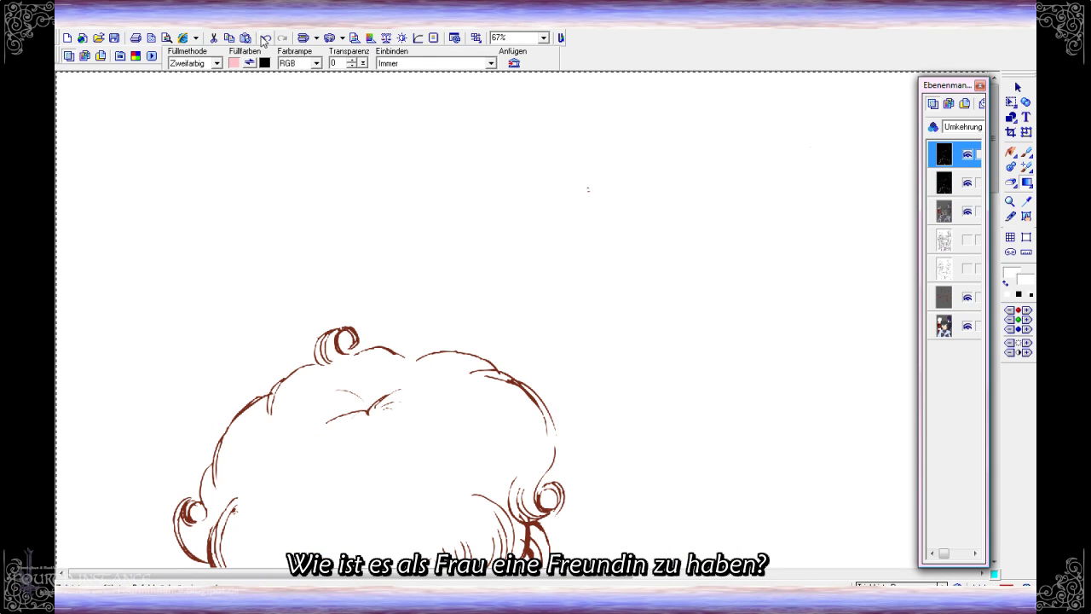
pyautogui.hotkey('ctrl', '-')
pyautogui.click(1026, 152)
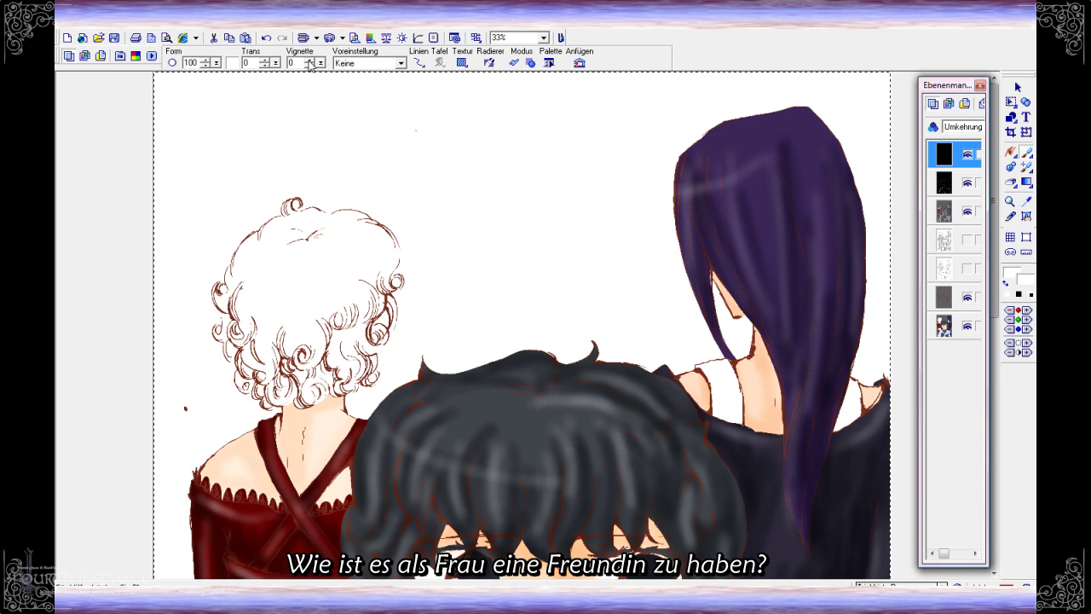
pyautogui.hotkey('ctrl', '+')
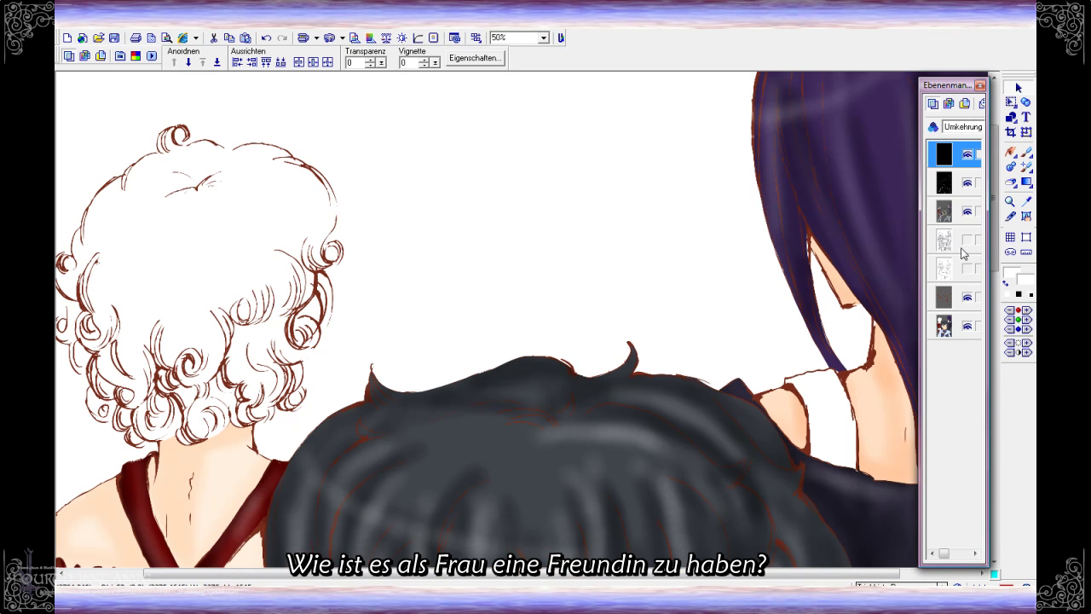
# Set a layer's blend mode to Multiplizieren, then deselect the object
pyautogui.click(941, 293)
pyautogui.click(963, 126)
pyautogui.click(983, 219)
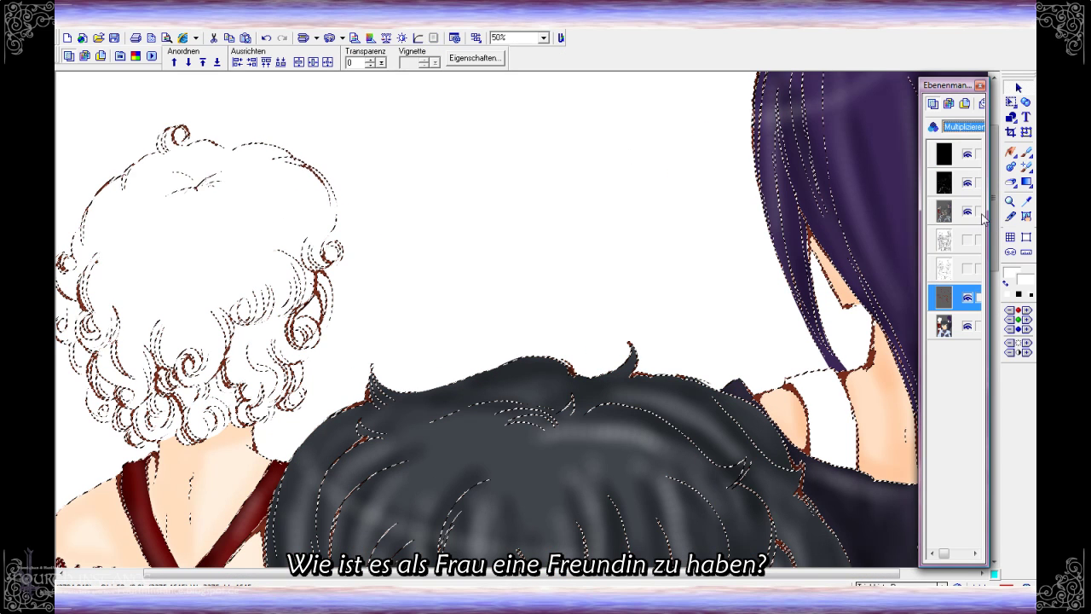
pyautogui.click(572, 236)
pyautogui.scroll(-2, 1004, 300)
pyautogui.scroll(-3, 1005, 300)
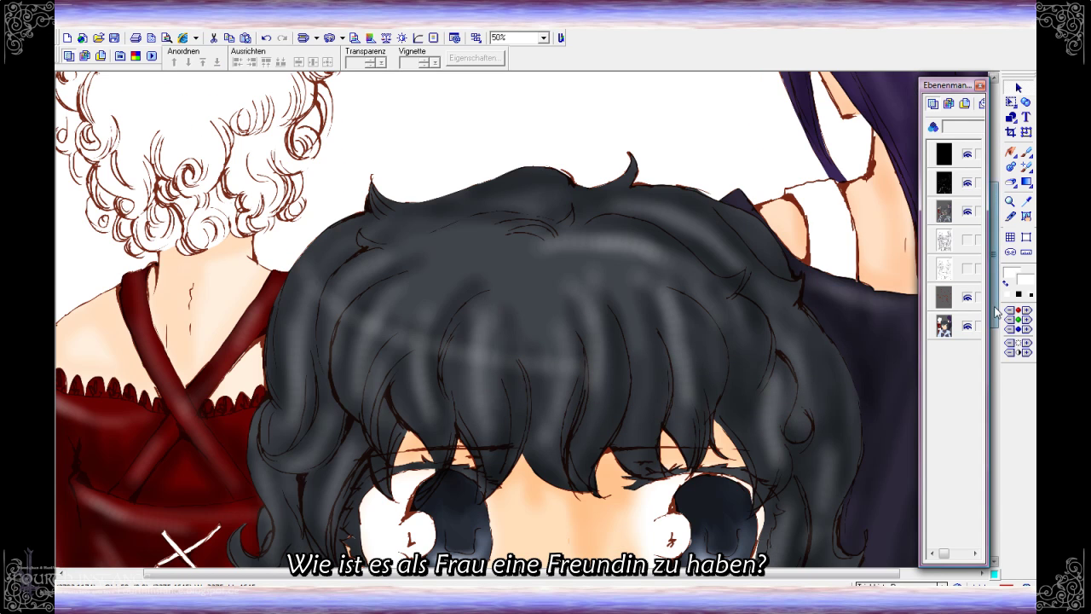
pyautogui.scroll(-8, 1002, 428)
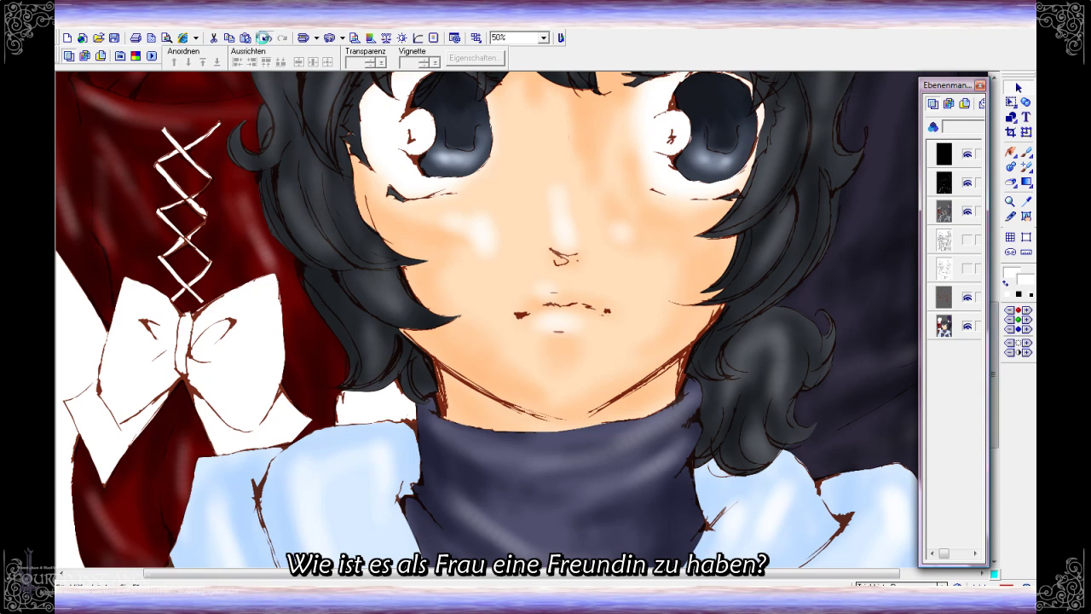
# Undo the deselection and set the grey layer's blend mode to Immer
pyautogui.click(265, 38)
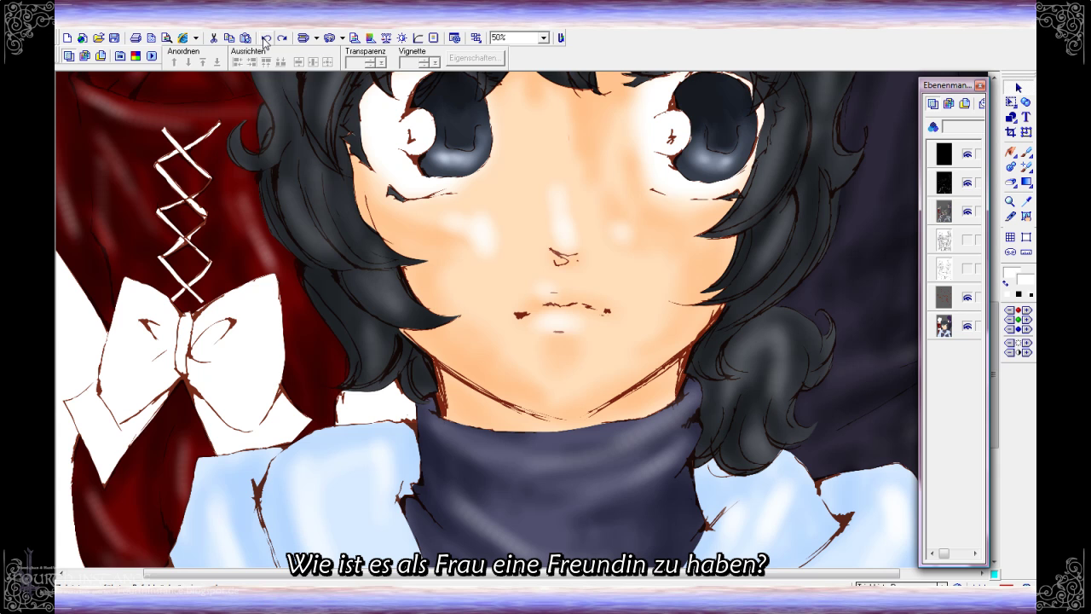
pyautogui.click(980, 128)
pyautogui.click(960, 133)
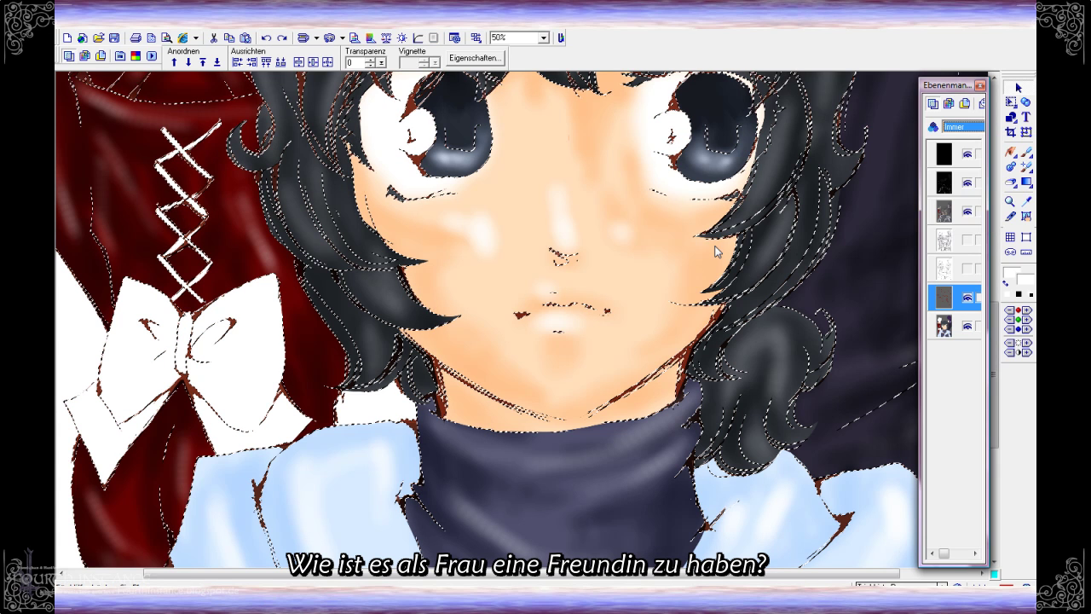
pyautogui.click(660, 271)
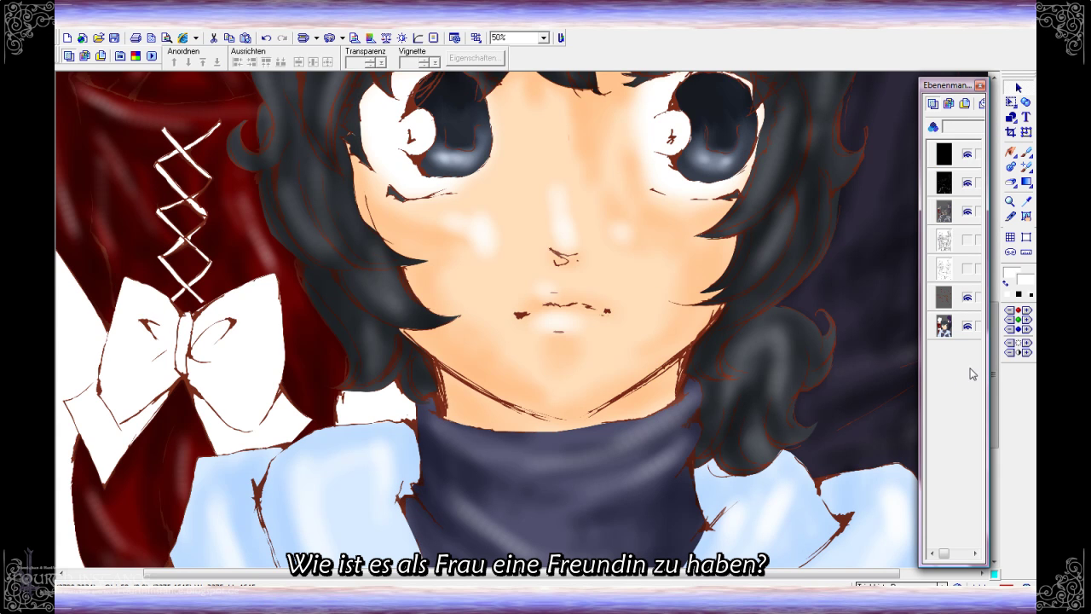
pyautogui.moveTo(993, 375); pyautogui.dragTo(988, 493)
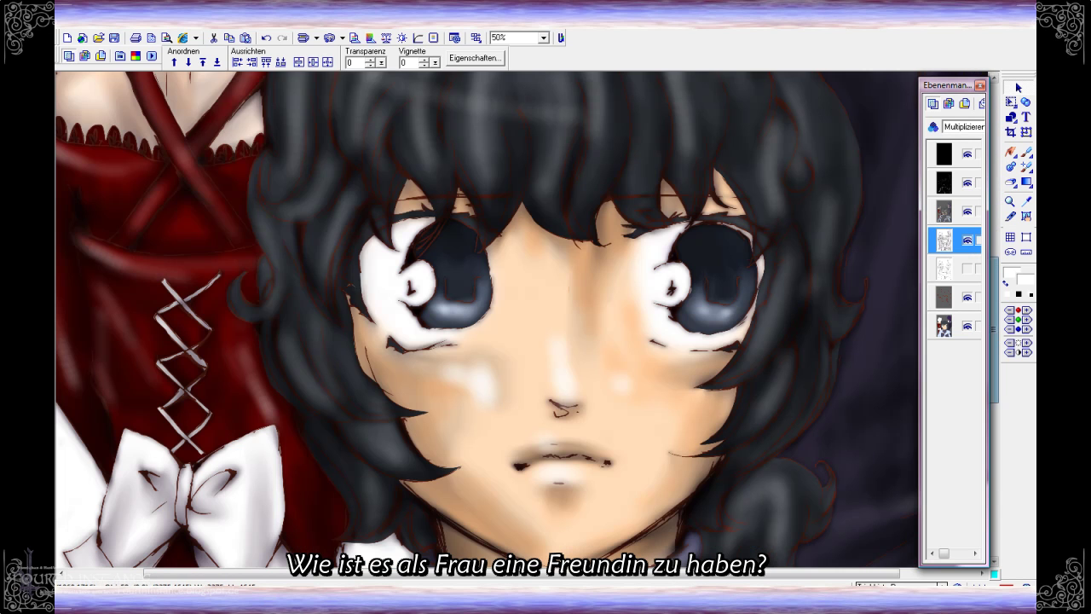
# Open Farbbalance on the line-art layer, with the dialog moved aside to preview a pinkish preset
pyautogui.click(196, 22)
pyautogui.click(243, 58)
pyautogui.moveTo(535, 146)
pyautogui.mouseDown()
pyautogui.moveTo(867, 38)
pyautogui.moveTo(893, 13)
pyautogui.mouseUp()
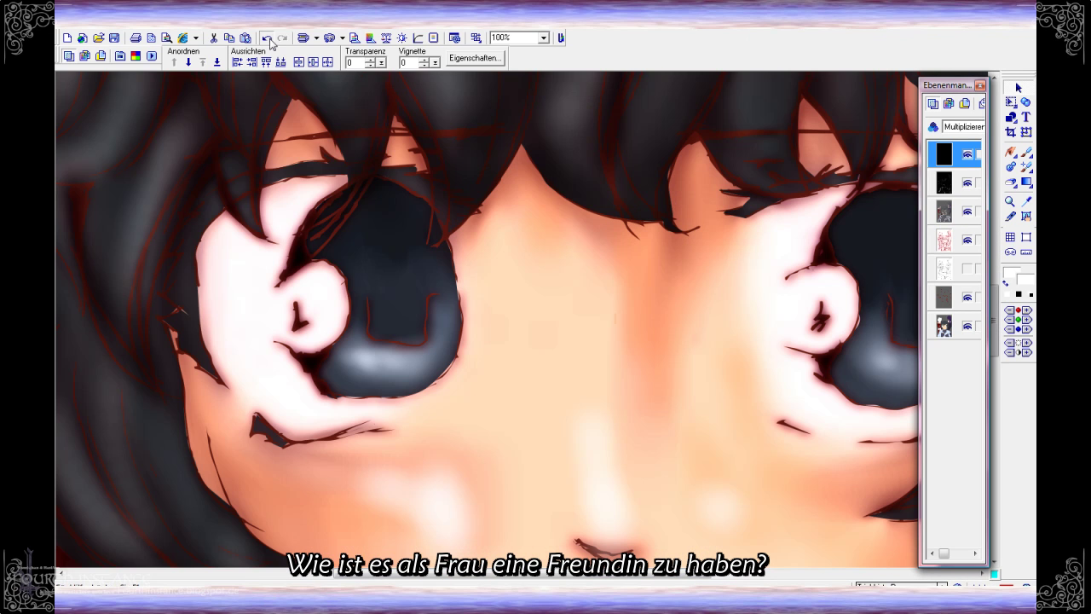
pyautogui.click(944, 239)
pyautogui.click(195, 37)
pyautogui.press('Escape')
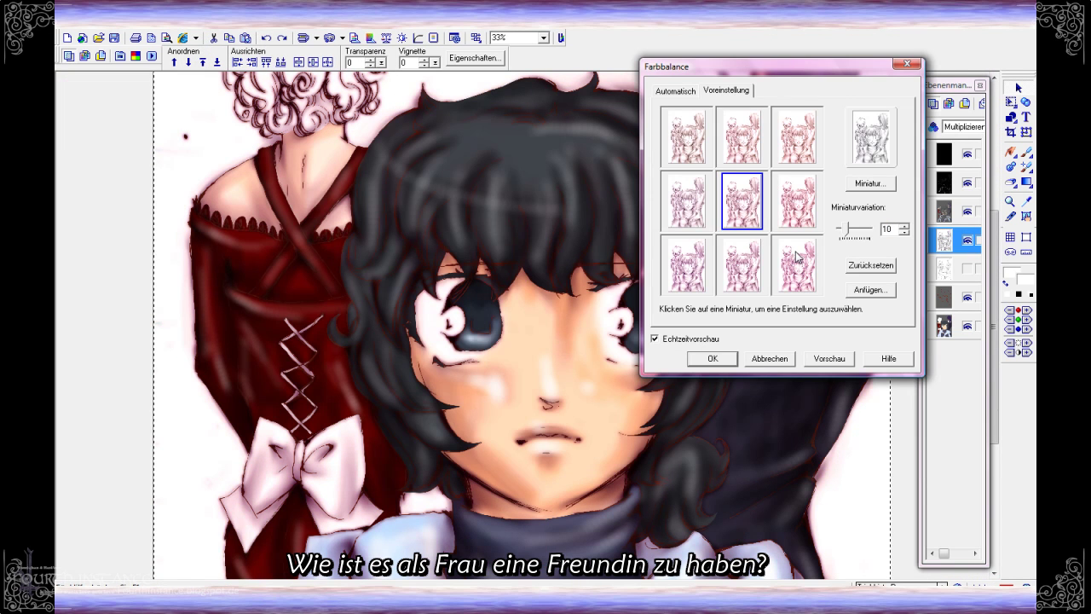
# Apply the colour balance and lower the line art's Sättigung to -36
pyautogui.click(715, 361)
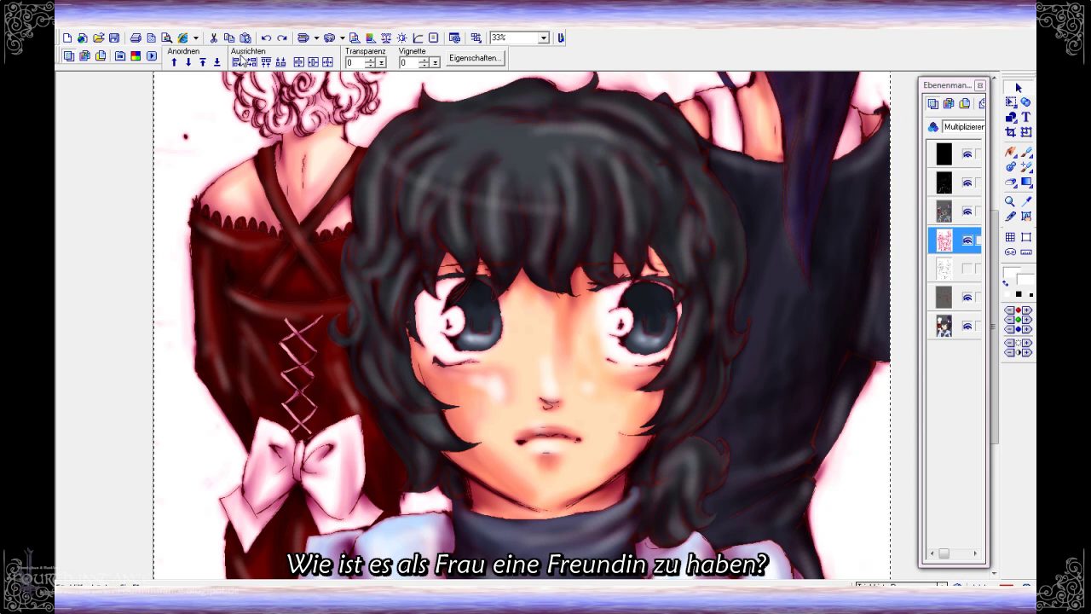
pyautogui.hotkey('ctrl', 'e')
pyautogui.moveTo(483, 331); pyautogui.dragTo(475, 332)
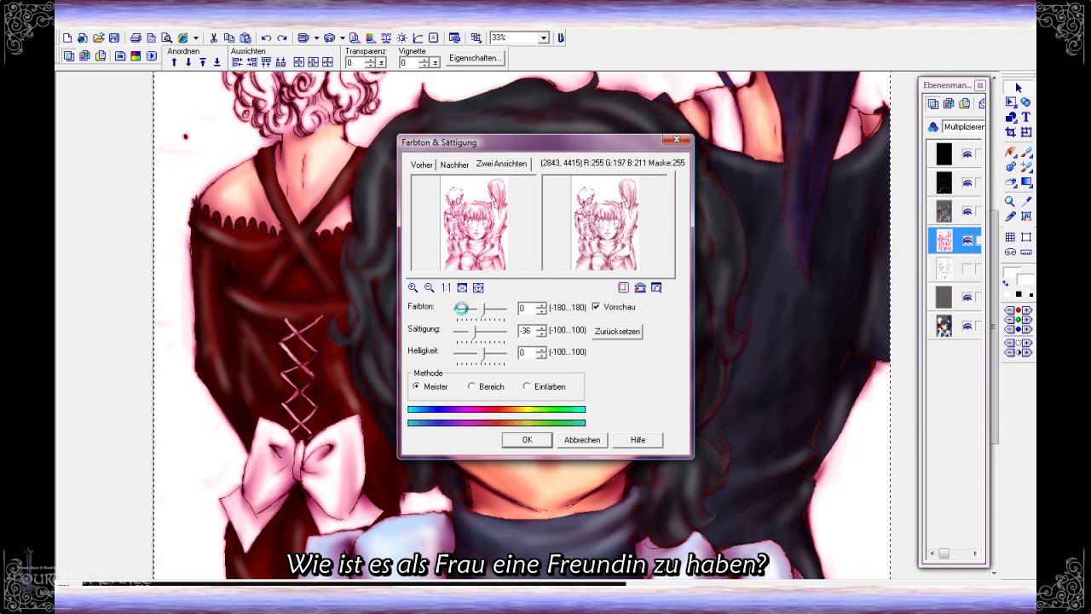
pyautogui.moveTo(512, 142); pyautogui.dragTo(741, 99)
pyautogui.click(755, 392)
# Apply a second Farbbalance preset to the line art and select the top layer
pyautogui.click(196, 38)
pyautogui.click(222, 76)
pyautogui.moveTo(560, 151); pyautogui.dragTo(803, 81)
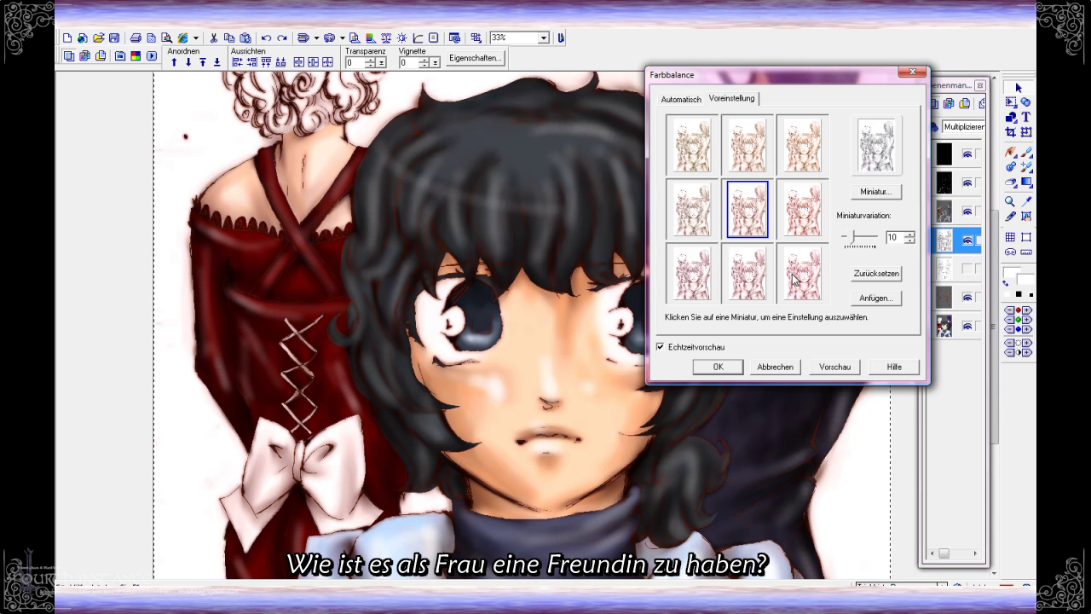
pyautogui.click(718, 366)
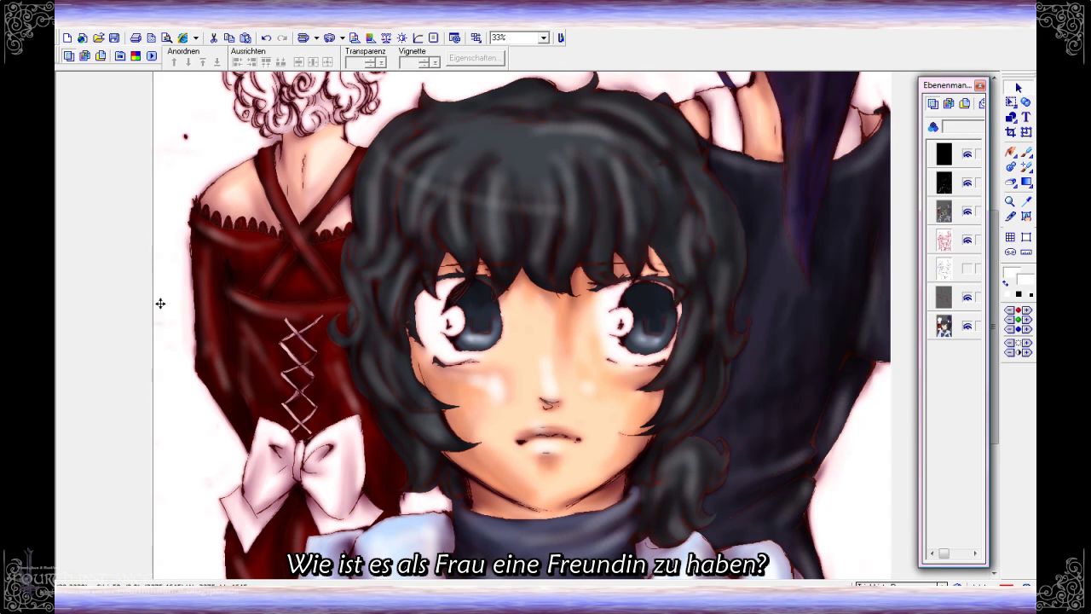
pyautogui.scroll(-4, 817, 233)
pyautogui.click(944, 153)
pyautogui.click(1027, 152)
# Set the Paintbrush Form size to 4 in the brush settings
pyautogui.click(551, 63)
pyautogui.click(887, 46)
pyautogui.scroll(4, 545, 324)
pyautogui.doubleClick(192, 62)
pyautogui.write('1')
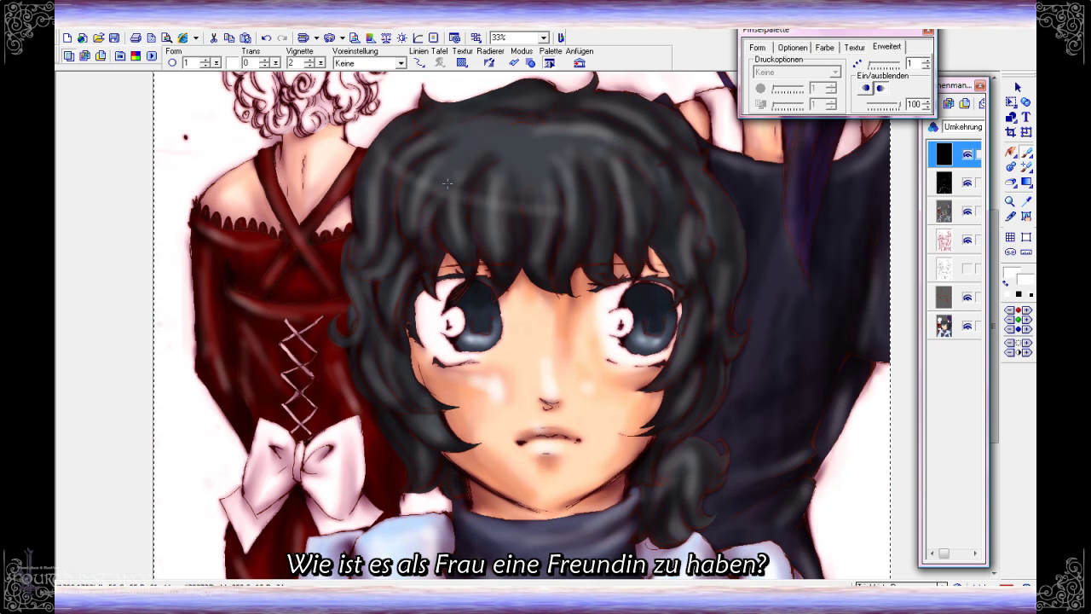
pyautogui.write('4')
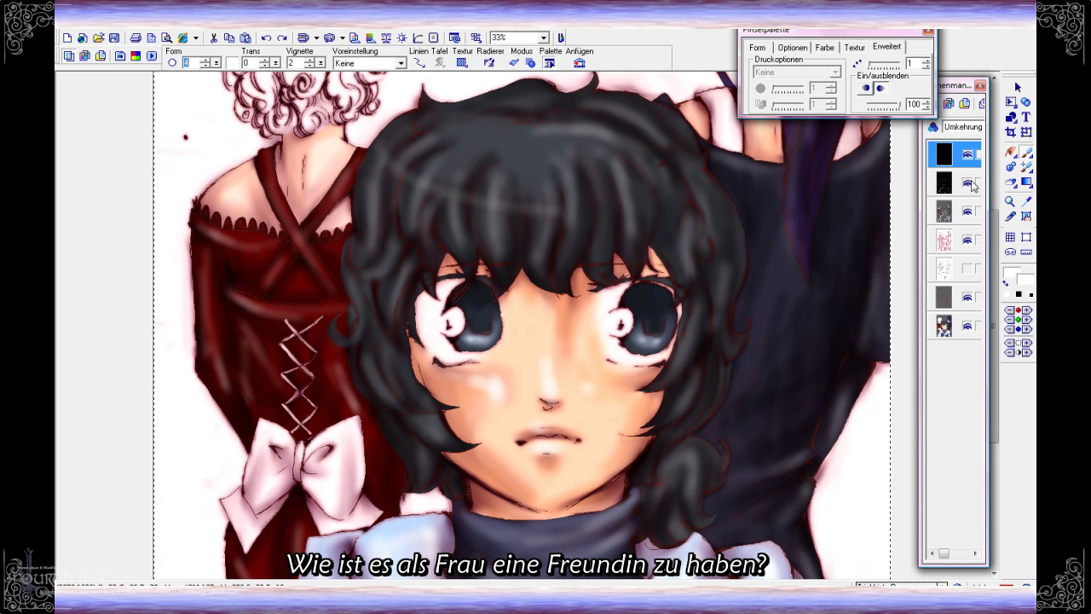
# Paint thin white highlight strokes along the girl's hair edges, eyes and face
pyautogui.scroll(1, 516, 256)
pyautogui.scroll(-3, 424, 130)
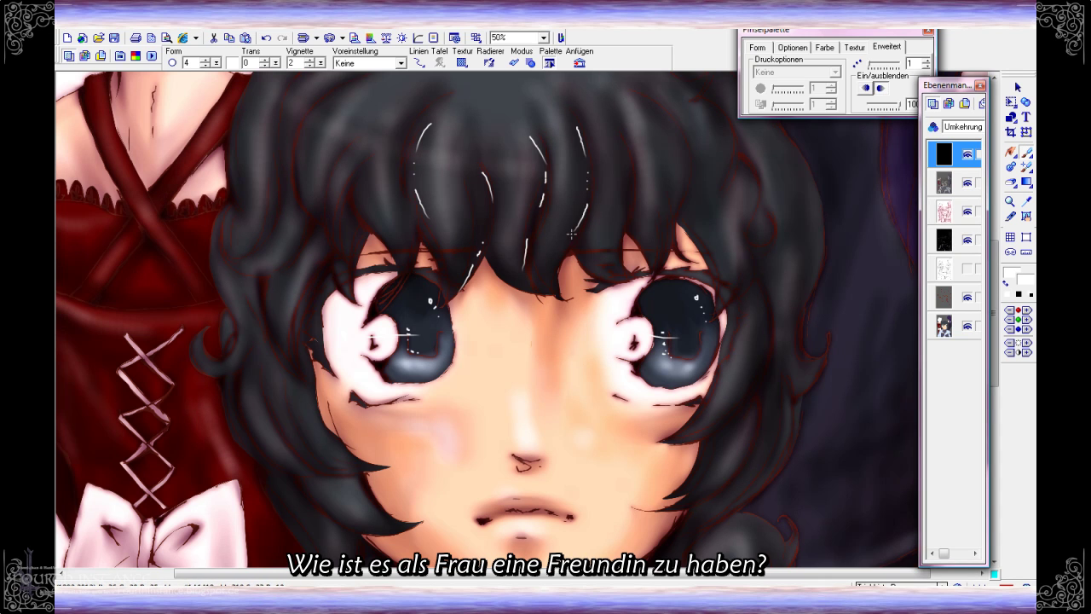
pyautogui.scroll(3, 202, 168)
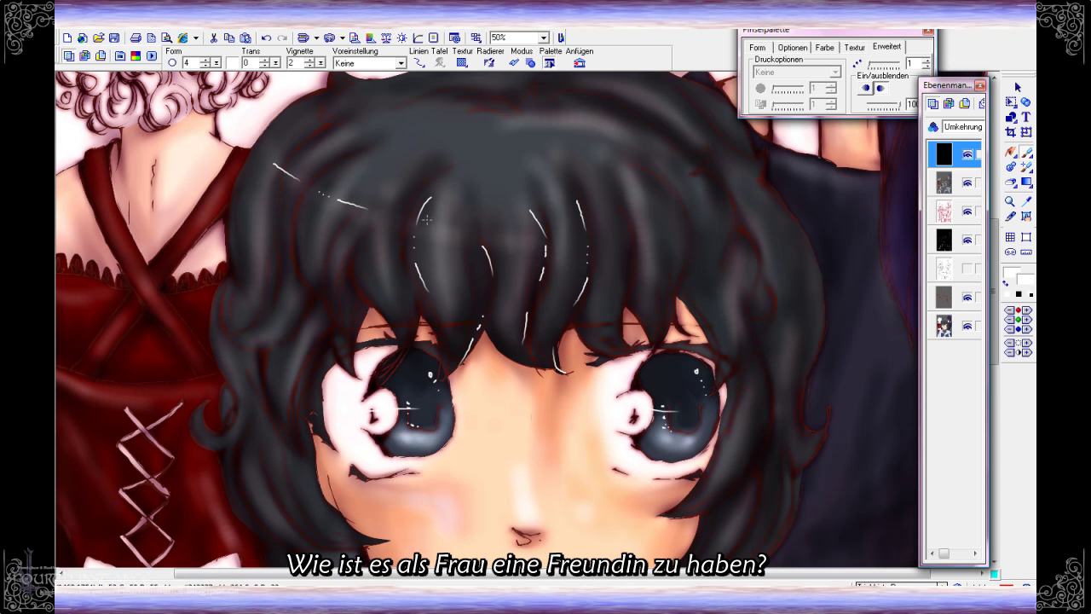
pyautogui.scroll(2, 653, 216)
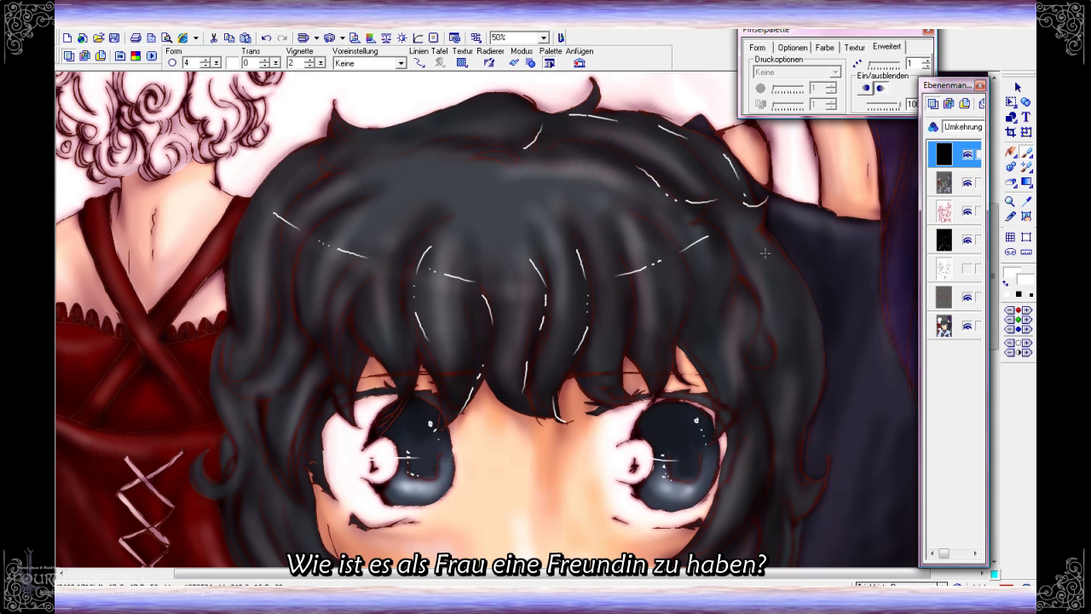
pyautogui.scroll(-2, 764, 253)
pyautogui.scroll(-2, 806, 273)
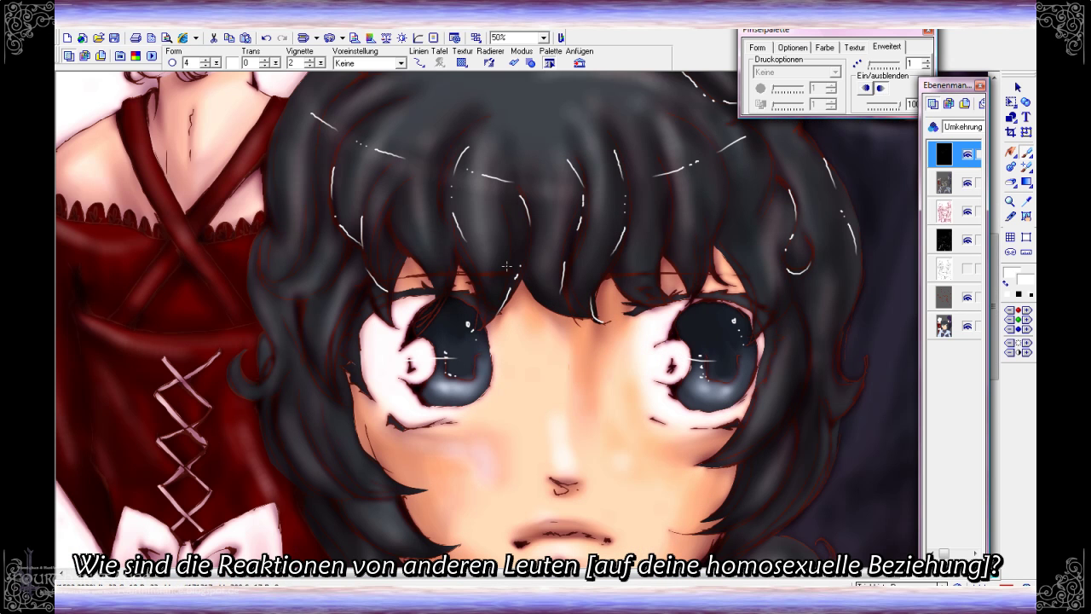
pyautogui.scroll(-3, 716, 277)
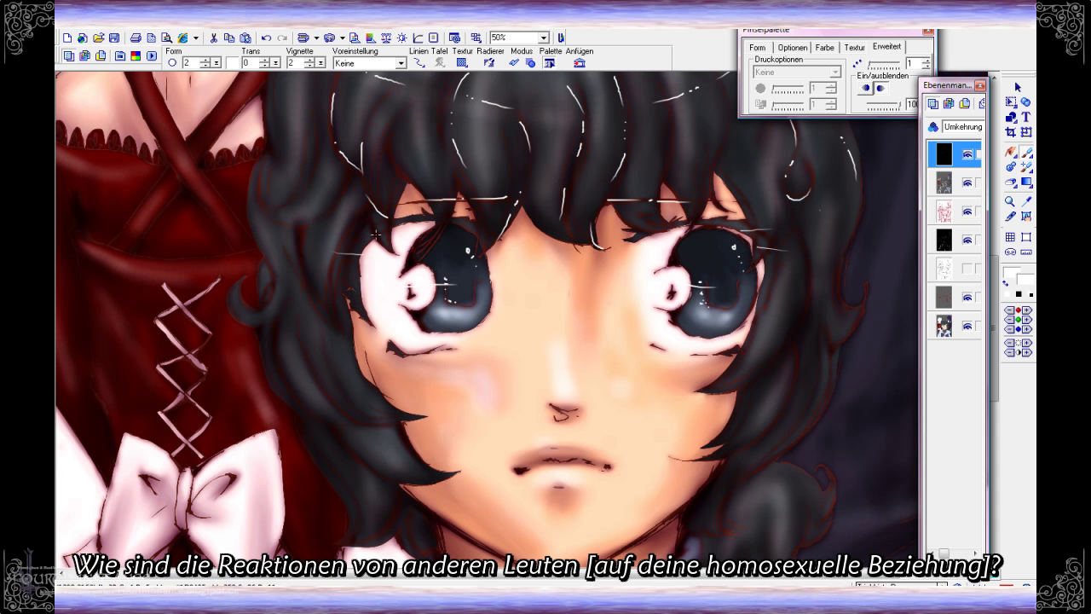
pyautogui.scroll(-1, 467, 224)
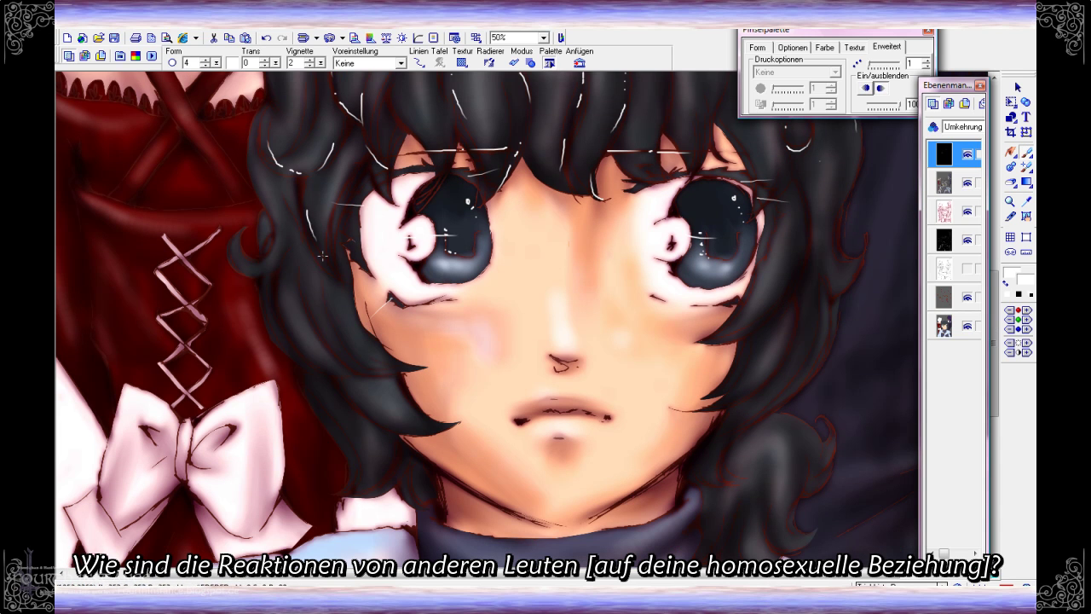
pyautogui.scroll(-3, 473, 246)
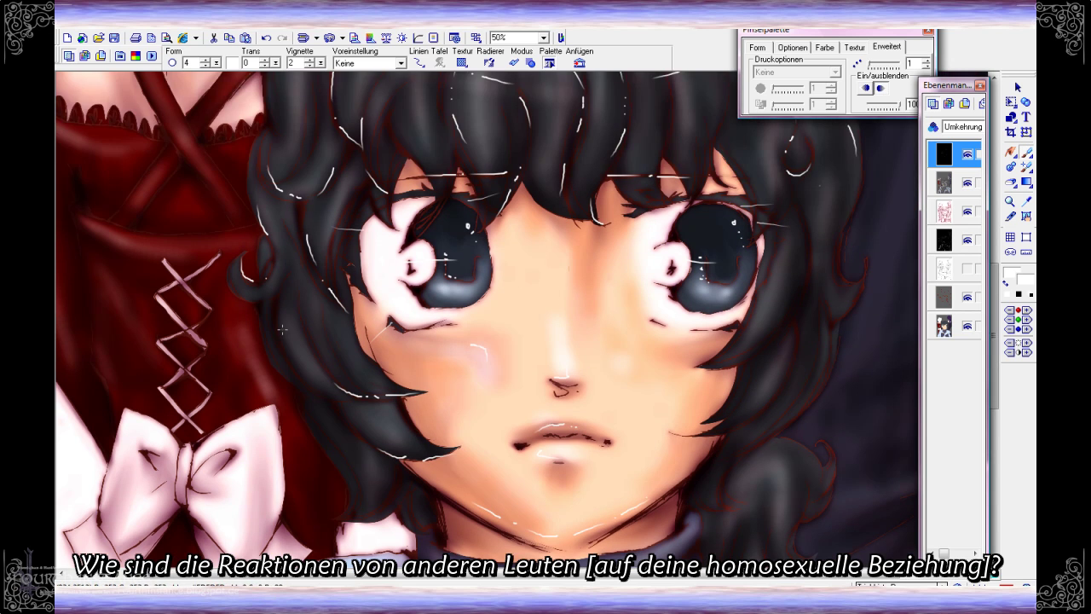
pyautogui.moveTo(286, 376); pyautogui.dragTo(304, 351)
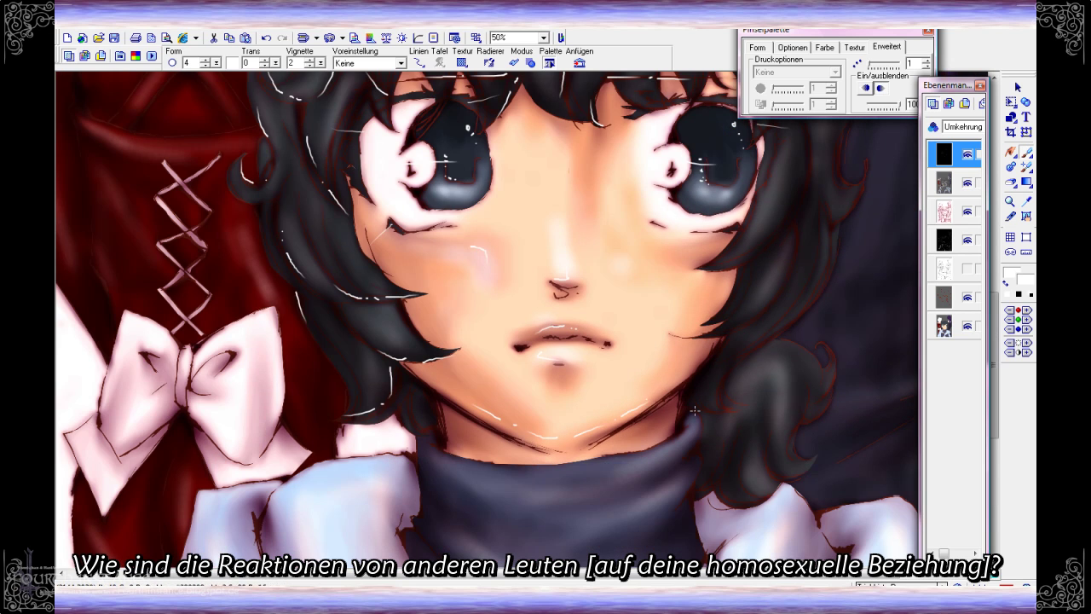
pyautogui.scroll(6, 694, 411)
pyautogui.scroll(-3, 788, 410)
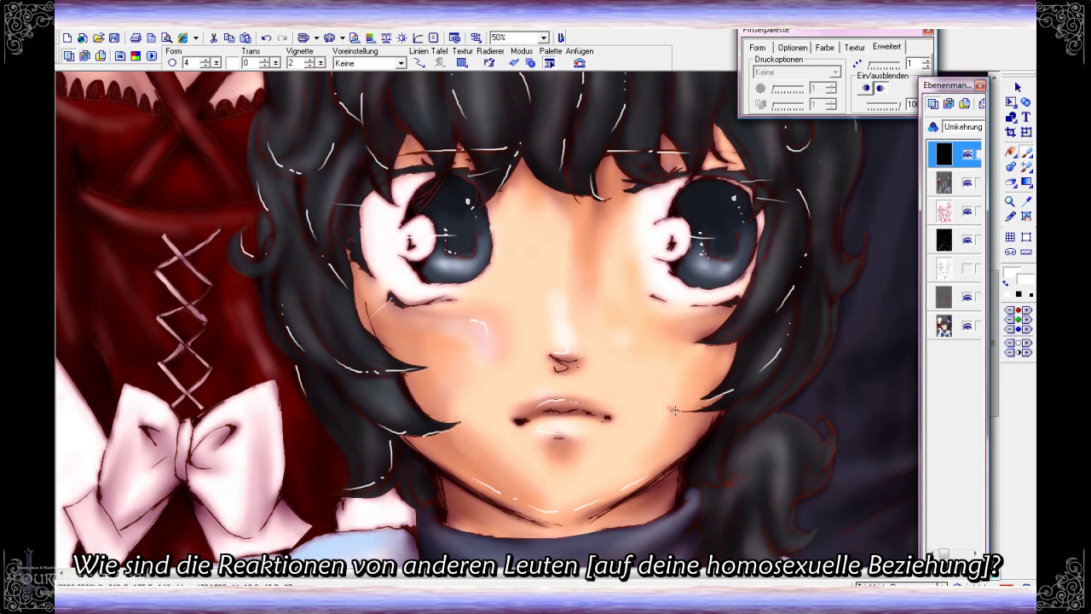
pyautogui.scroll(-3, 768, 403)
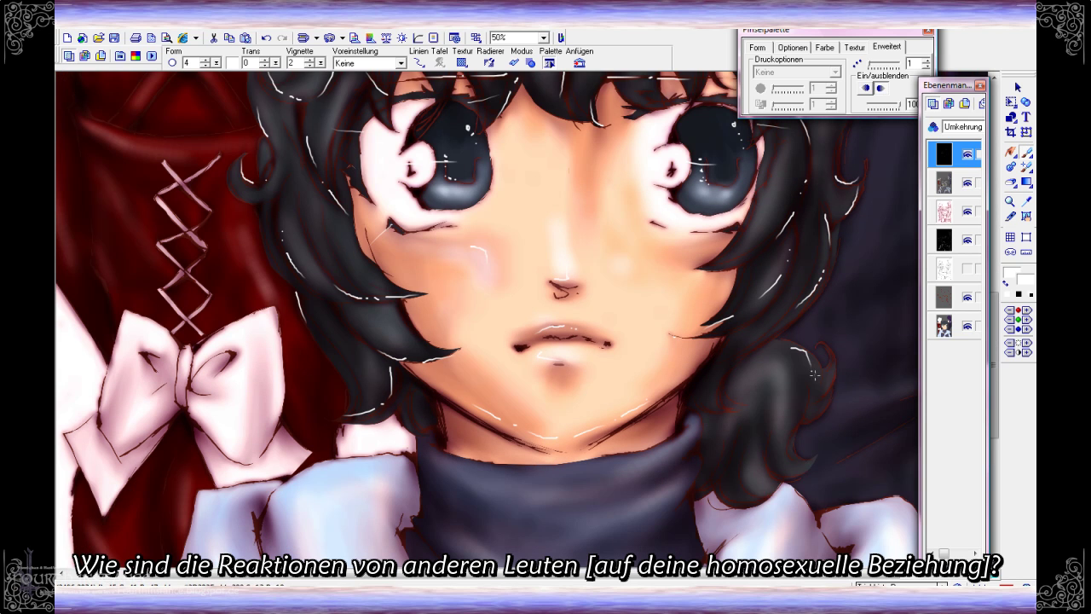
pyautogui.scroll(-1, 787, 438)
# Paint a curved white highlight stroke along the dark character's sleeve edge
pyautogui.scroll(2, 682, 401)
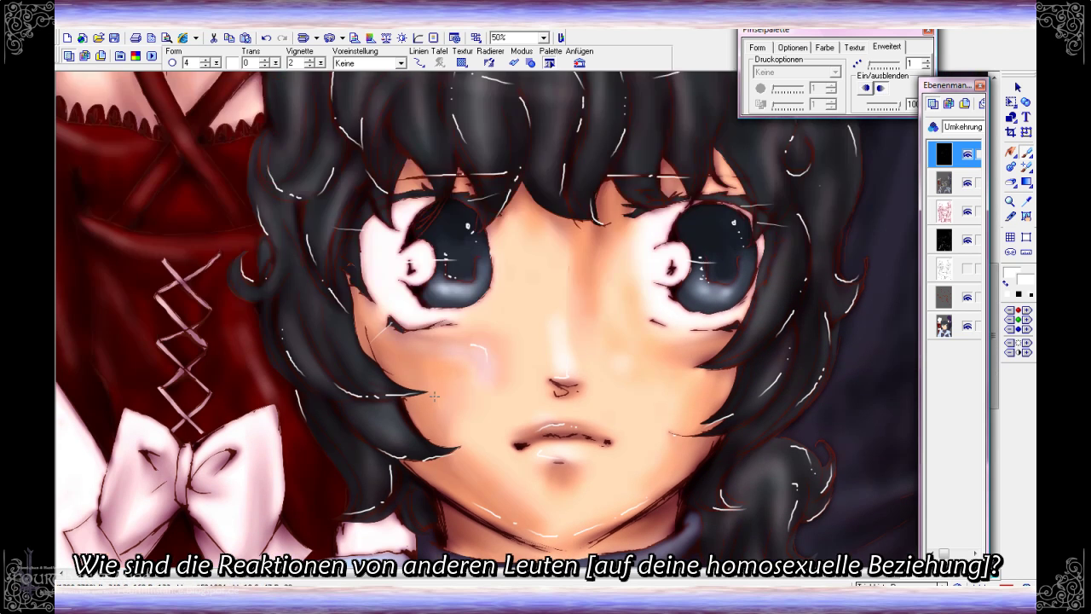
pyautogui.scroll(-7, 432, 291)
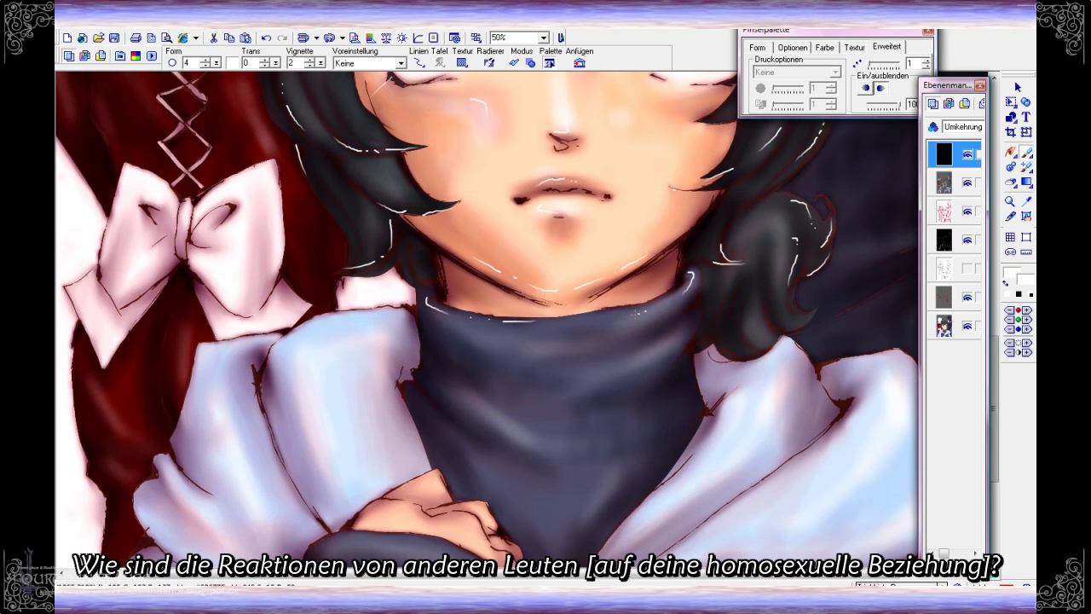
pyautogui.scroll(-4, 536, 351)
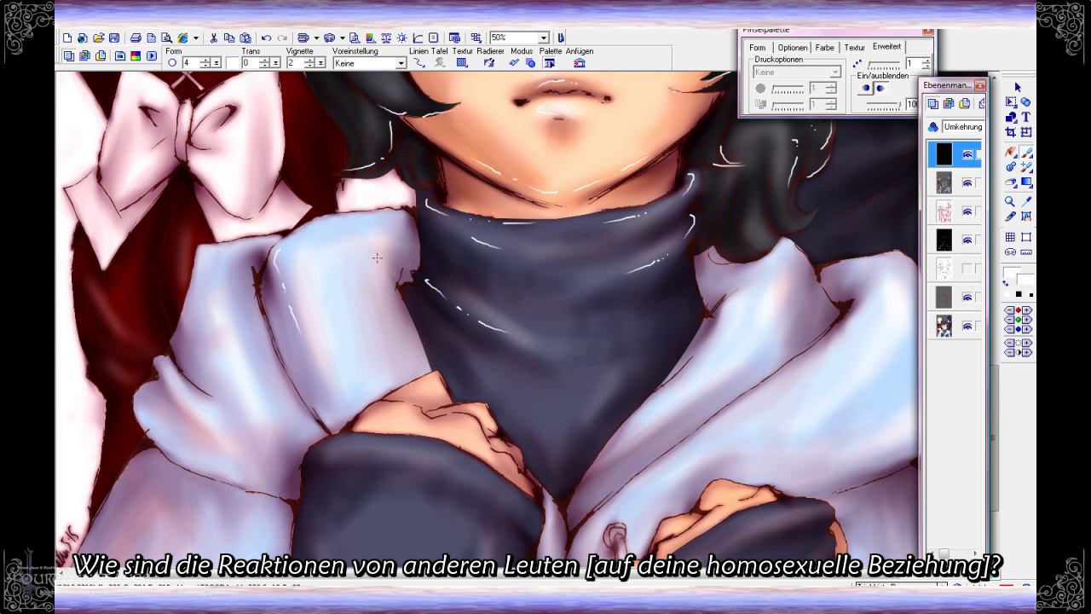
pyautogui.scroll(-1, 280, 240)
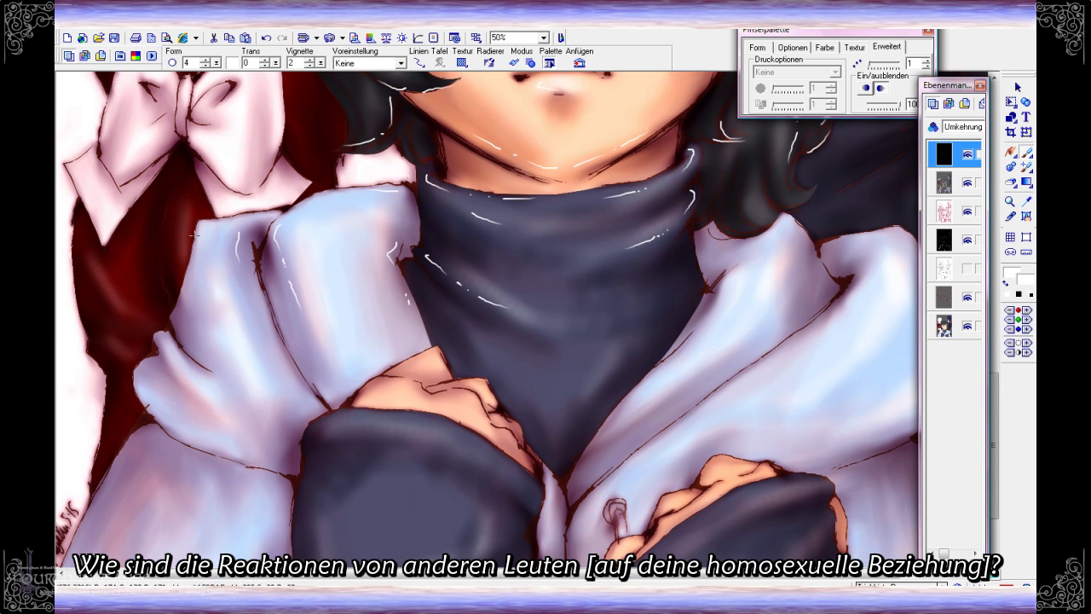
pyautogui.scroll(-1, 294, 398)
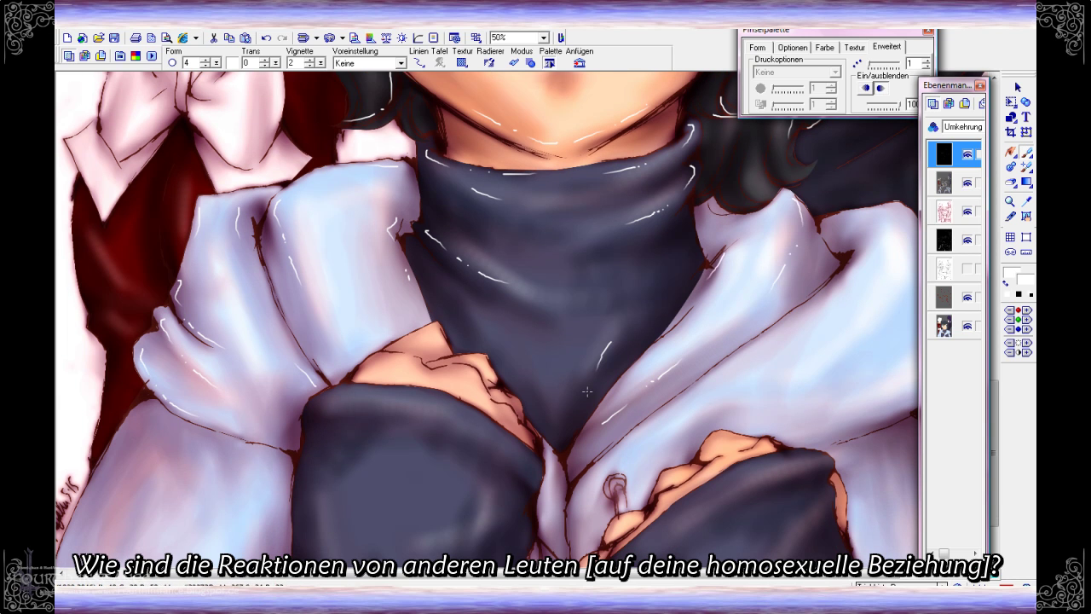
pyautogui.scroll(3, 586, 391)
pyautogui.scroll(-7, 831, 348)
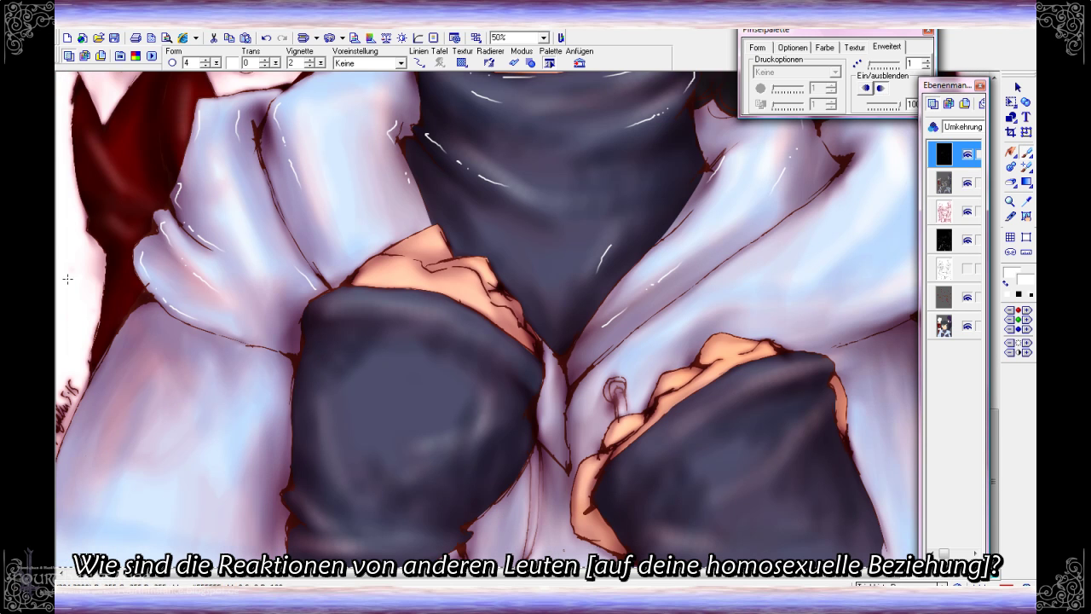
pyautogui.moveTo(530, 366); pyautogui.dragTo(534, 389)
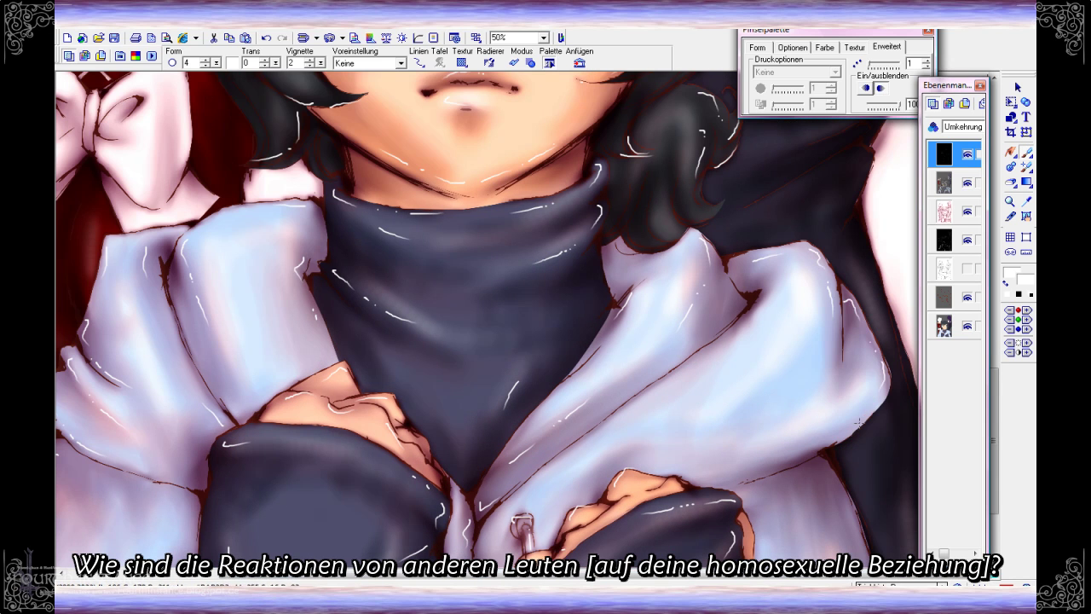
pyautogui.scroll(-3, 747, 426)
pyautogui.scroll(-1, 846, 342)
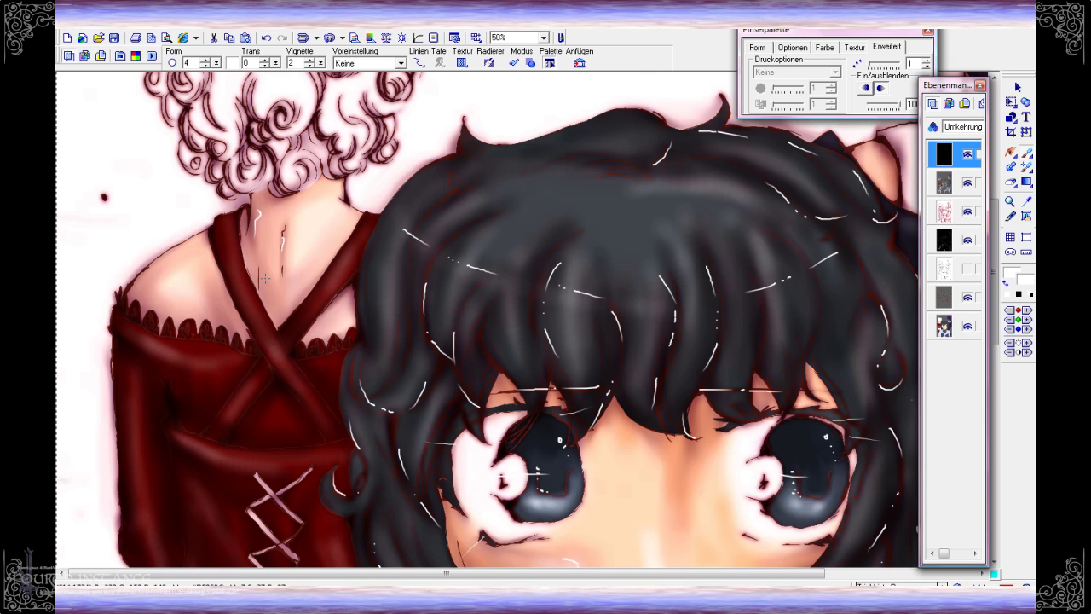
# Paint white highlights on the red dress's strap and dab two lace scallops
pyautogui.moveTo(223, 218); pyautogui.dragTo(229, 245)
pyautogui.moveTo(239, 295); pyautogui.dragTo(249, 305)
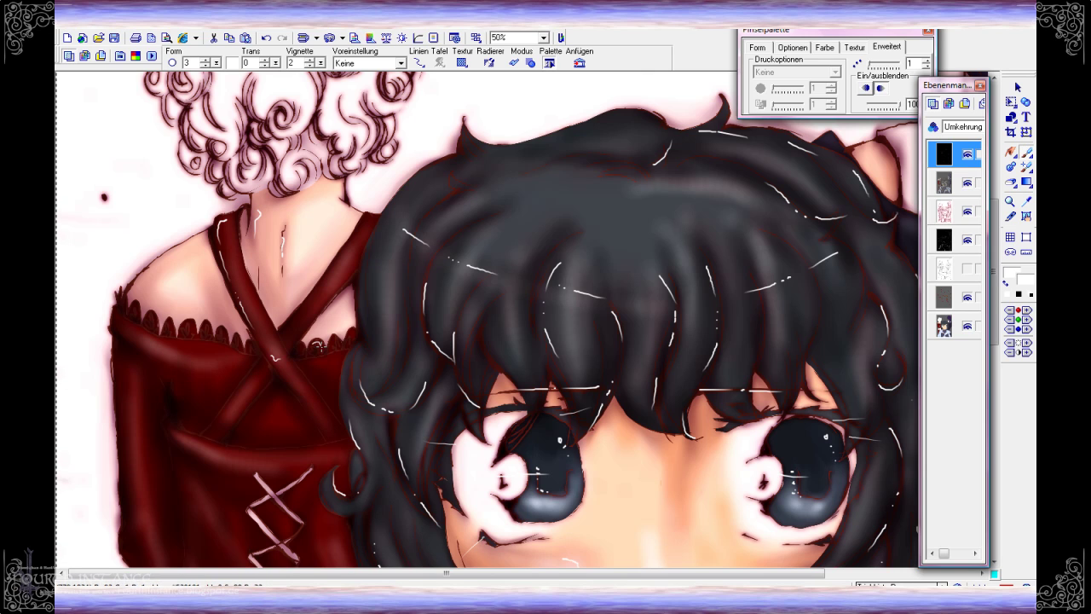
pyautogui.click(206, 324)
pyautogui.click(152, 313)
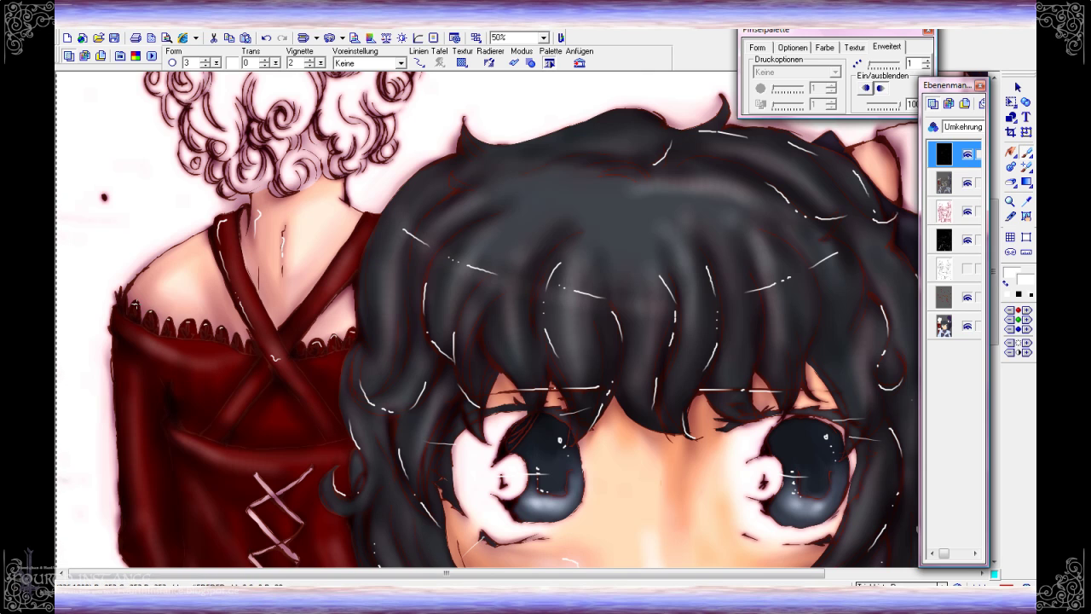
# Stroke a white highlight along the dress's criss-cross lacing
pyautogui.scroll(-3, 168, 258)
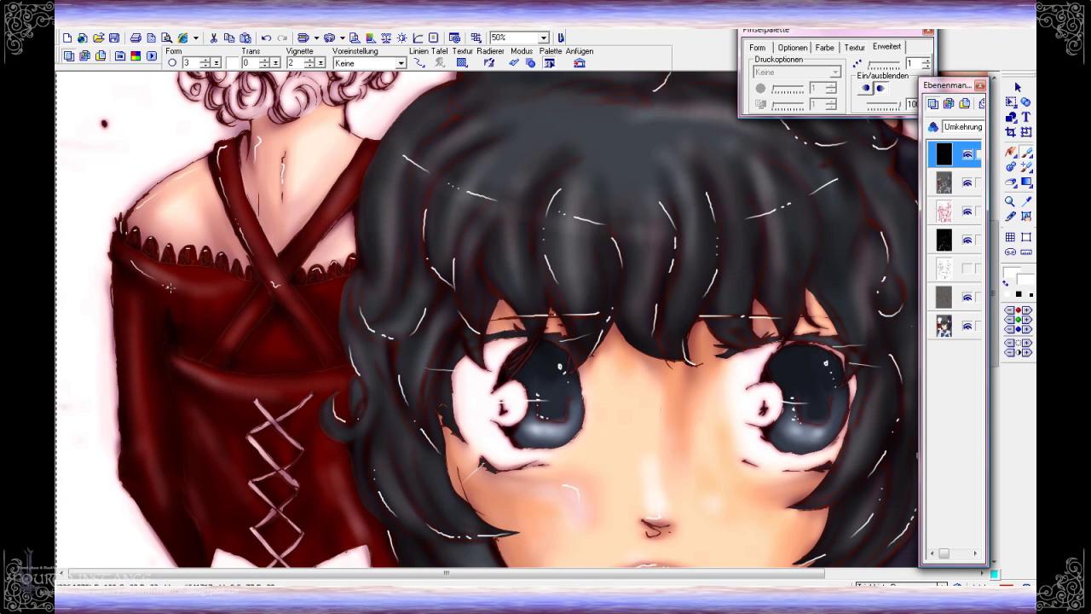
pyautogui.scroll(-1, 191, 372)
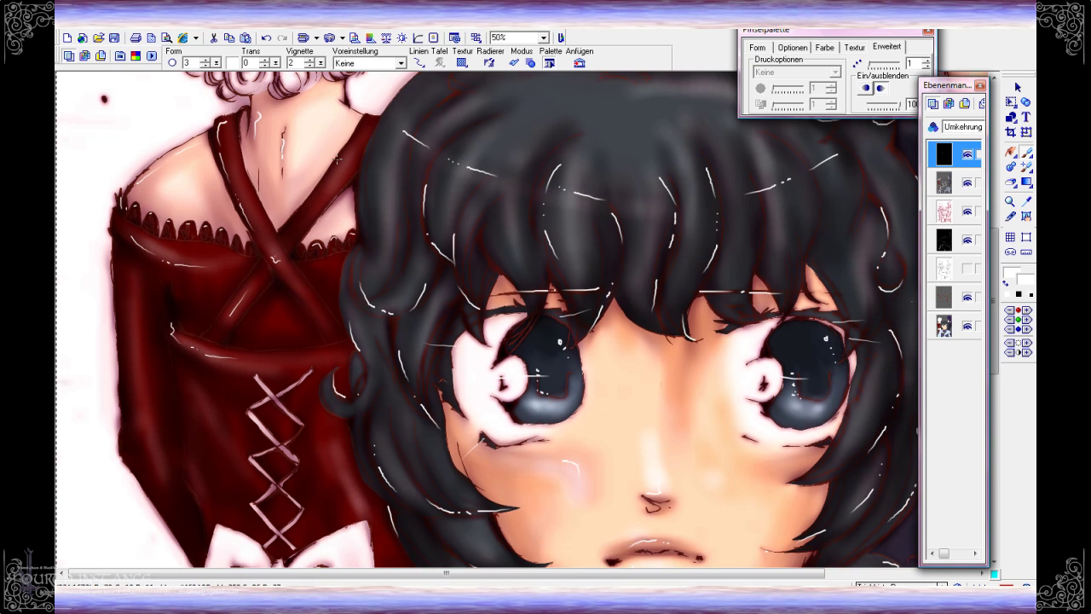
pyautogui.scroll(-2, 148, 421)
pyautogui.moveTo(261, 418); pyautogui.dragTo(266, 355)
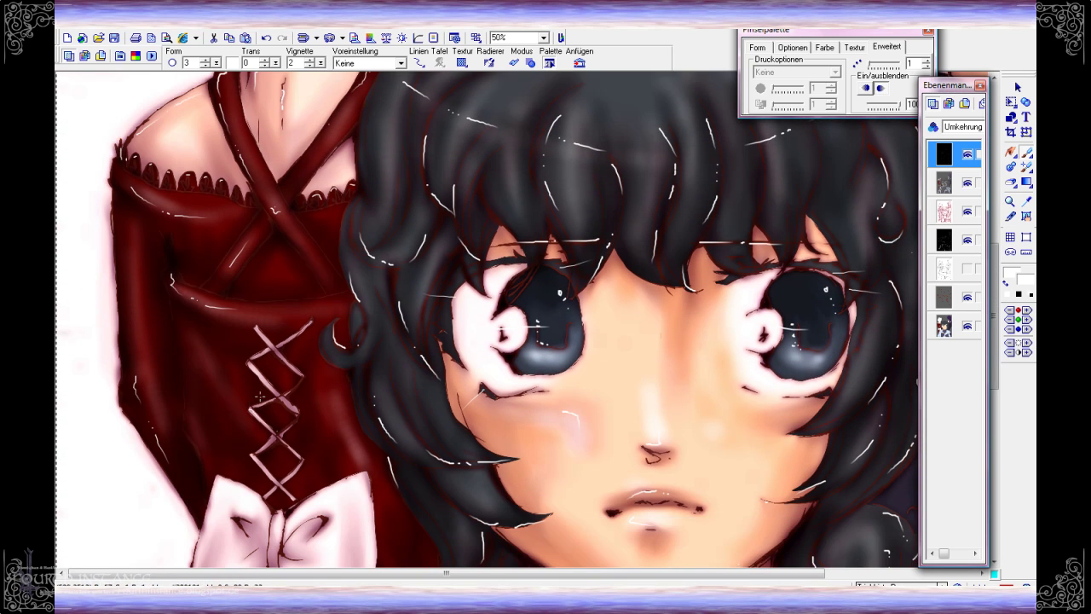
pyautogui.scroll(-5, 298, 421)
pyautogui.scroll(-5, 272, 424)
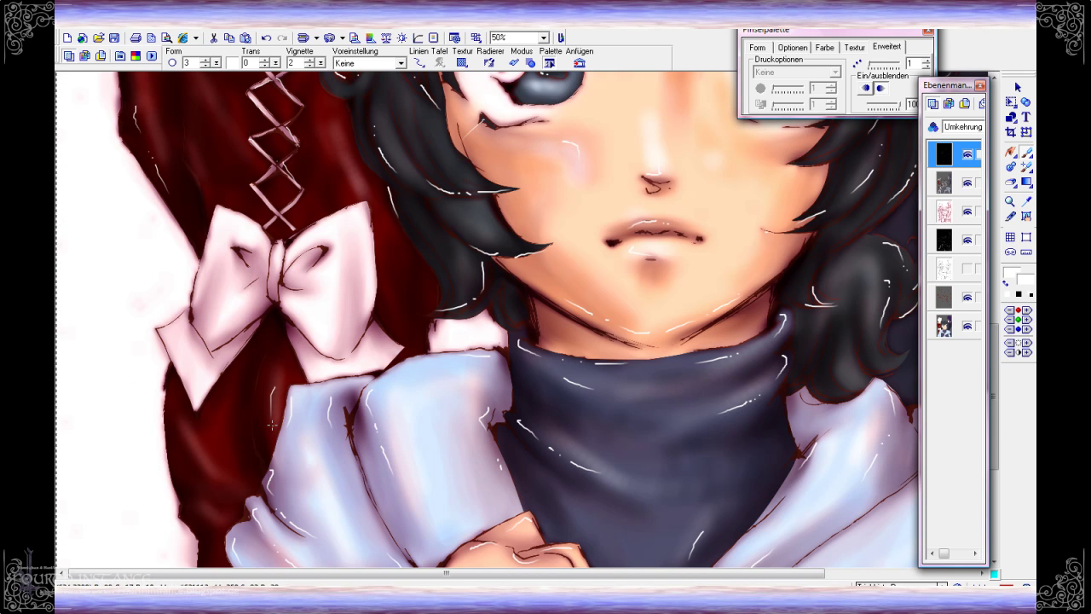
pyautogui.scroll(5, 184, 480)
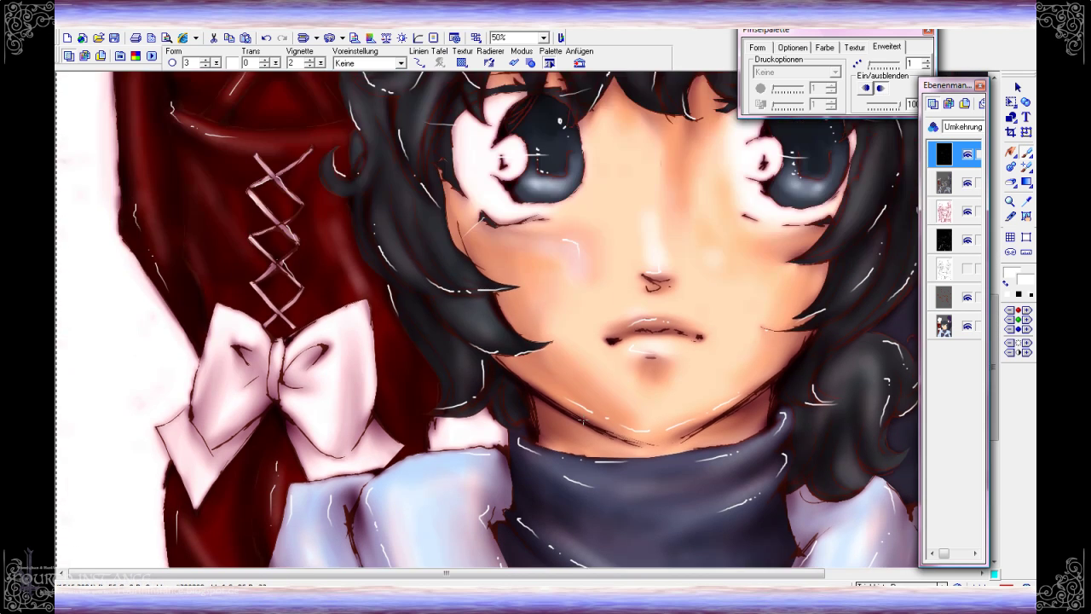
pyautogui.scroll(5, 183, 480)
# Close the Brush palette and zoom out to view the whole picture
pyautogui.click(929, 34)
pyautogui.scroll(5, 771, 273)
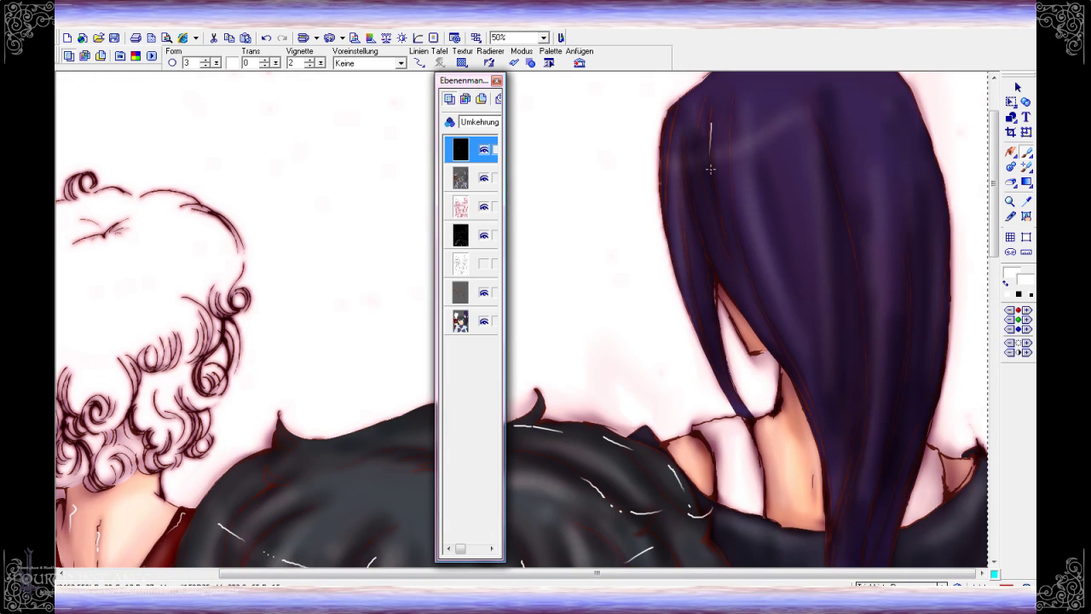
pyautogui.scroll(-4, 825, 449)
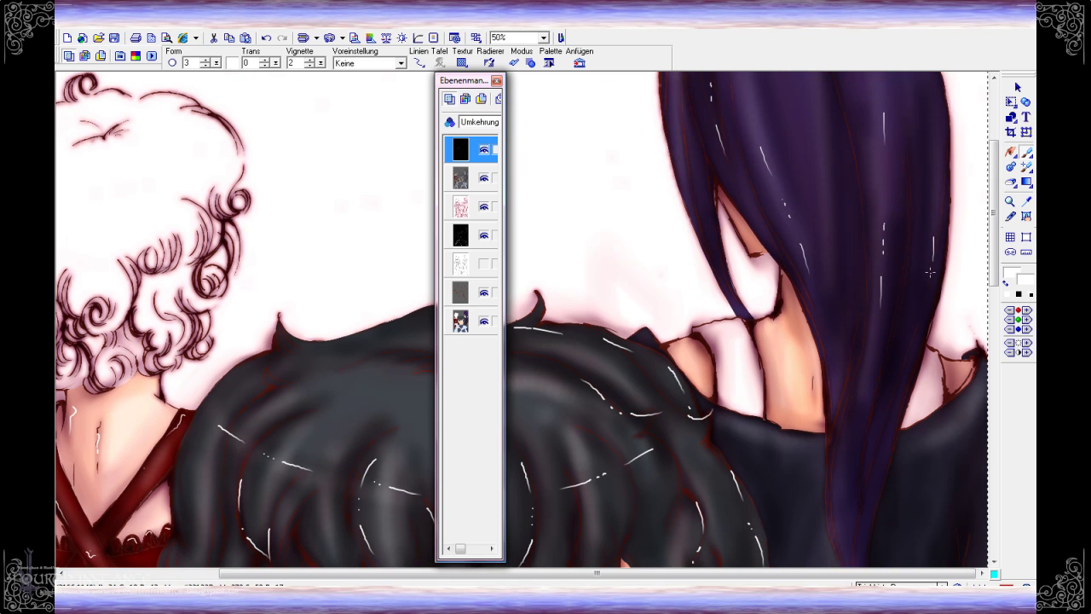
pyautogui.scroll(-5, 859, 480)
pyautogui.scroll(5, 859, 480)
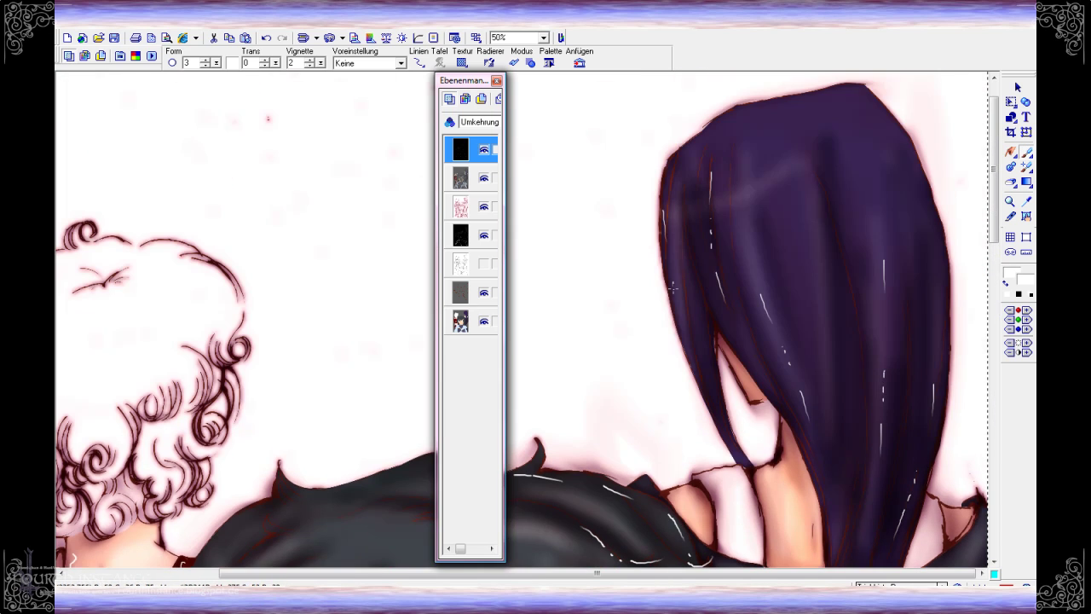
pyautogui.scroll(-3, 745, 197)
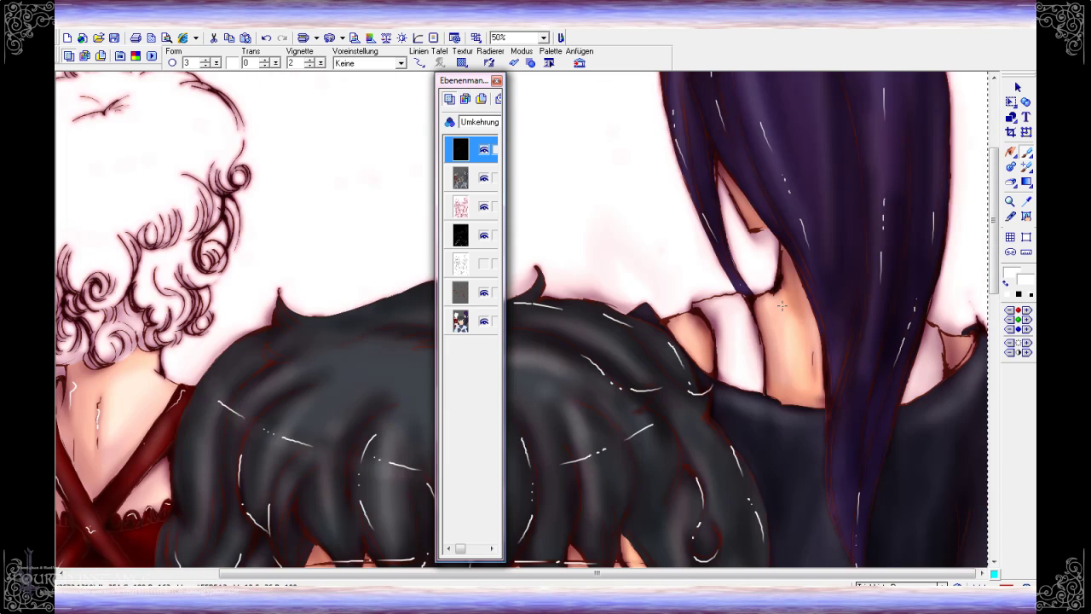
pyautogui.scroll(-2, 816, 293)
pyautogui.scroll(-2, 817, 294)
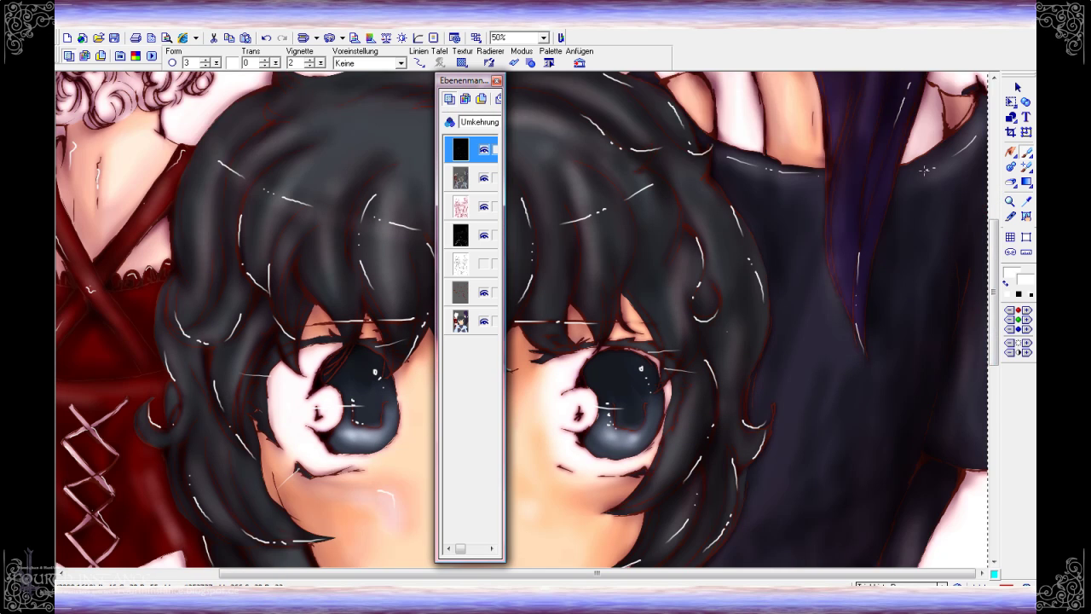
pyautogui.scroll(-2, 955, 239)
pyautogui.scroll(-3, 904, 392)
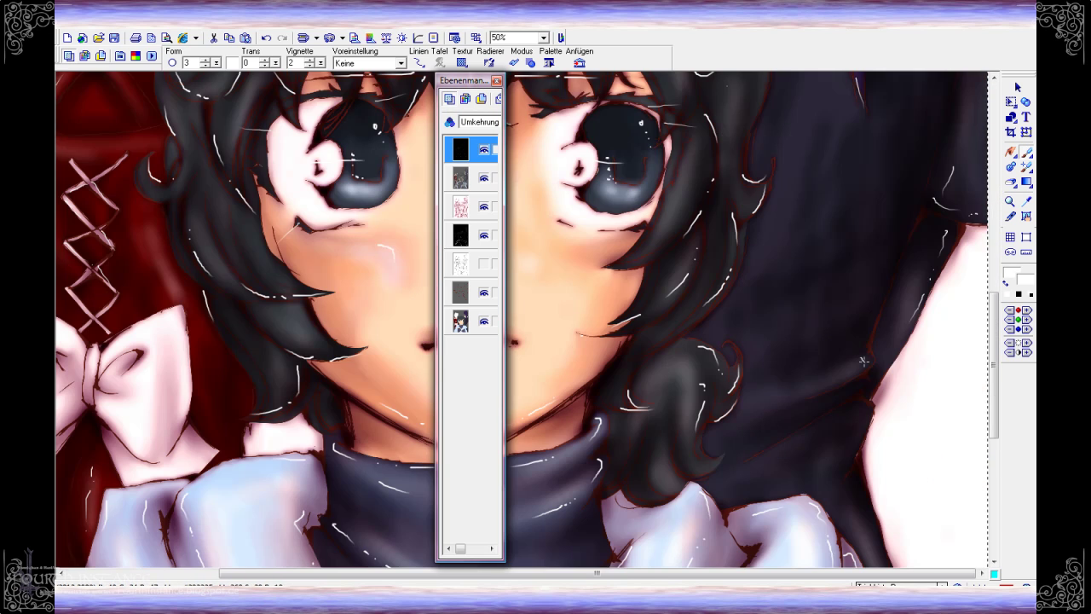
pyautogui.scroll(-2, 844, 367)
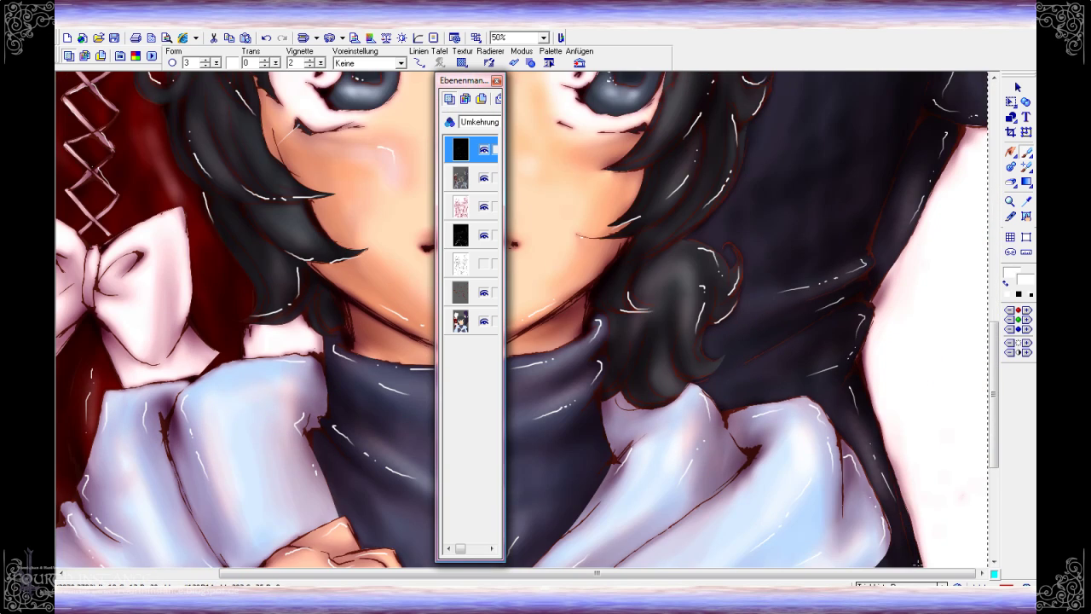
pyautogui.scroll(-3, 889, 486)
pyautogui.press('-')
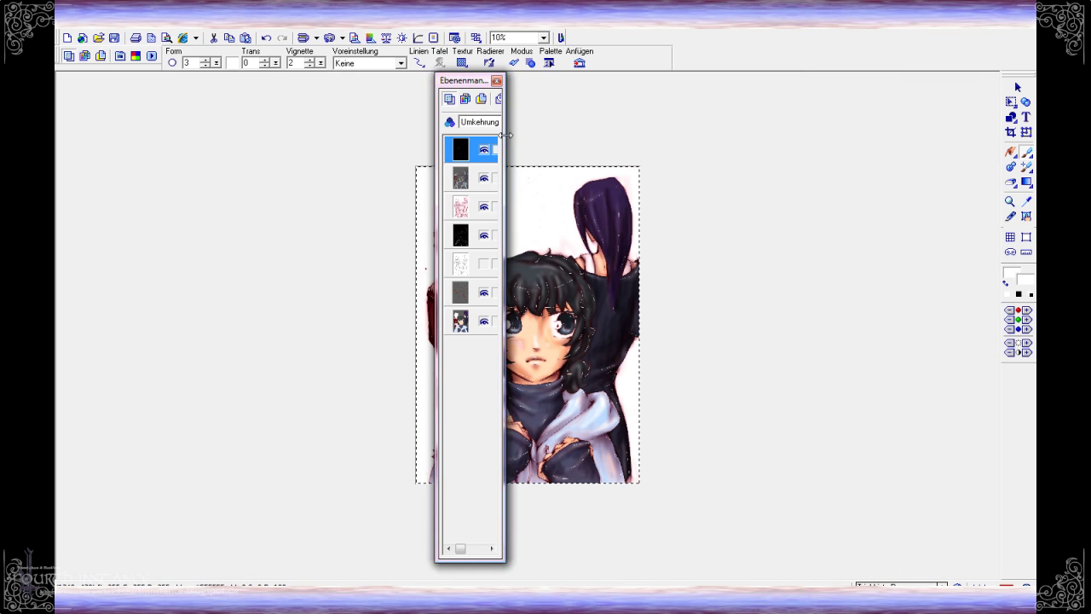
# Draw a Rechteck selection over the whole illustration, then return to the Pick tool
pyautogui.moveTo(465, 81); pyautogui.dragTo(226, 72)
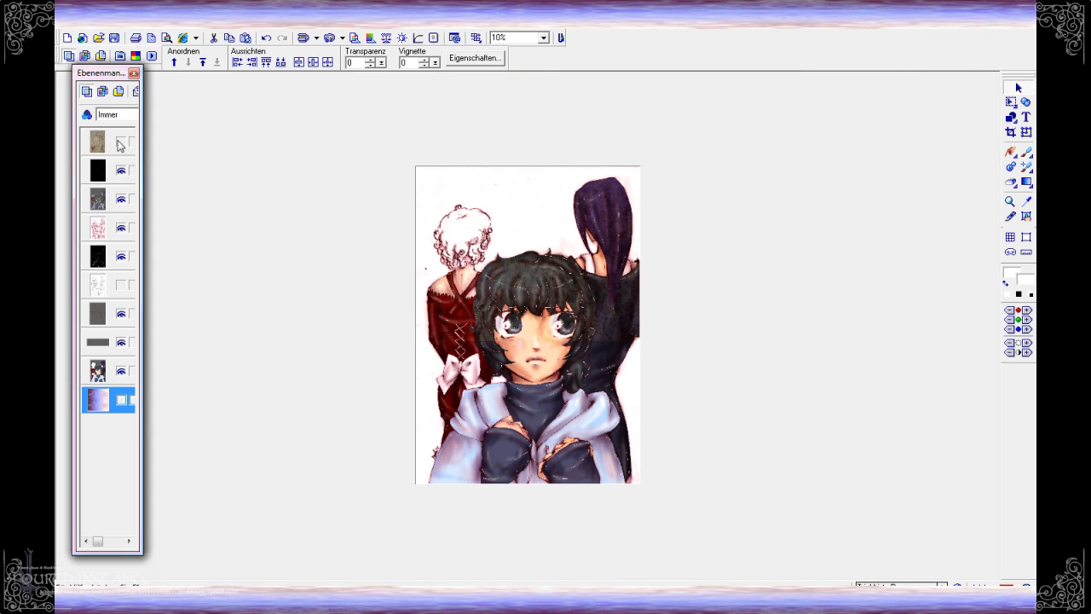
pyautogui.click(1011, 102)
pyautogui.click(1011, 102)
pyautogui.click(243, 72)
pyautogui.moveTo(418, 173); pyautogui.dragTo(634, 476)
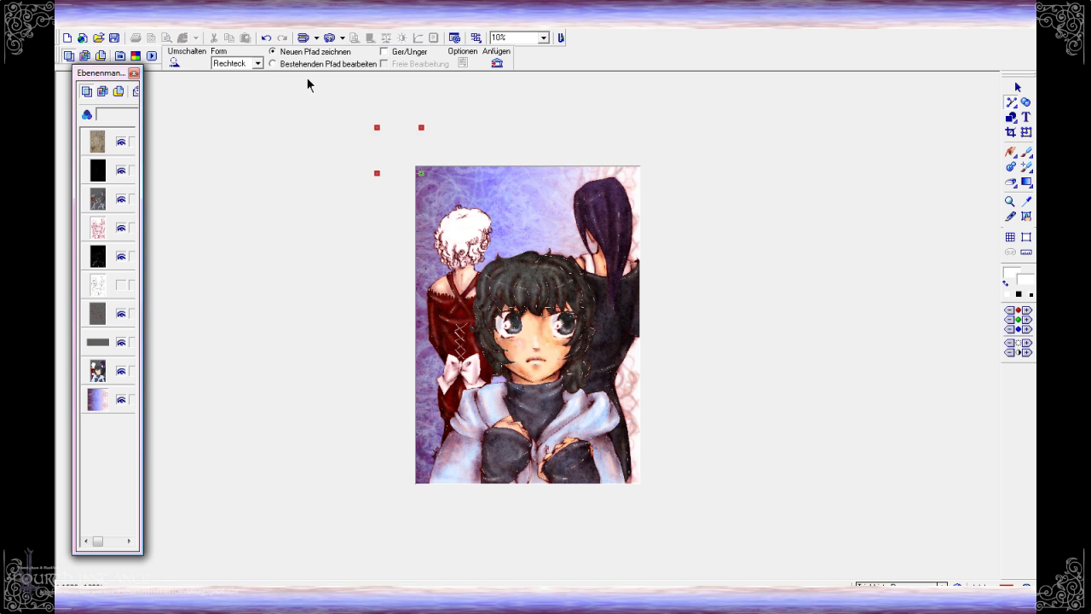
pyautogui.click(1018, 87)
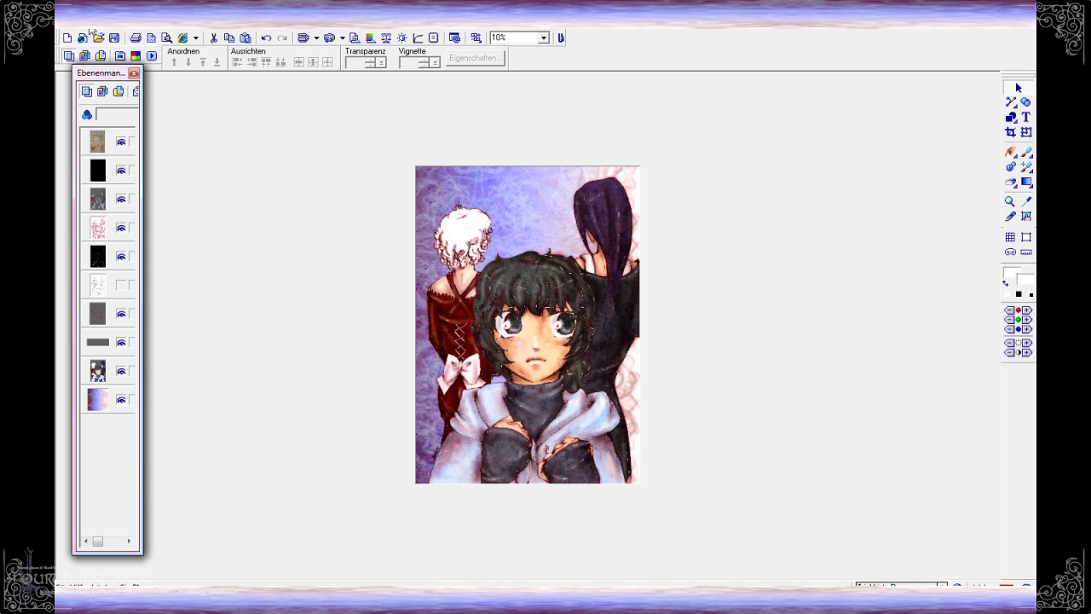
pyautogui.scroll(1, 219, 193)
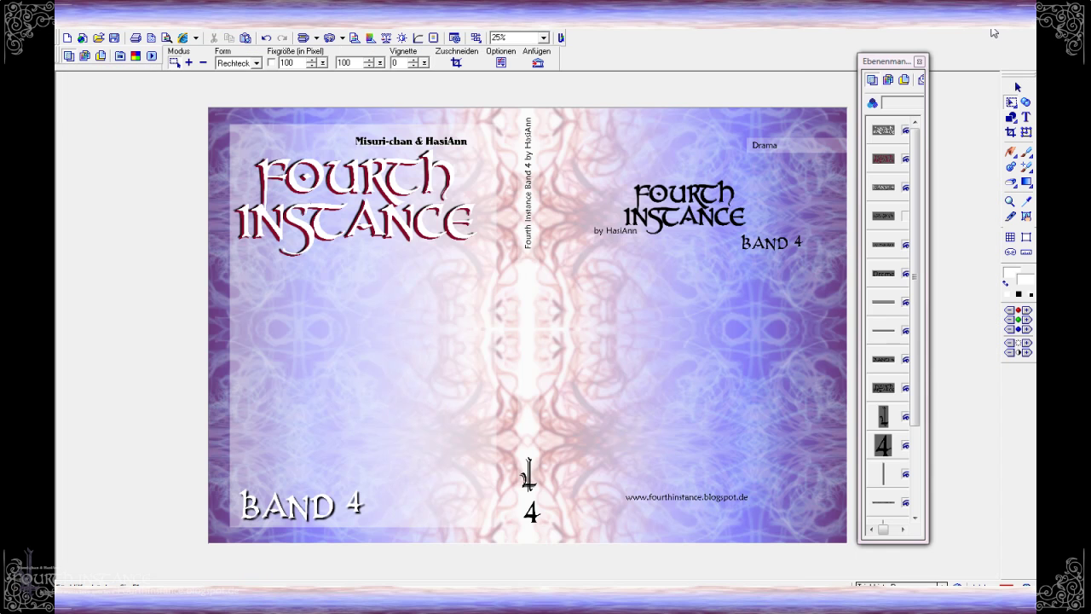
# Dismiss the error message and make the character illustration layer visible on the cover
pyautogui.hotkey('shift', 's')
pyautogui.click(545, 323)
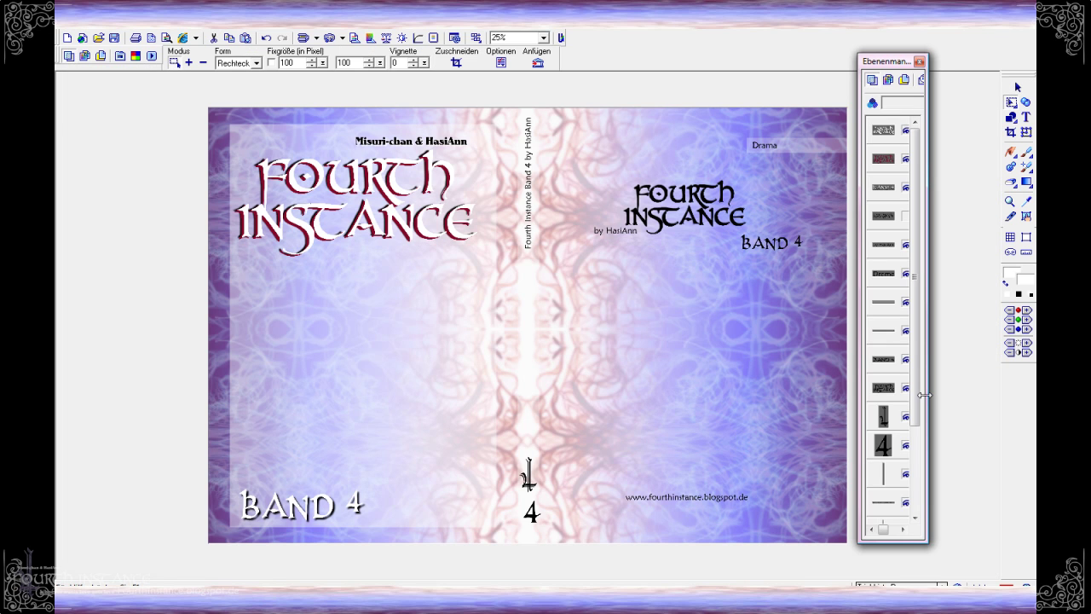
pyautogui.scroll(-2, 902, 489)
pyautogui.click(906, 445)
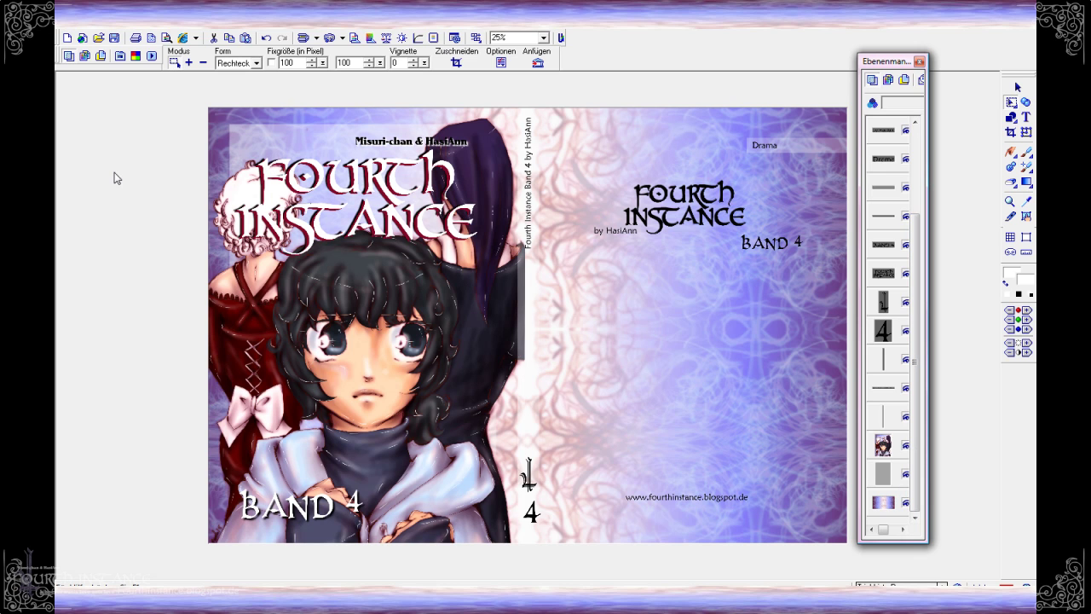
# Undo an accidental move of the author credit and select the bottom background image layer
pyautogui.click(887, 387)
pyautogui.moveTo(382, 146); pyautogui.dragTo(315, 143)
pyautogui.click(267, 38)
pyautogui.click(196, 145)
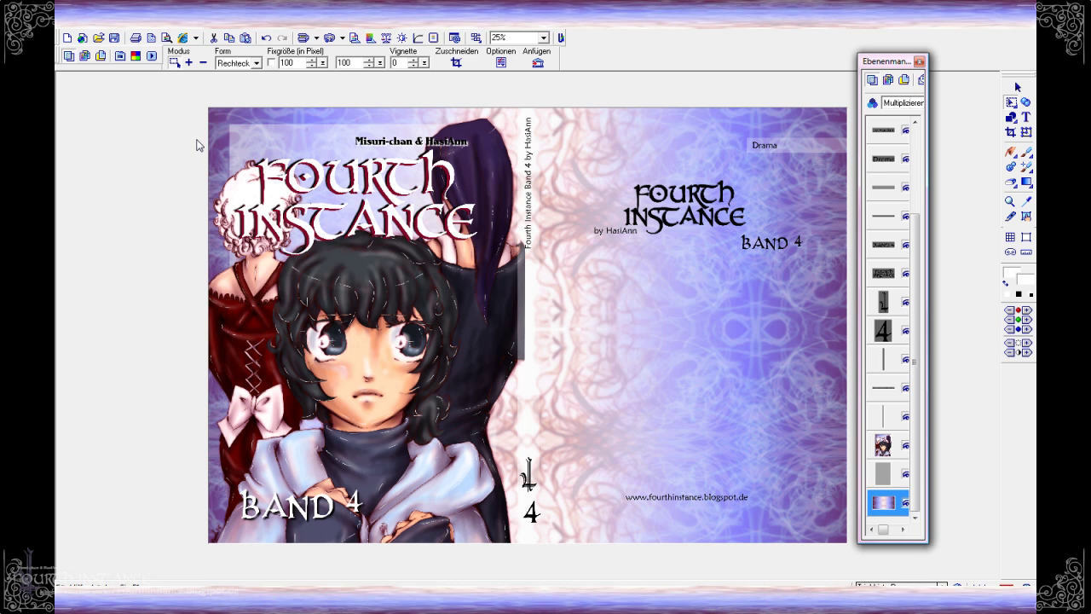